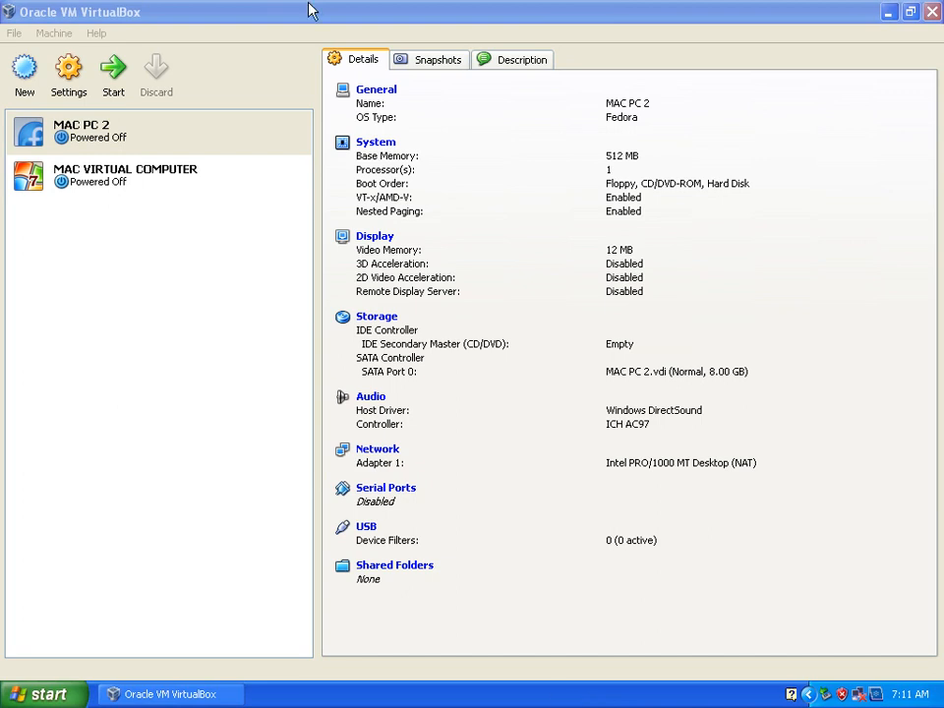
Add the Fedora-14-i686-Live-KDE disk image from My Documents as virtual media for MAC PC 2's empty CD/DVD drive
left_click(69, 125)
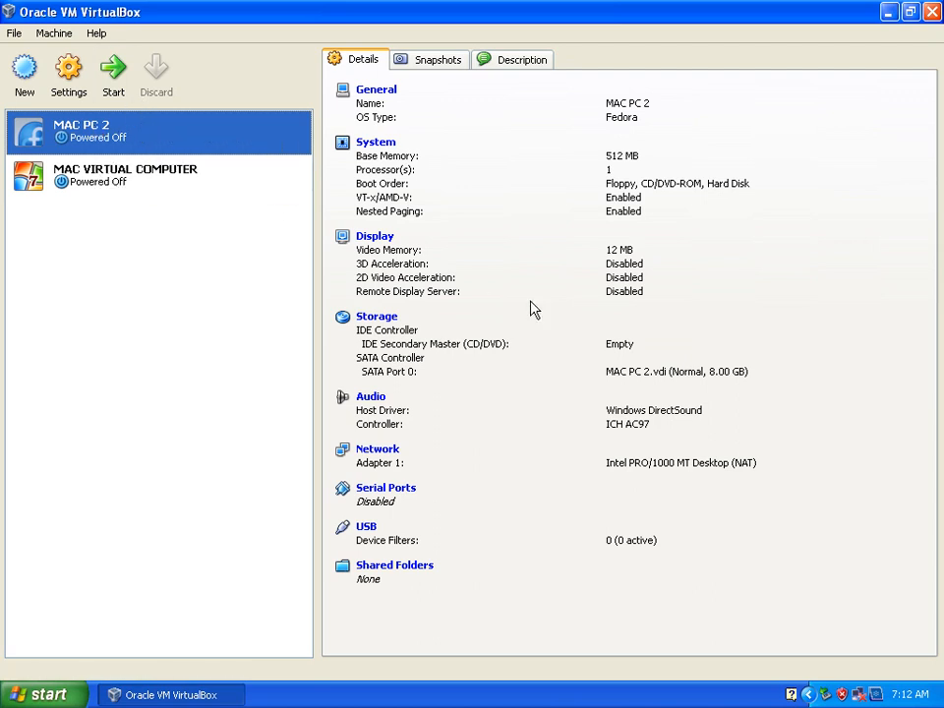
left_click(374, 325)
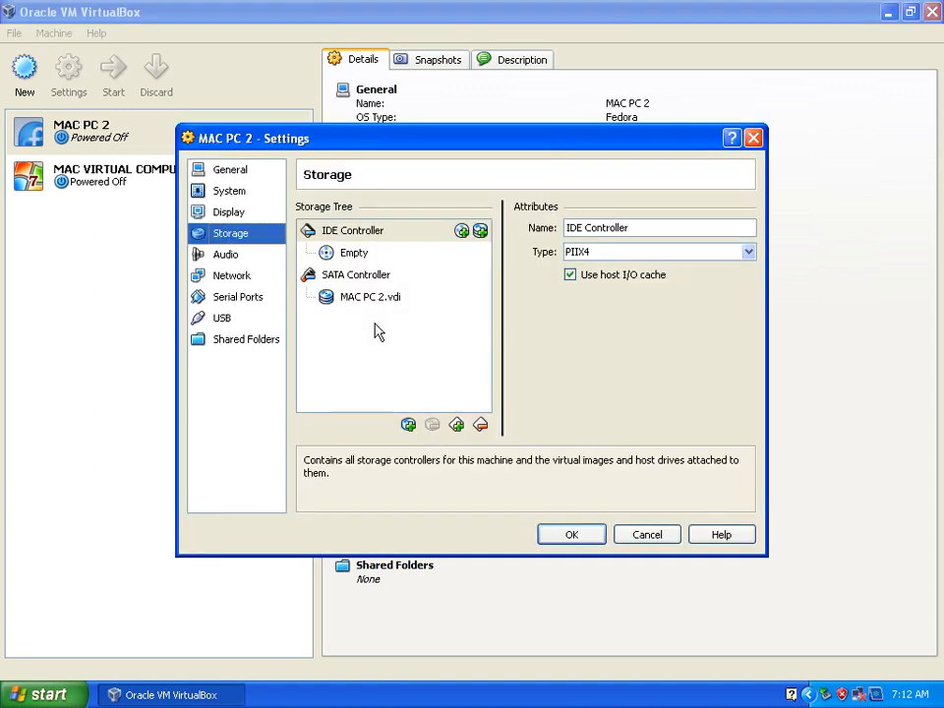
left_click(356, 256)
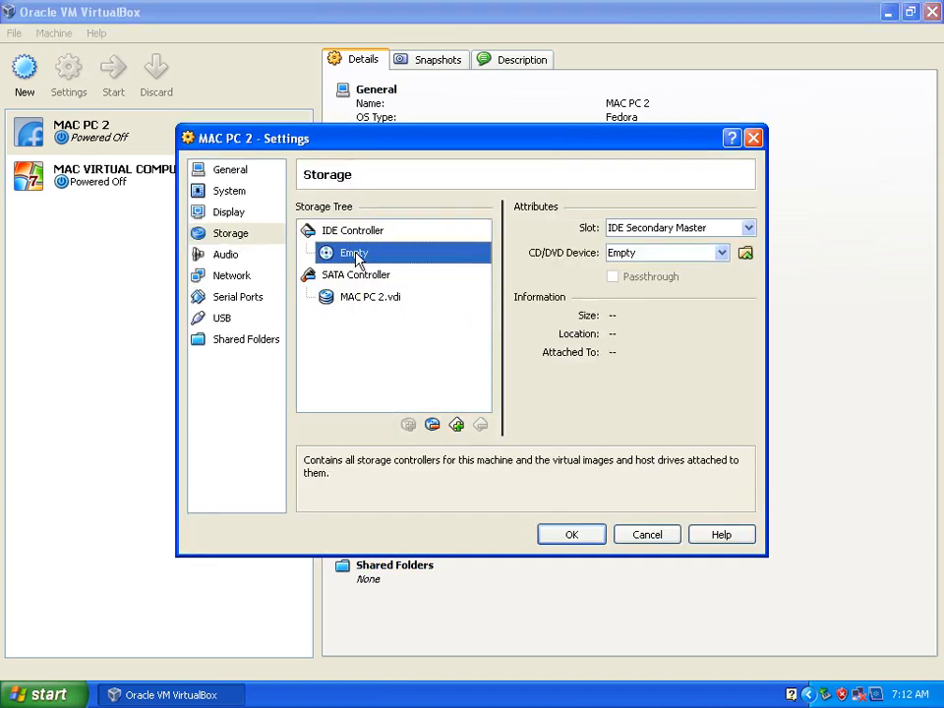
left_click(744, 255)
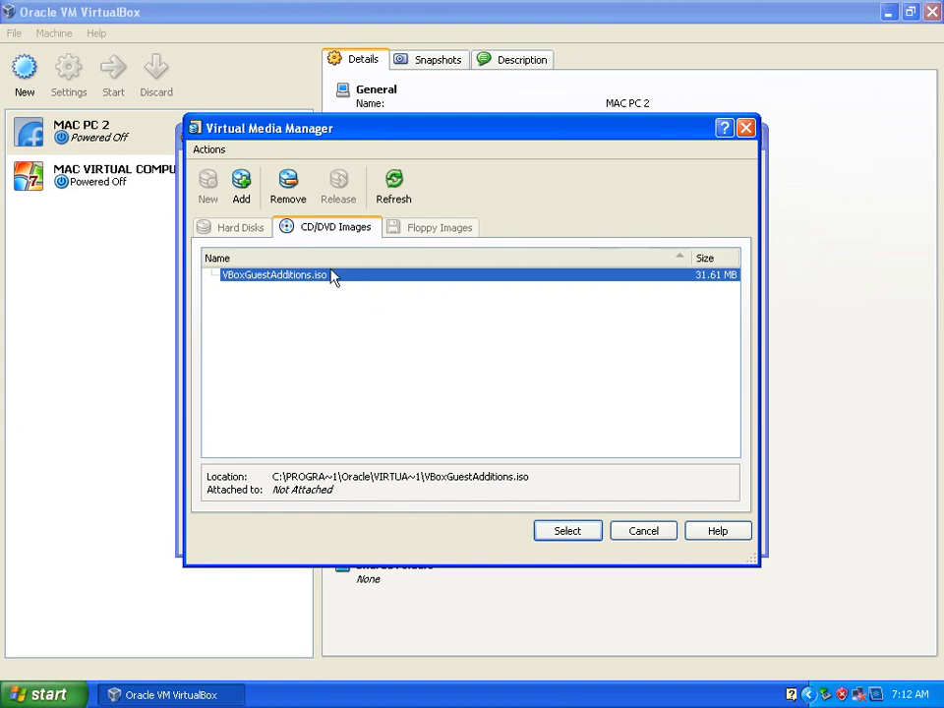
left_click(242, 195)
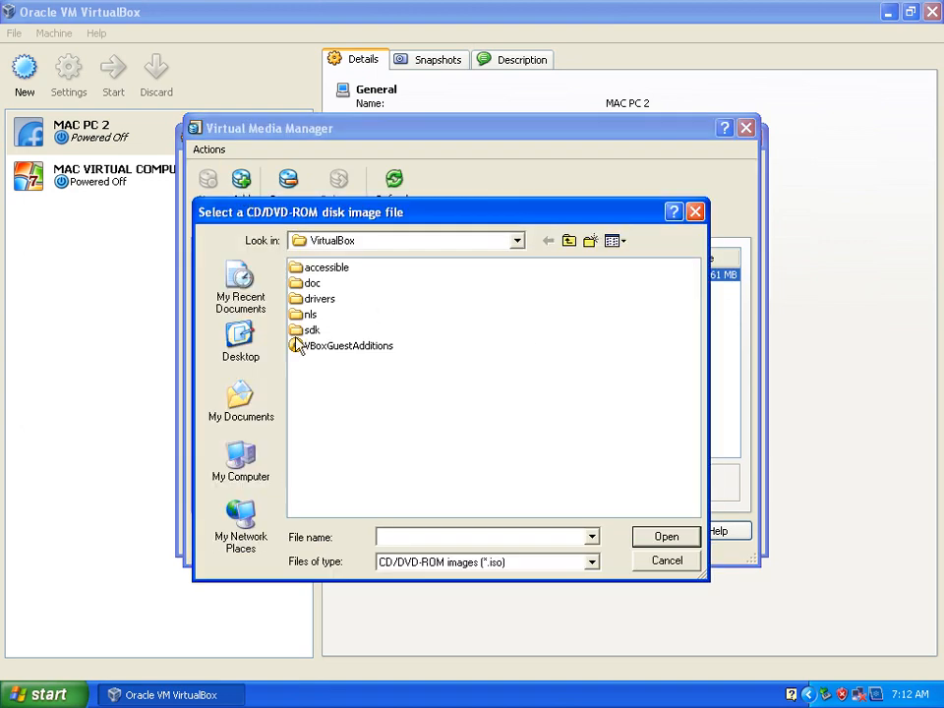
left_click(236, 401)
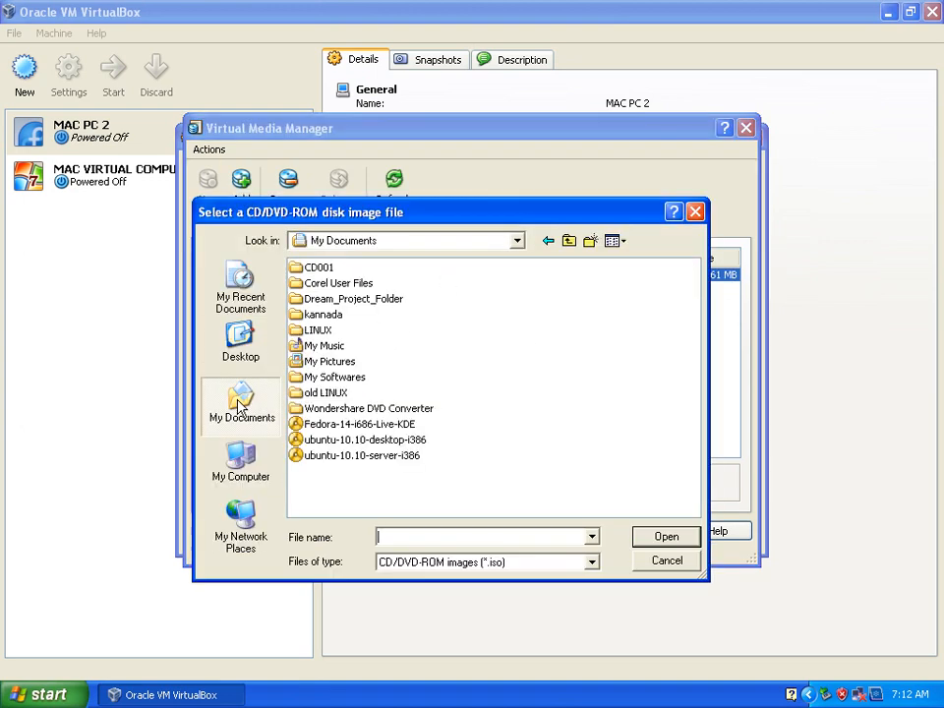
left_click(339, 425)
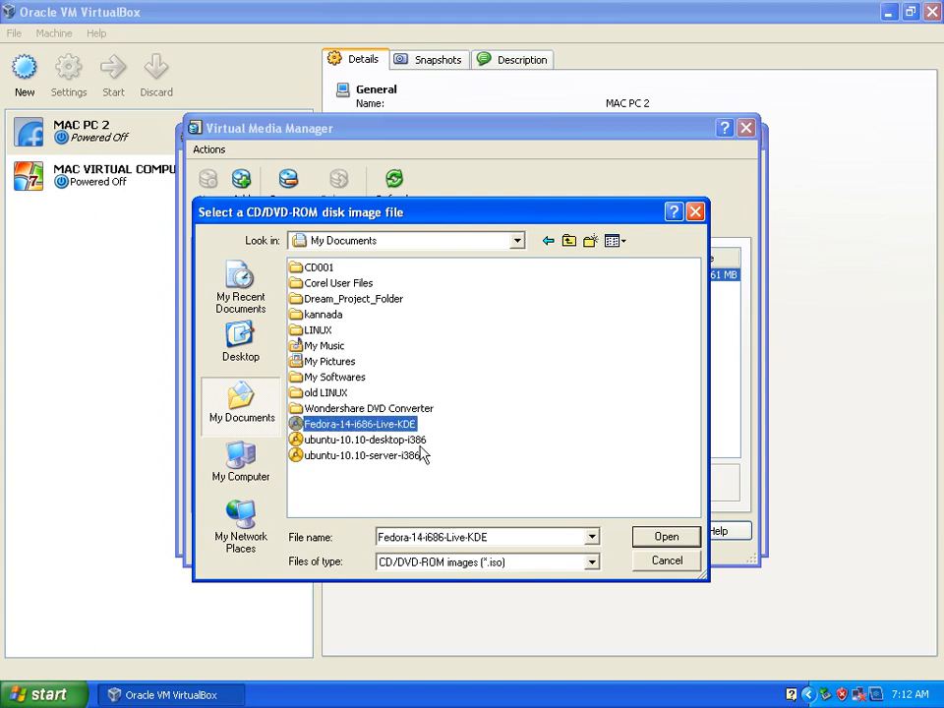
left_click(661, 538)
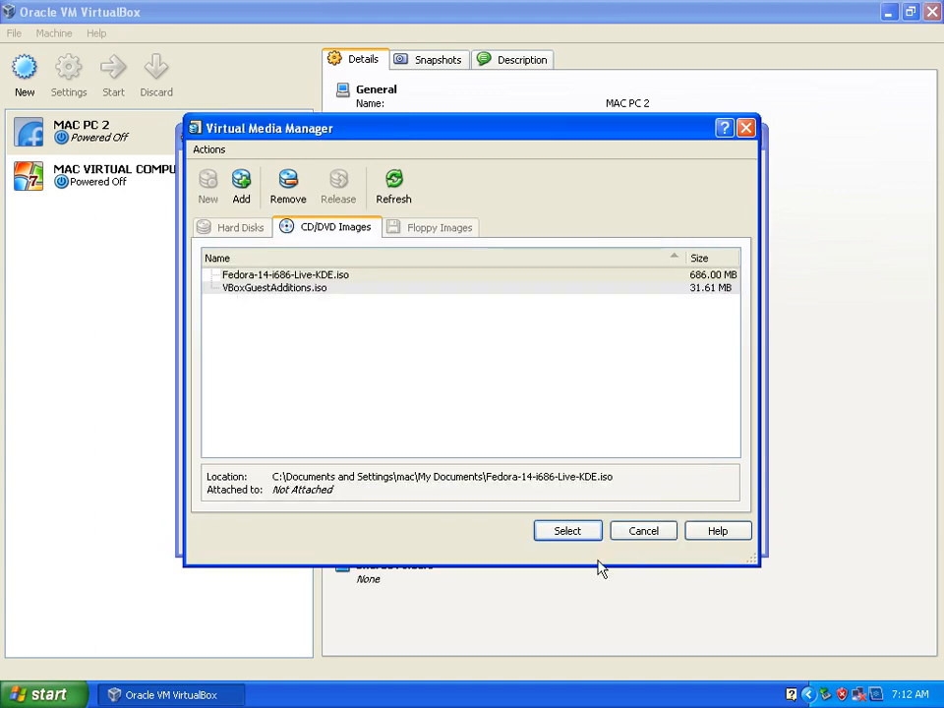
Attach Fedora-14-i686-Live-KDE.iso to MAC PC 2's CD/DVD drive and save the storage settings
left_click(268, 275)
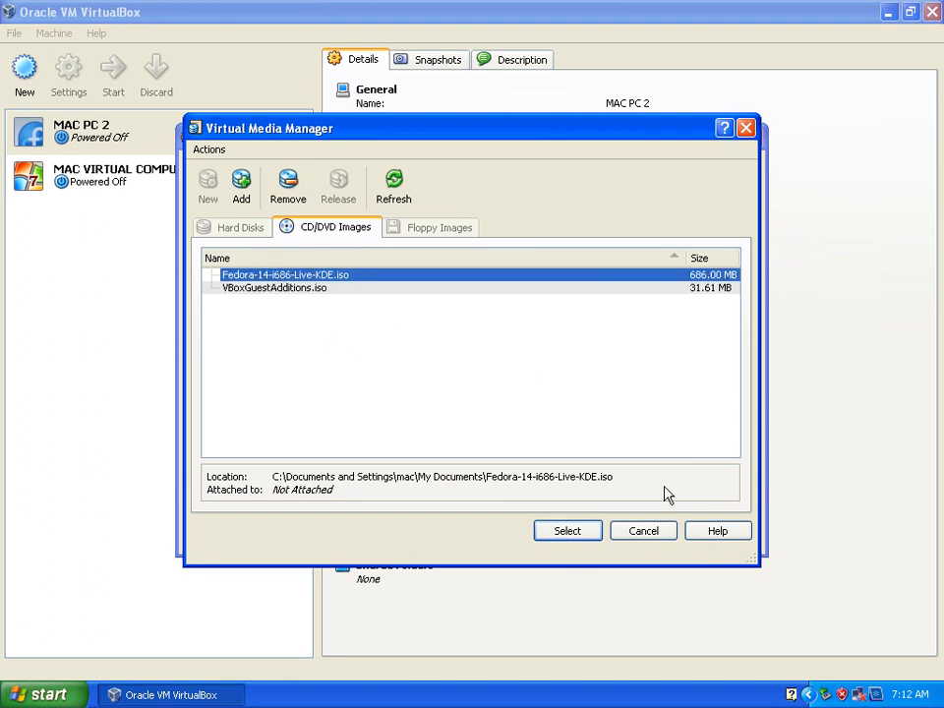
left_click(568, 536)
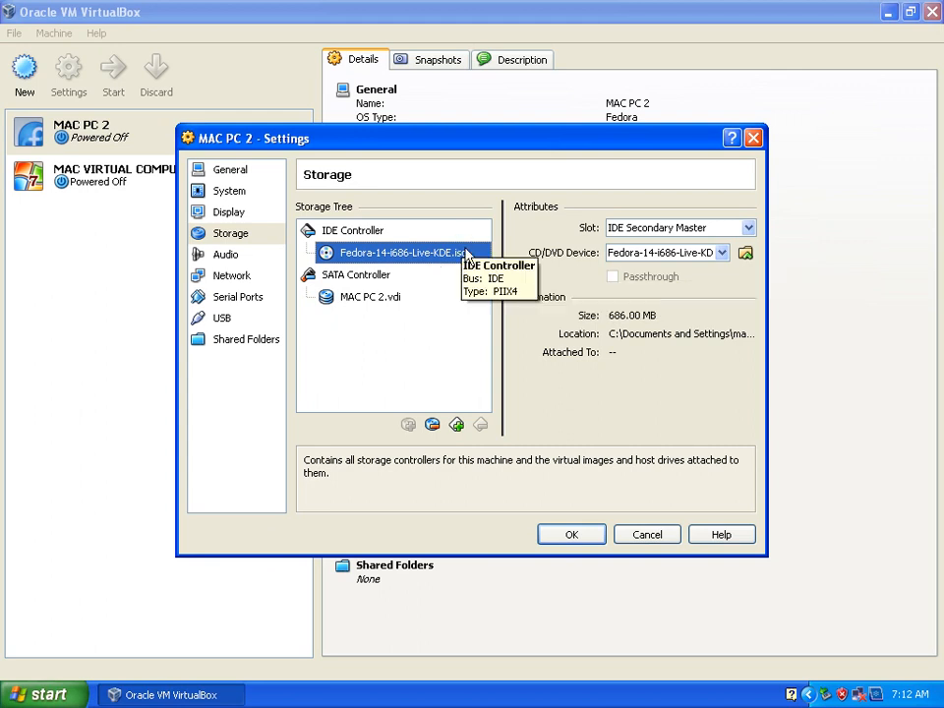
left_click(572, 536)
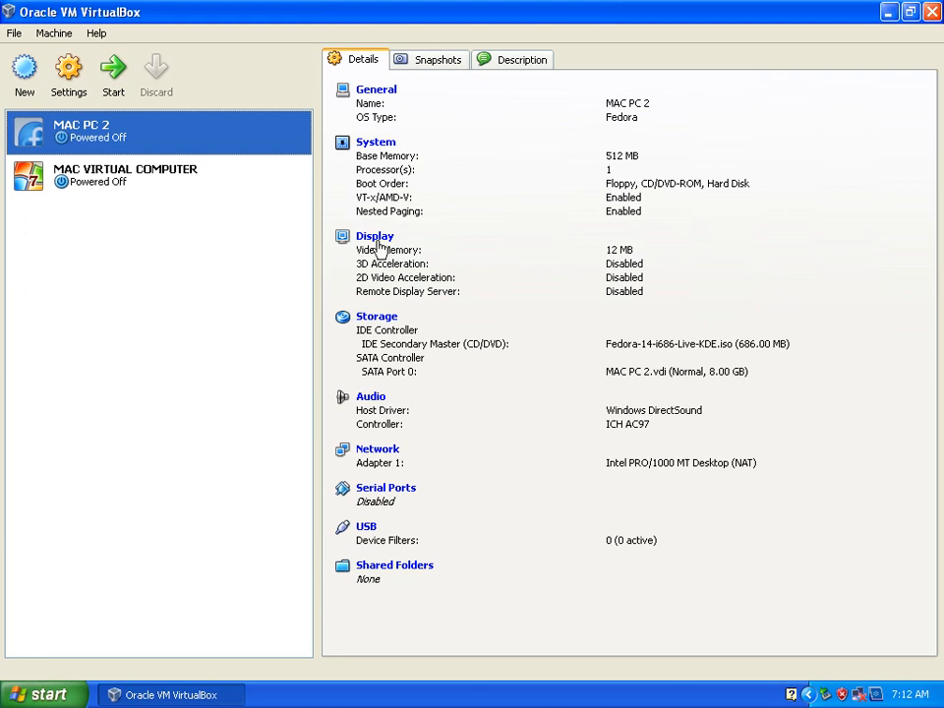
Disable Floppy and move it below Hard Disk in MAC PC 2's boot order, save, and start the virtual machine
left_click(385, 148)
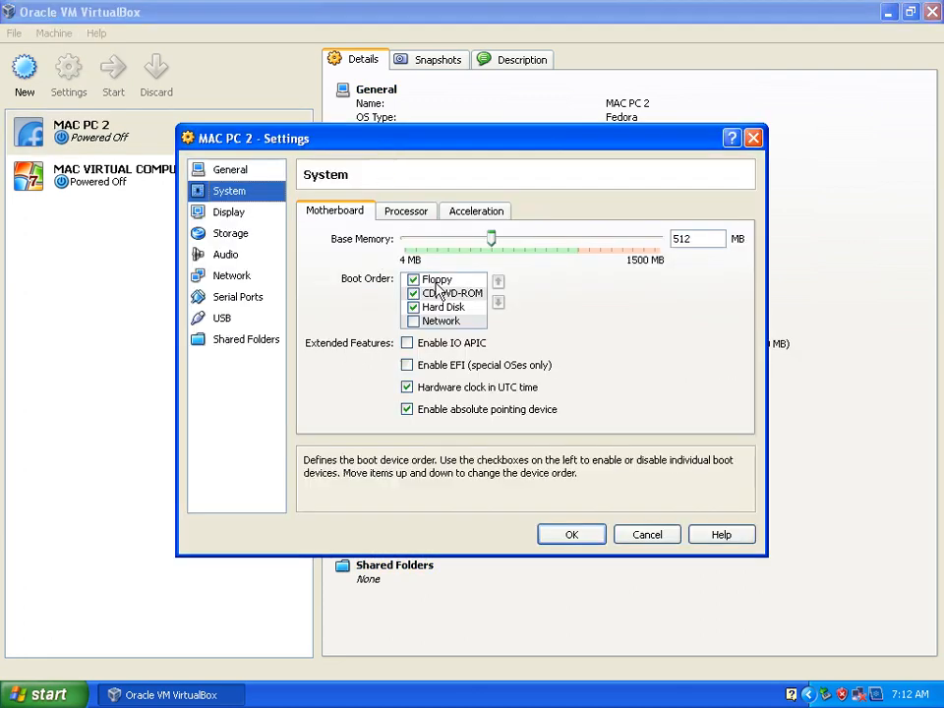
left_click(414, 280)
left_click(498, 301)
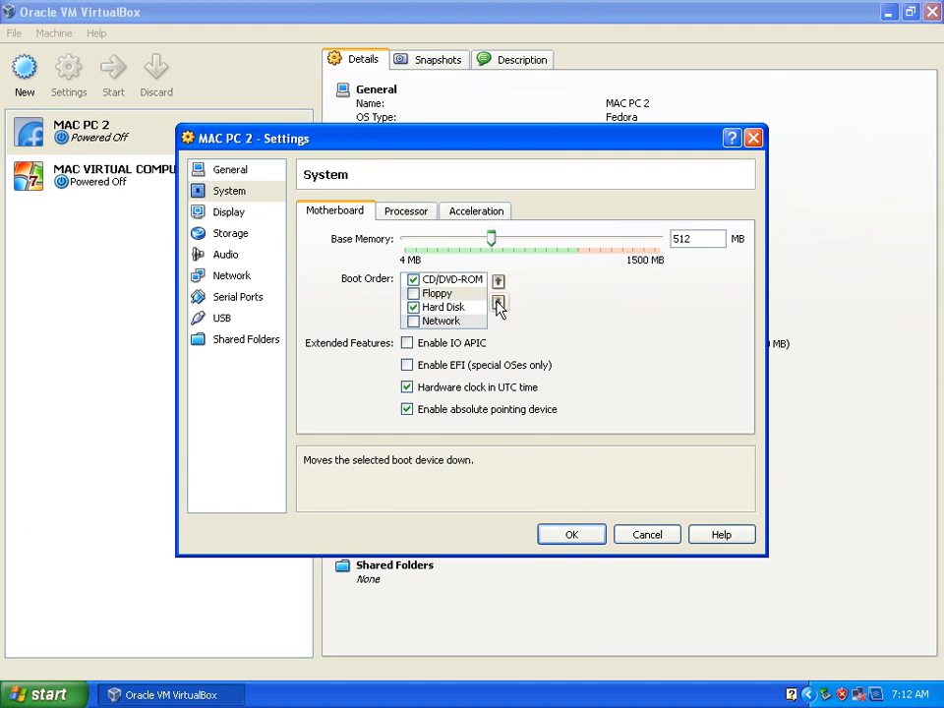
left_click(498, 302)
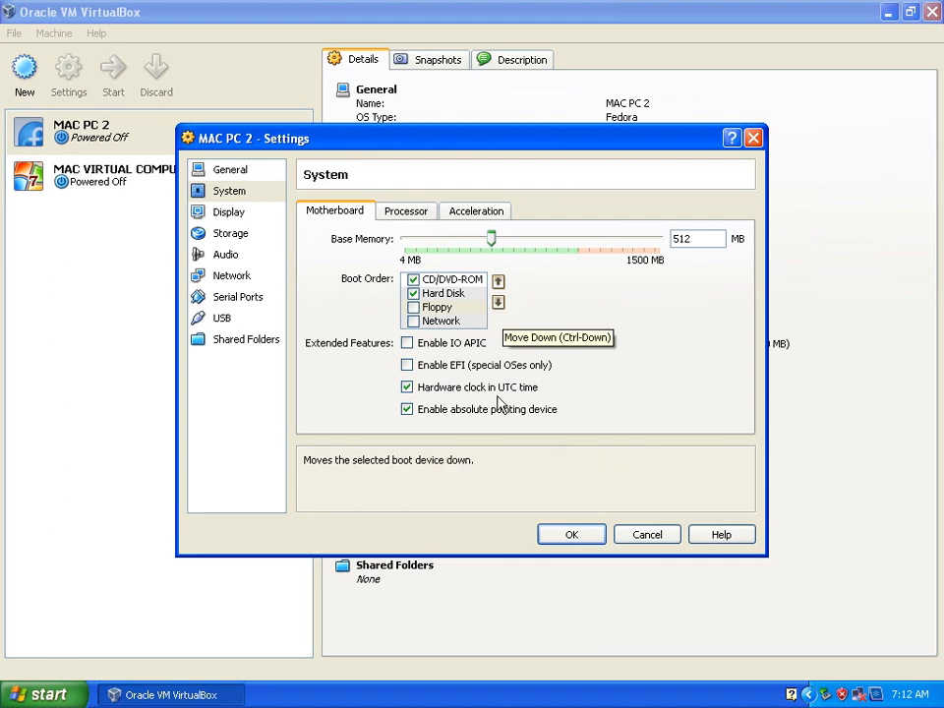
left_click(571, 536)
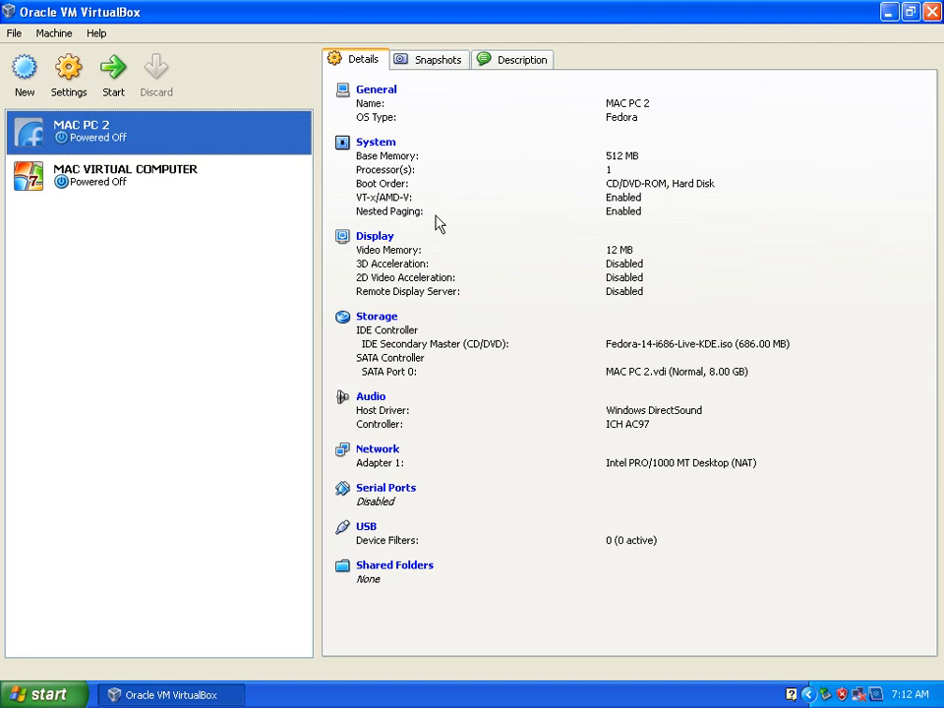
left_click(112, 83)
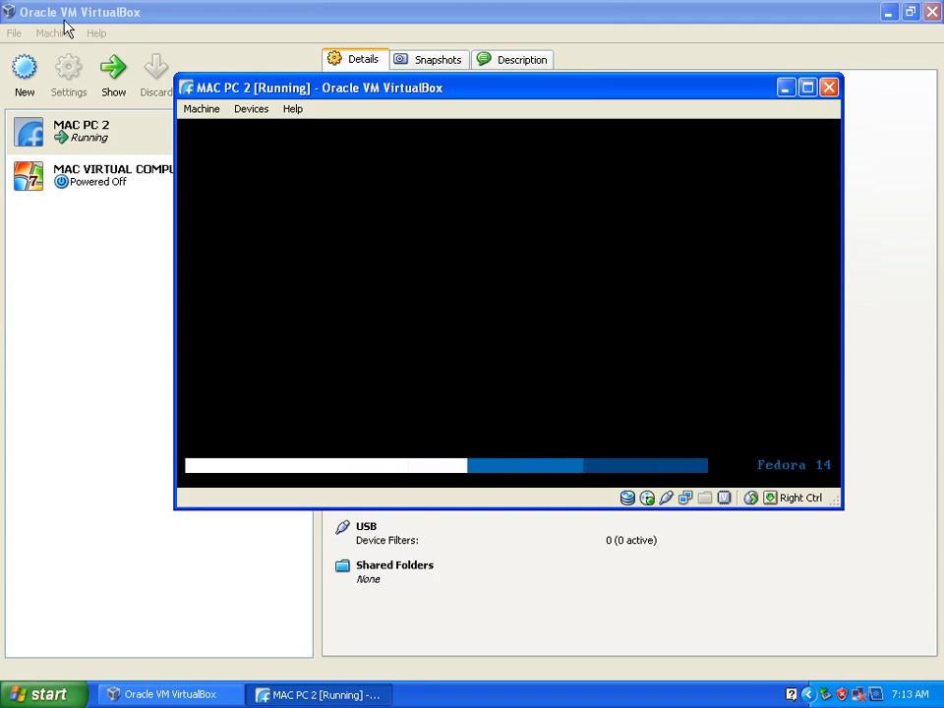
Set the base memory of MAC VIRTUAL COMPUTER to 512 MB and save its settings
left_click(162, 238)
left_click(118, 183)
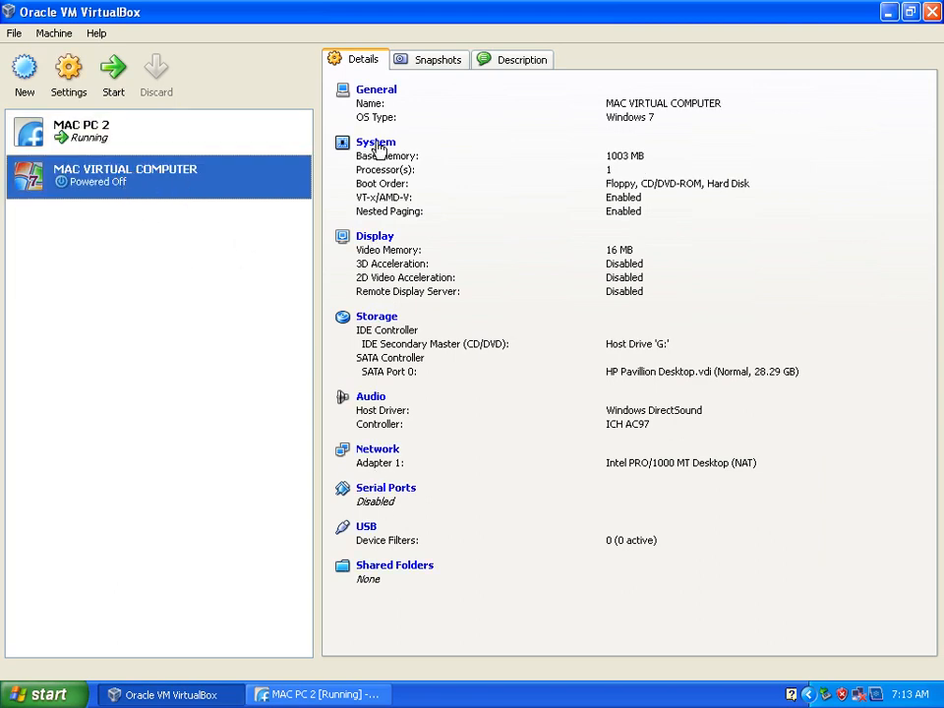
left_click(379, 148)
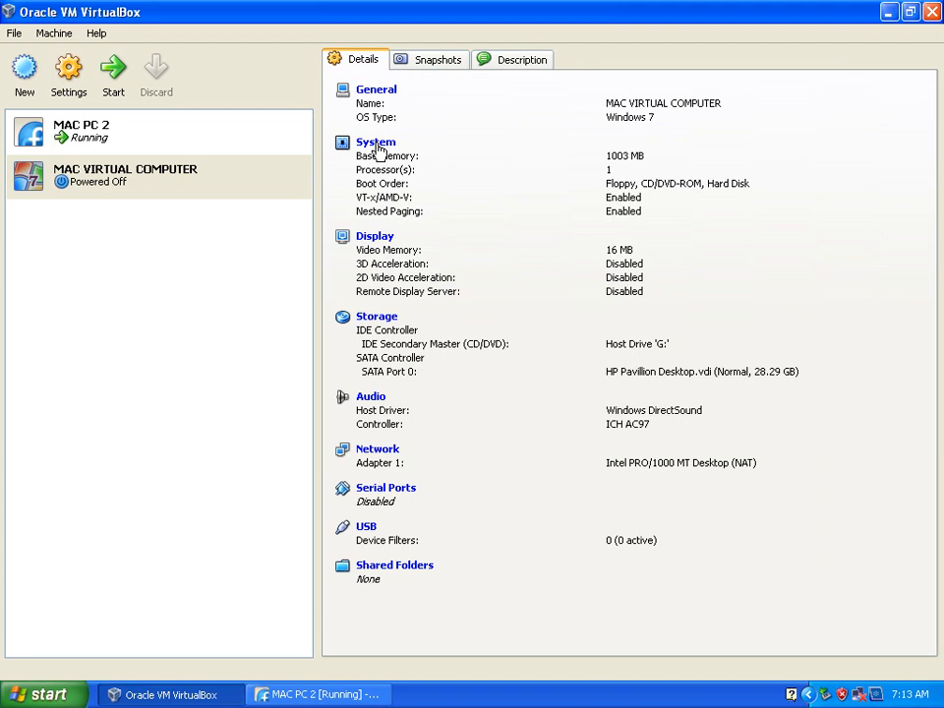
left_click(377, 145)
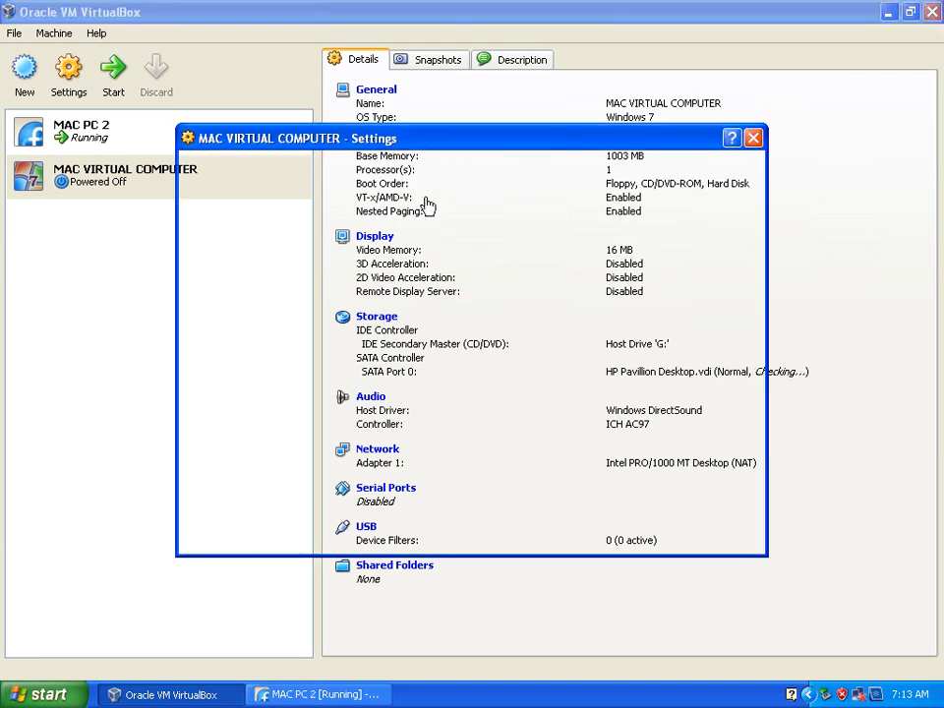
left_click_drag(577, 245, 495, 245)
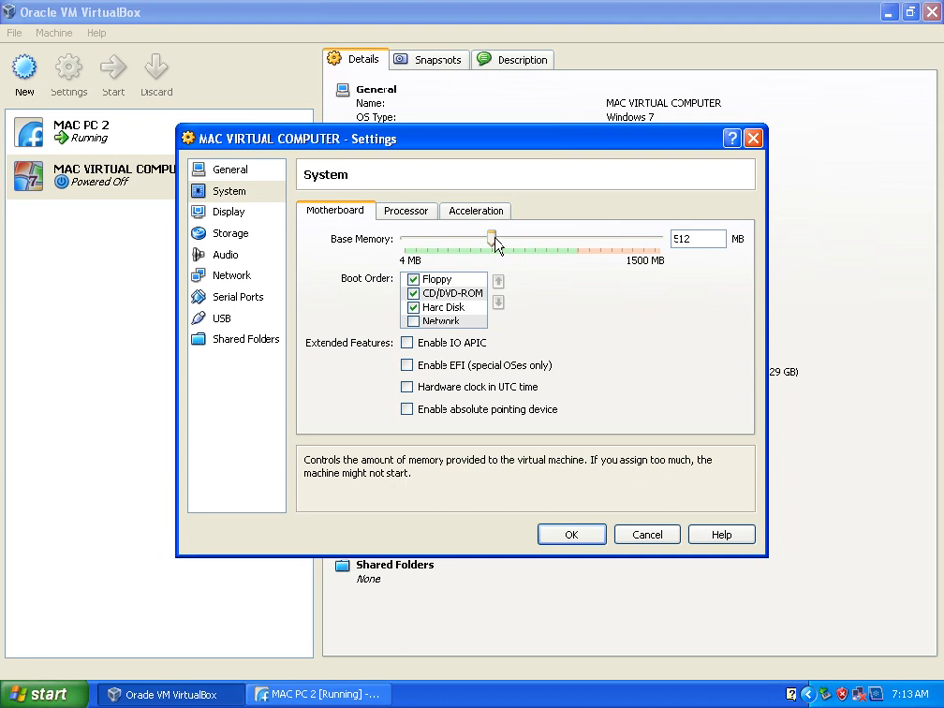
left_click(568, 540)
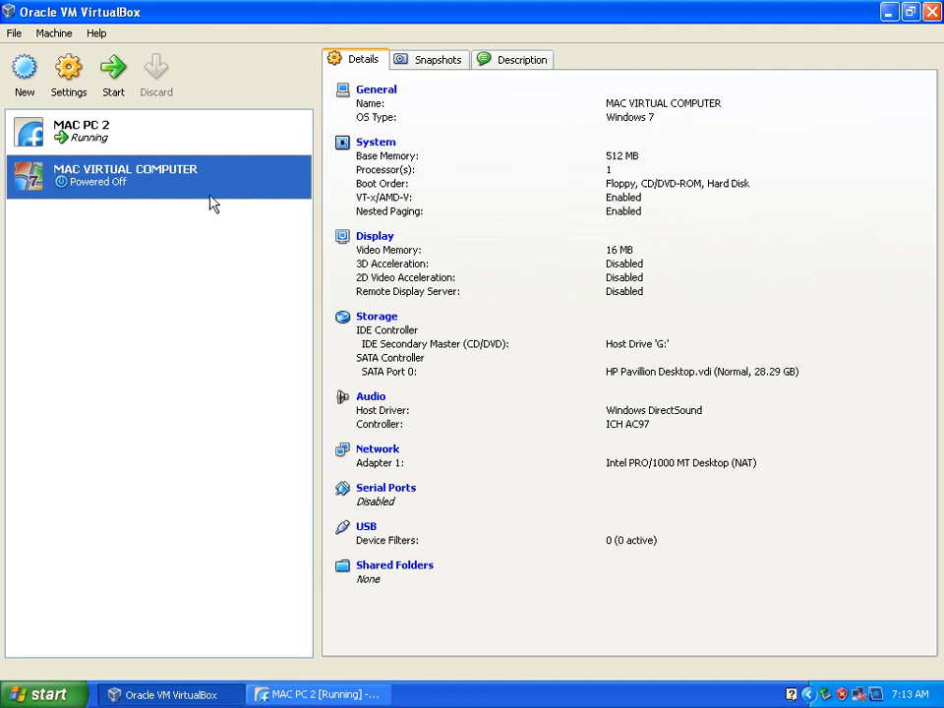
Bring up the running MAC PC 2 machine and switch its display to fullscreen
left_click(94, 133)
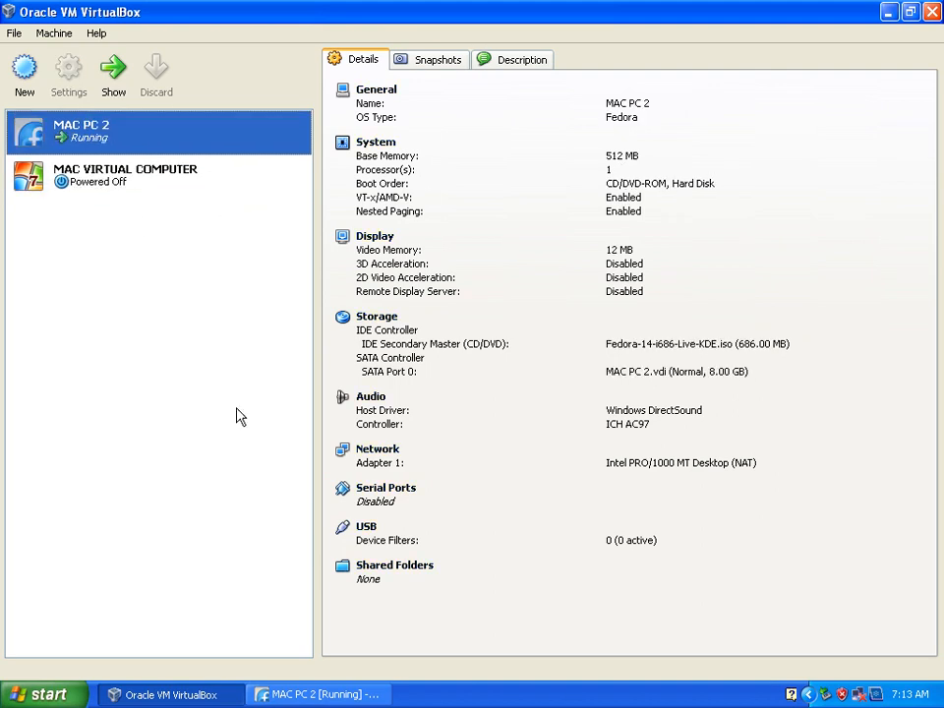
left_click(300, 692)
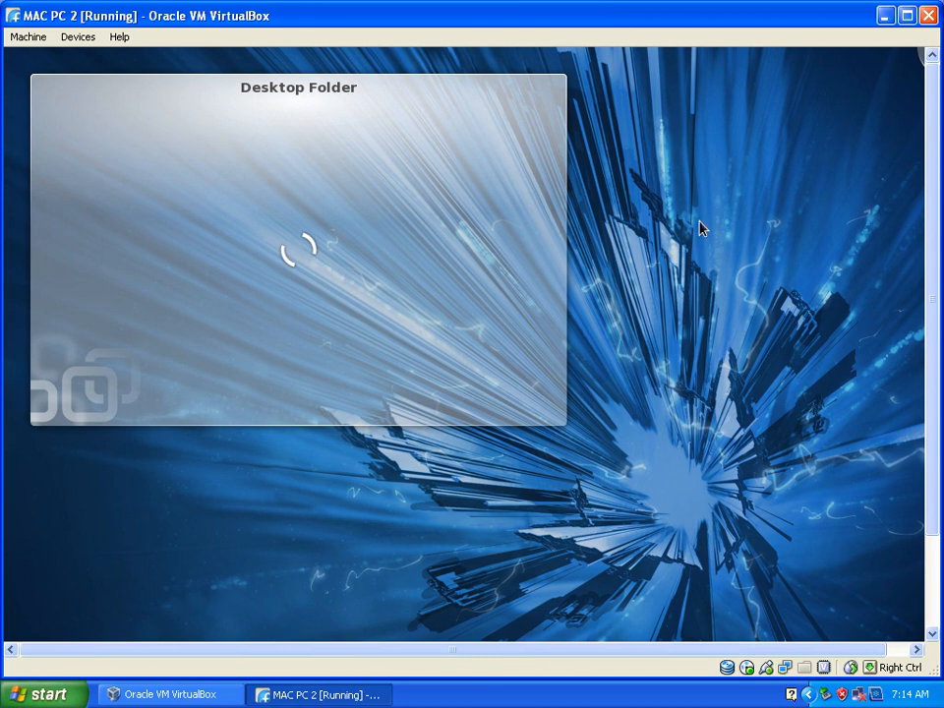
left_click_drag(932, 182, 930, 372)
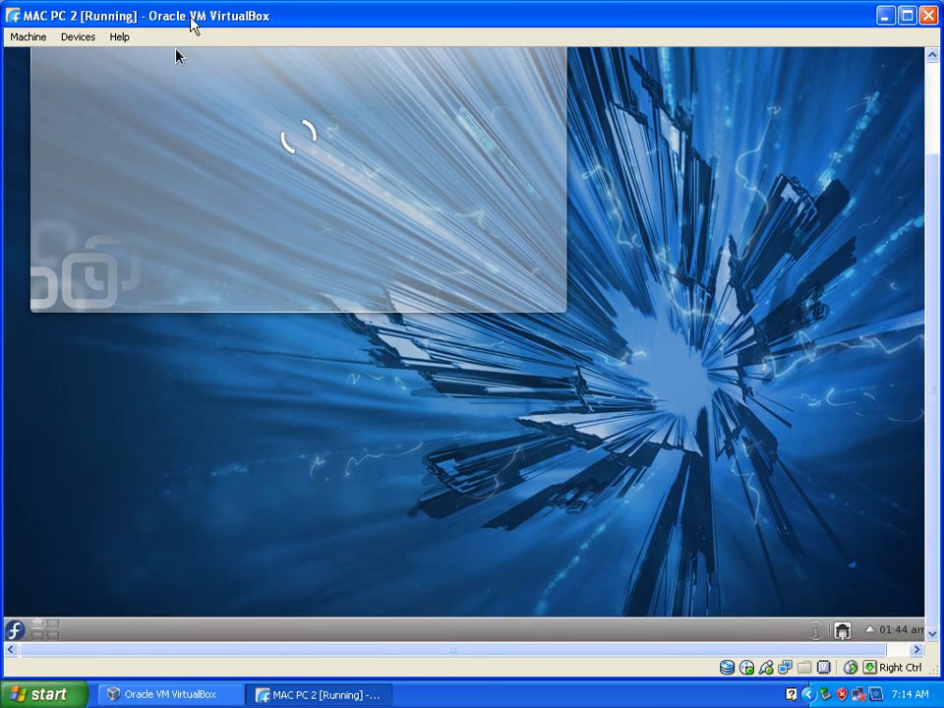
left_click(39, 36)
left_click(46, 58)
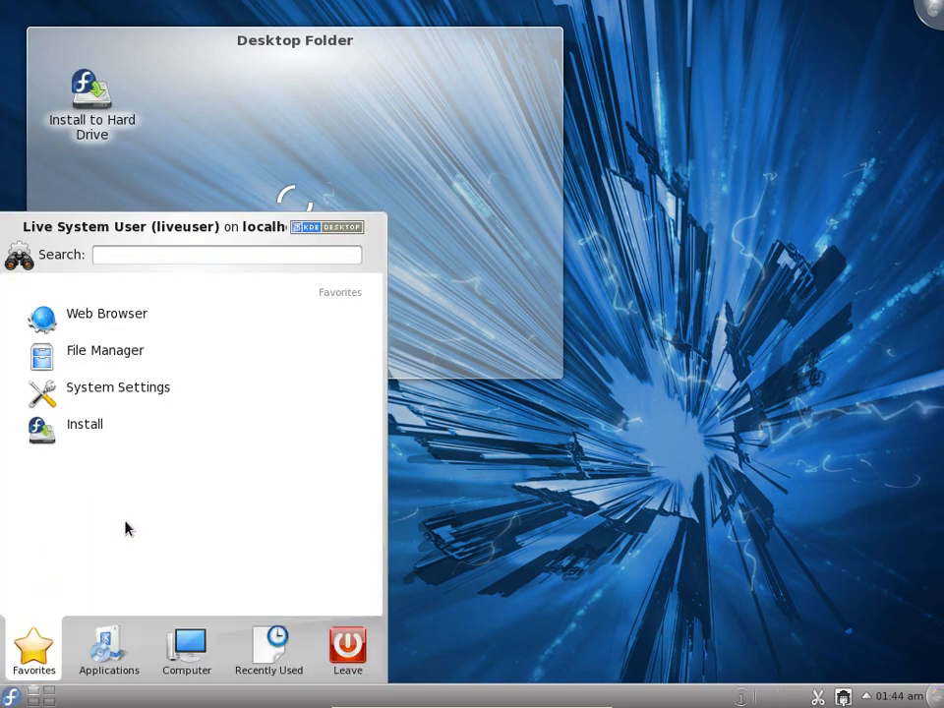
Look through the sections of the Fedora live desktop's application launcher and close it
left_click(5, 693)
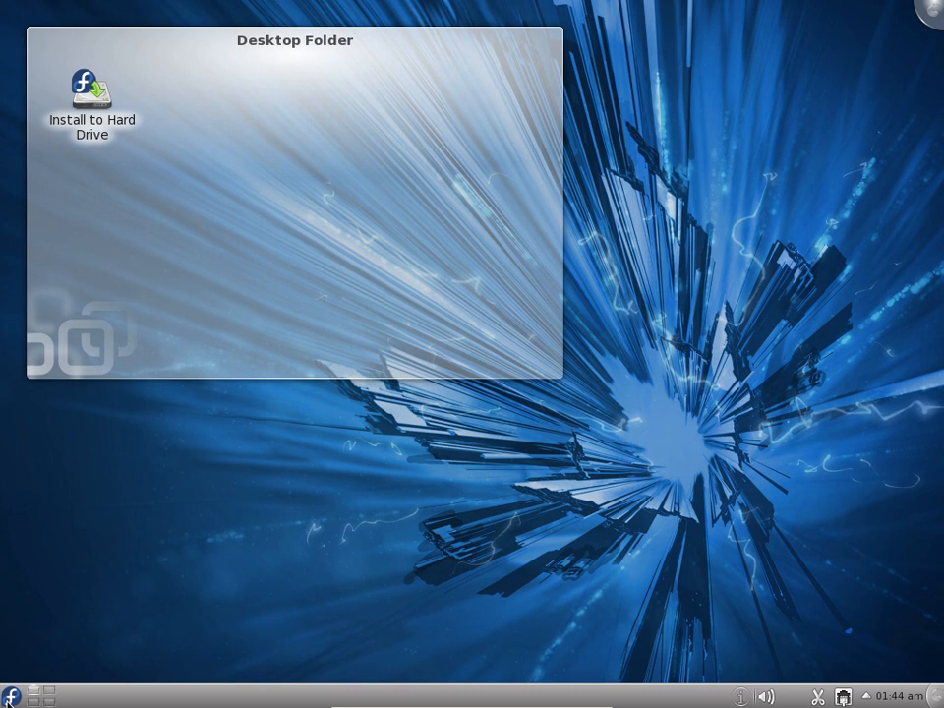
left_click(9, 695)
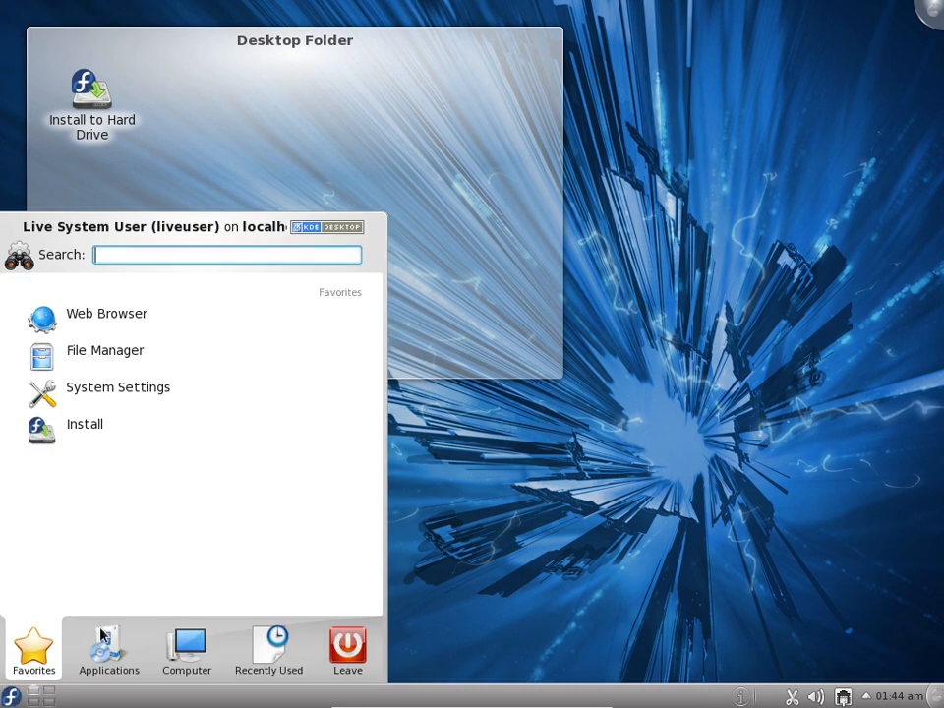
mouse_move(190, 639)
mouse_move(253, 637)
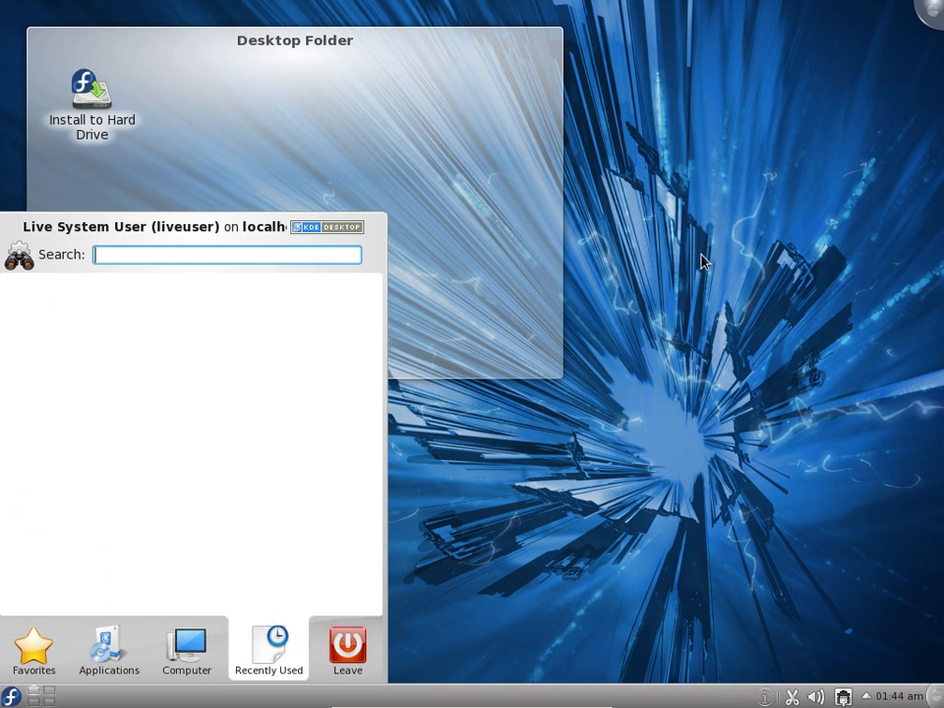
mouse_move(462, 207)
left_click(444, 153)
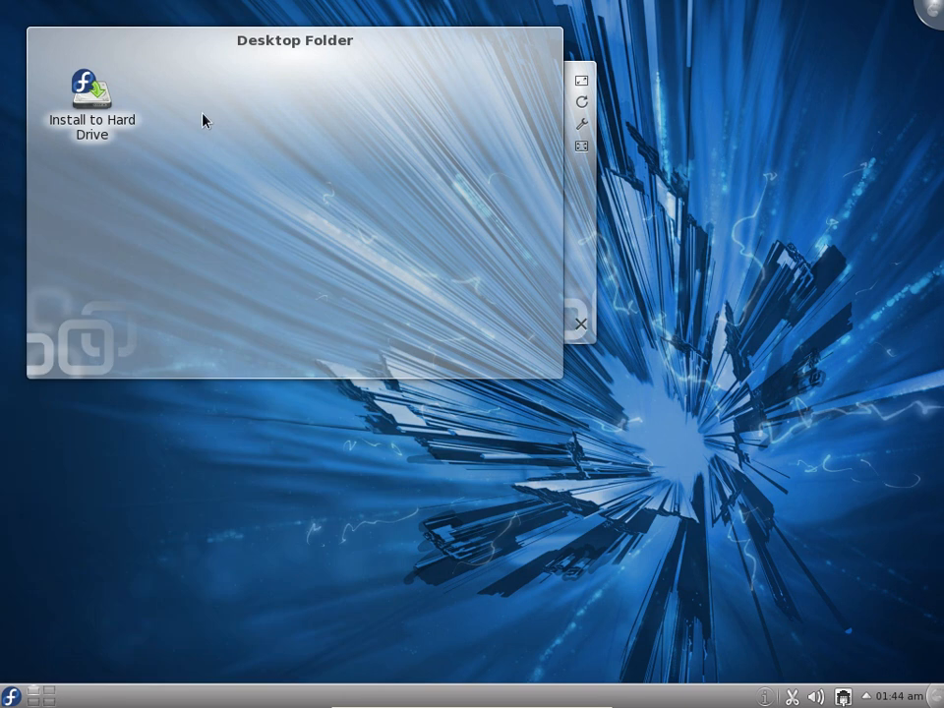
Launch Install to Hard Drive from the Fedora desktop folder and return the virtual machine to windowed view
left_click(86, 106)
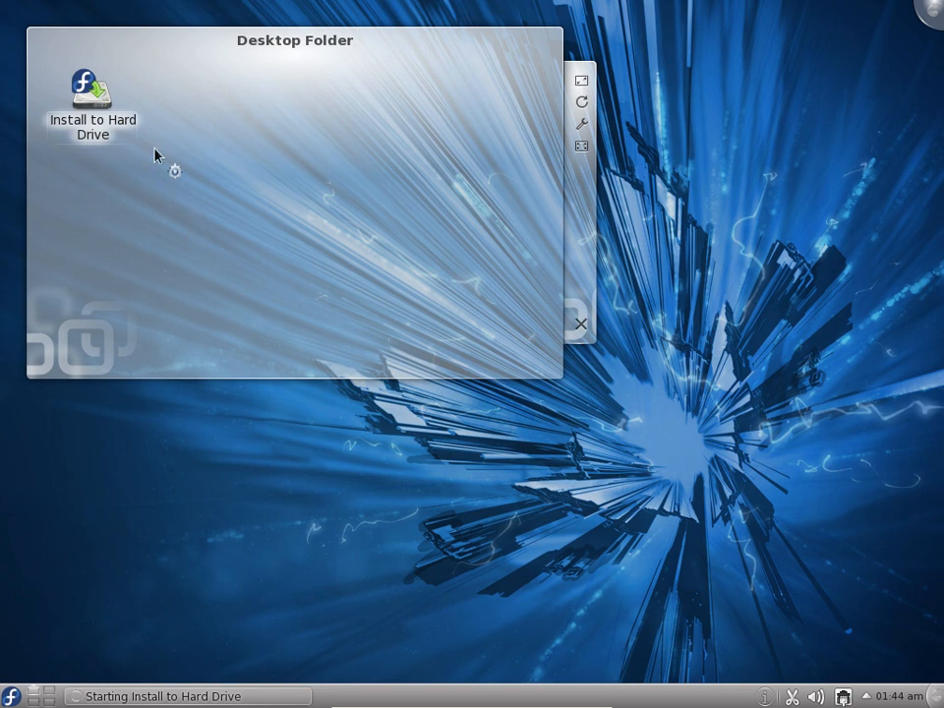
mouse_move(567, 696)
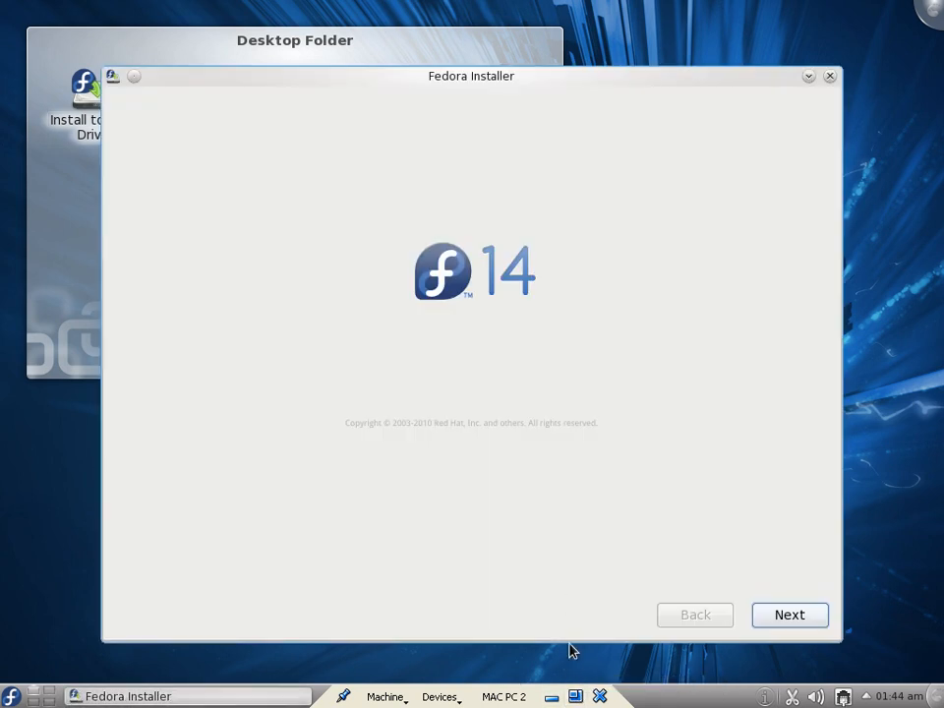
left_click(575, 697)
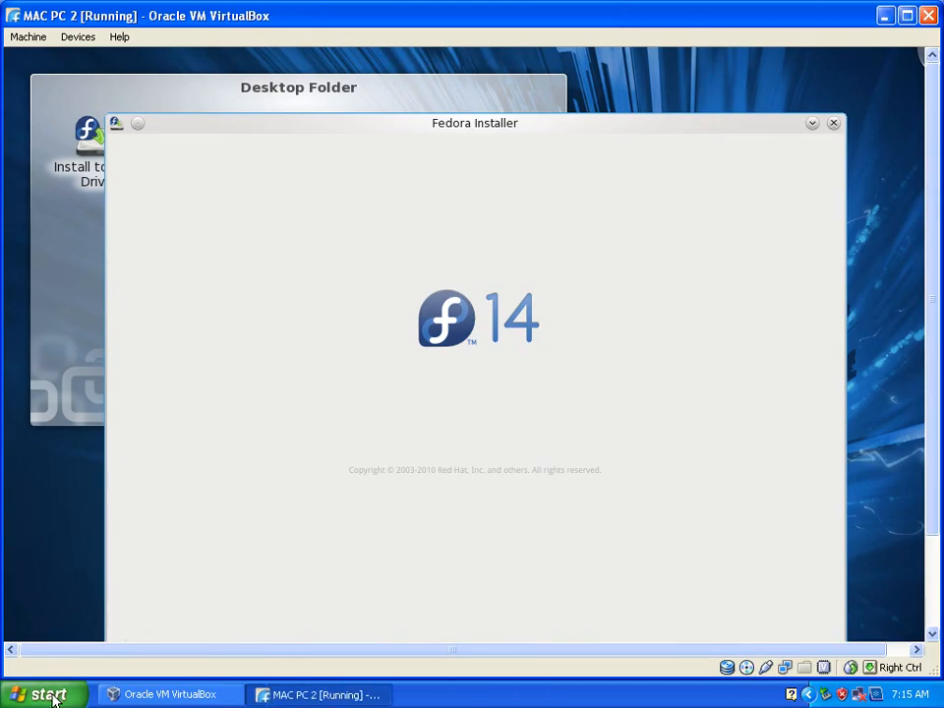
Open the .VirtualBox\HardDisks folder in the user's profile on drive C and examine the virtual disk file
left_click(44, 694)
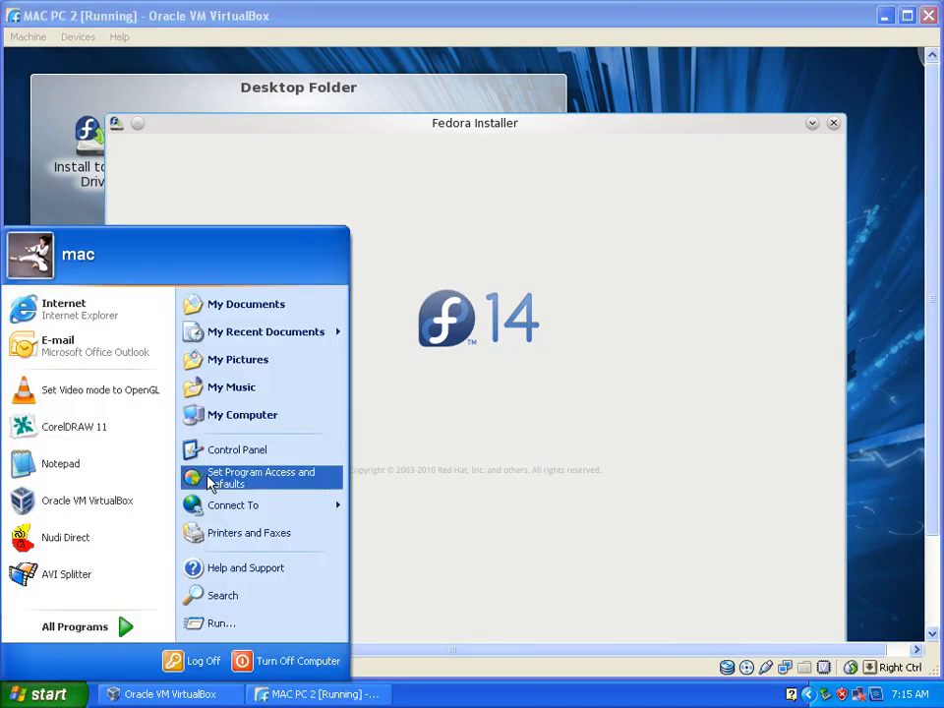
left_click(229, 421)
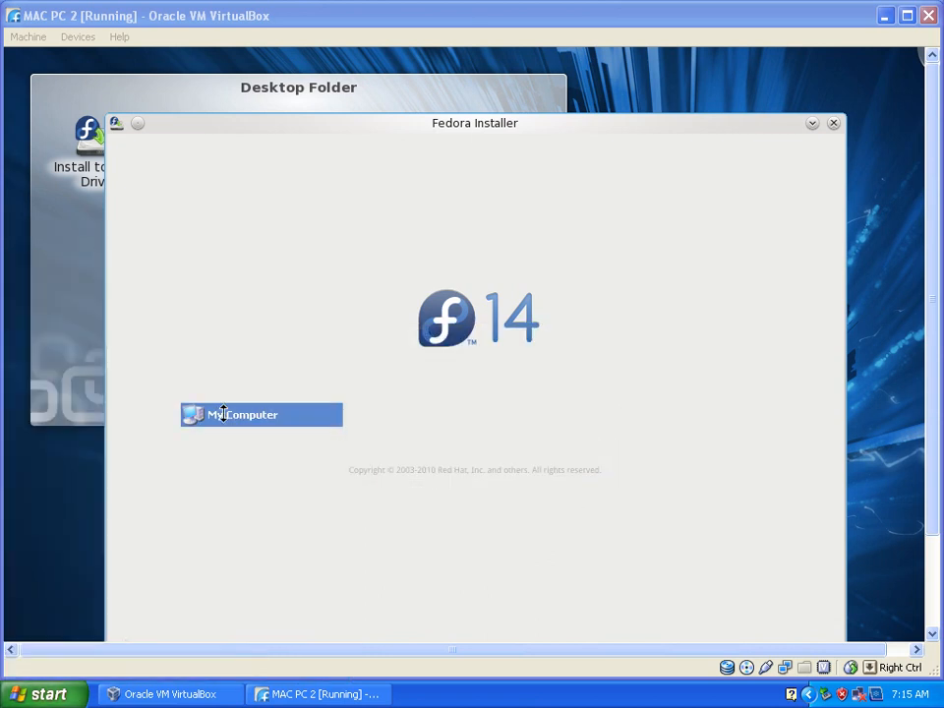
double_click(254, 249)
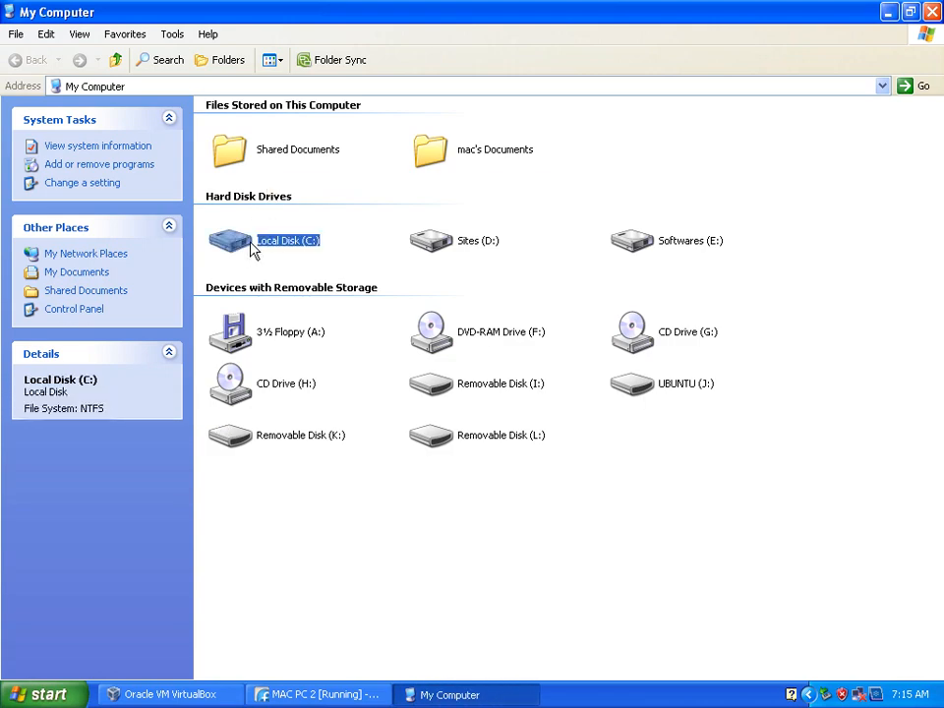
double_click(262, 131)
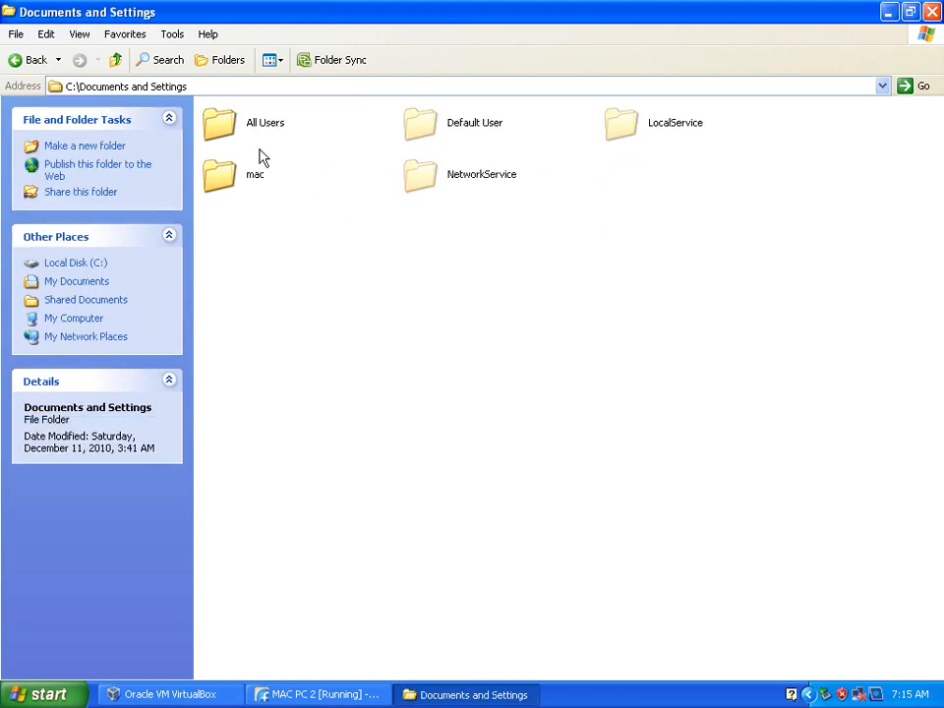
double_click(249, 179)
double_click(249, 134)
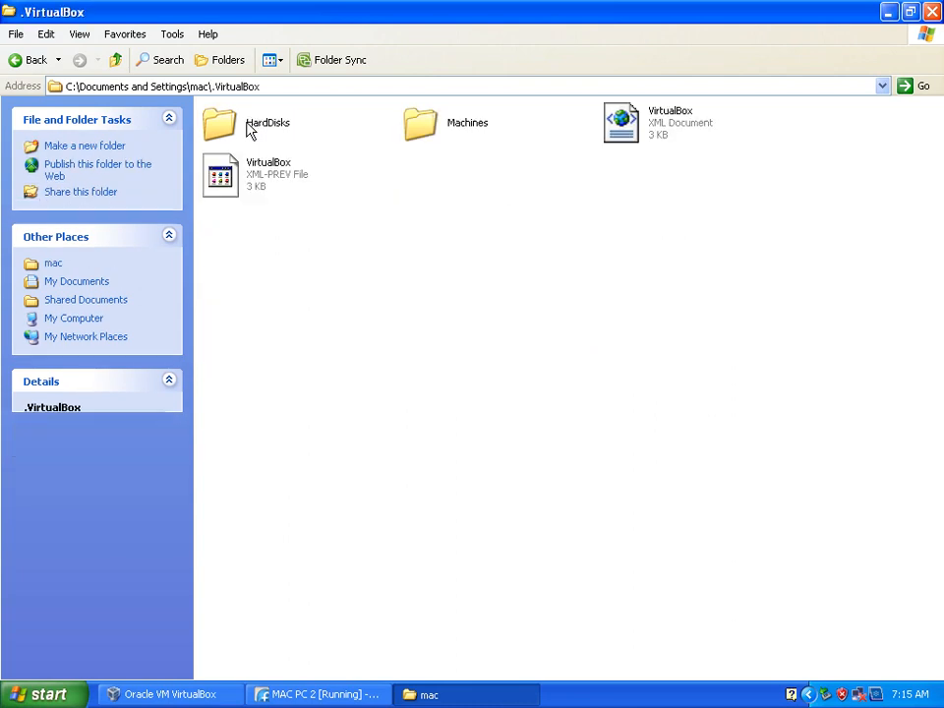
left_click(261, 128)
double_click(261, 128)
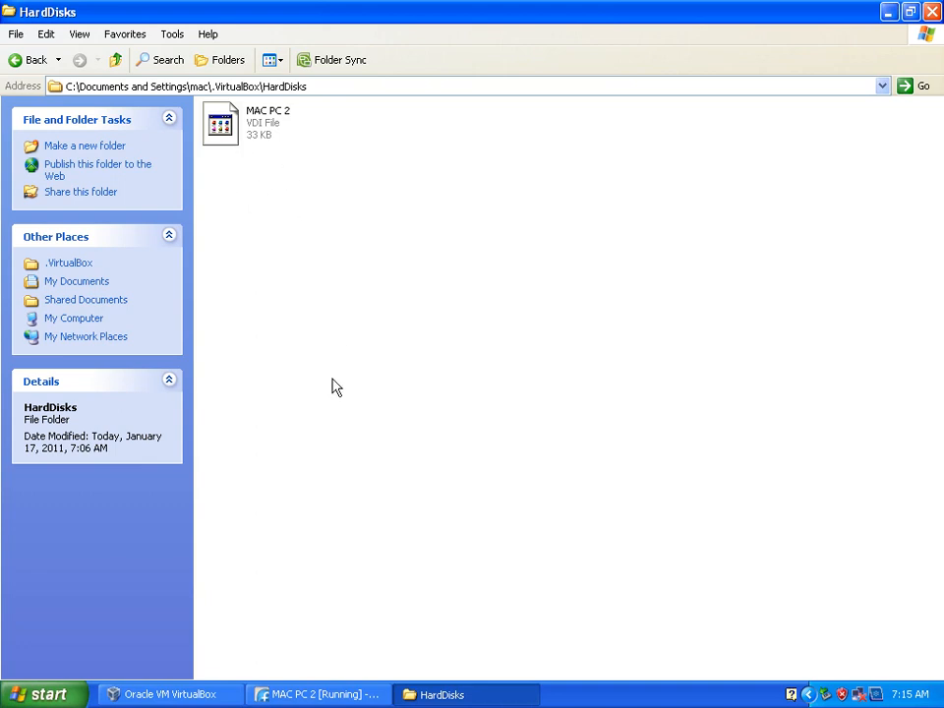
Return to the MAC PC 2 machine, continue past the installer's welcome screen and switch the display to fullscreen
left_click(321, 695)
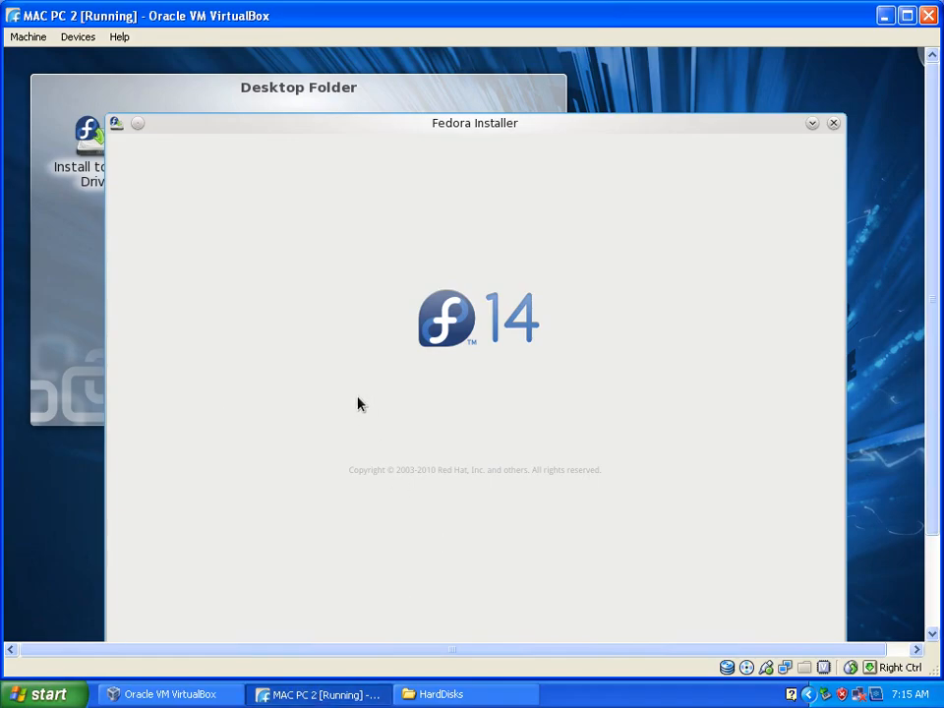
left_click(863, 295)
left_click_drag(937, 186, 929, 245)
left_click(785, 592)
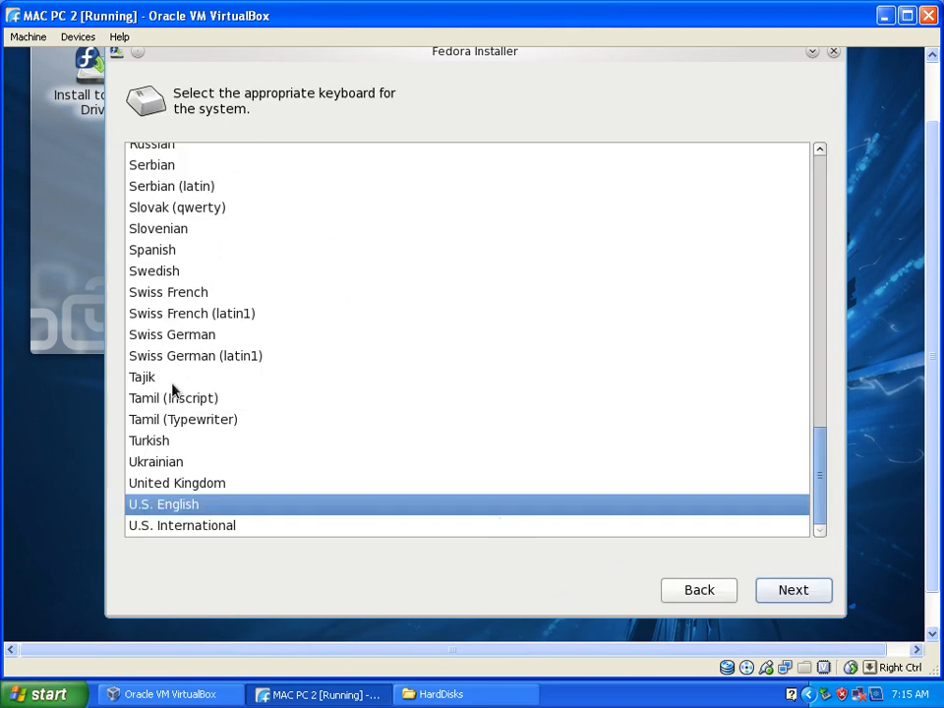
left_click(35, 40)
left_click(44, 57)
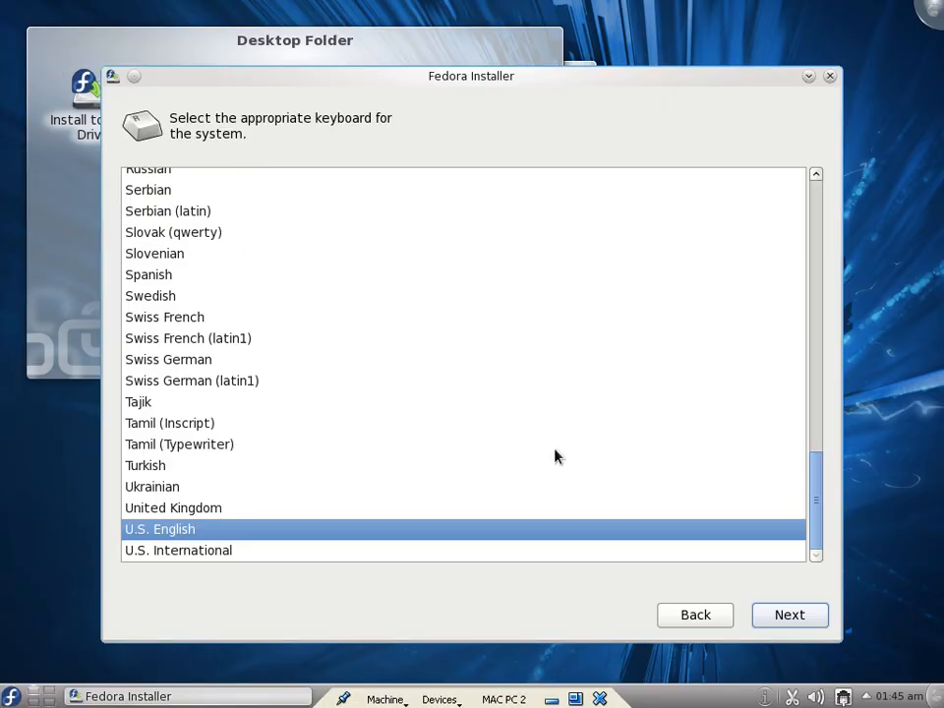
Accept the U.S. English keyboard and Basic Storage Devices, and re-initialize all drives
left_click(805, 623)
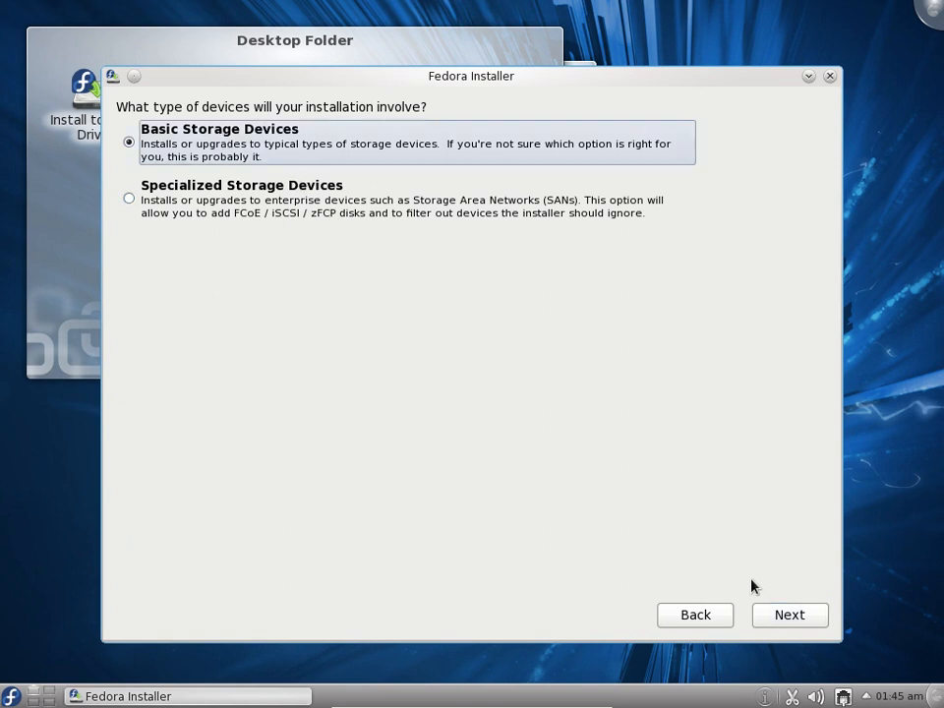
left_click(784, 618)
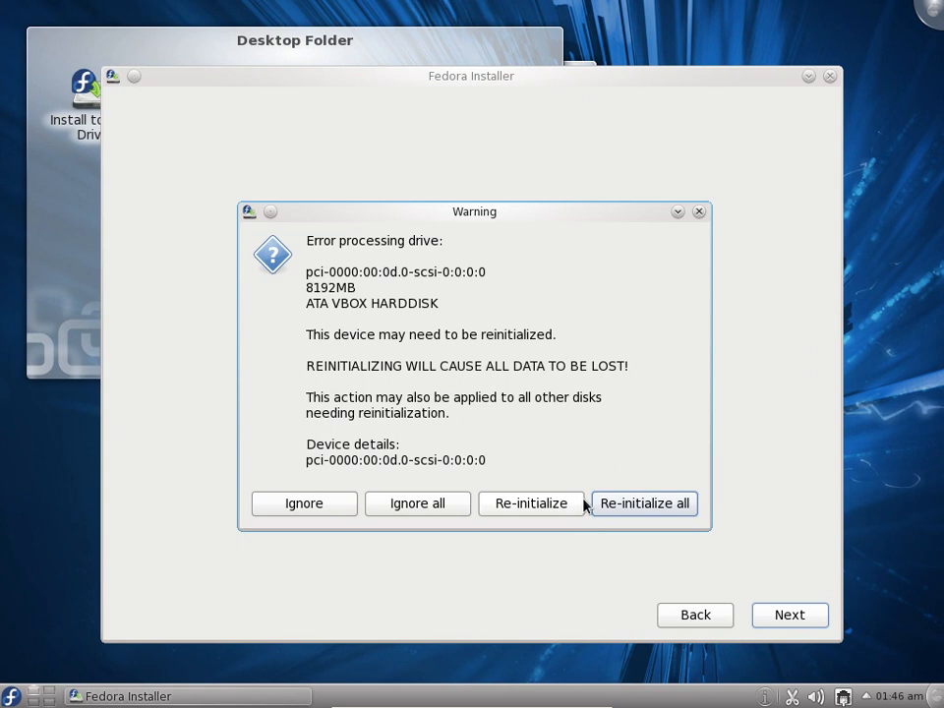
left_click(636, 507)
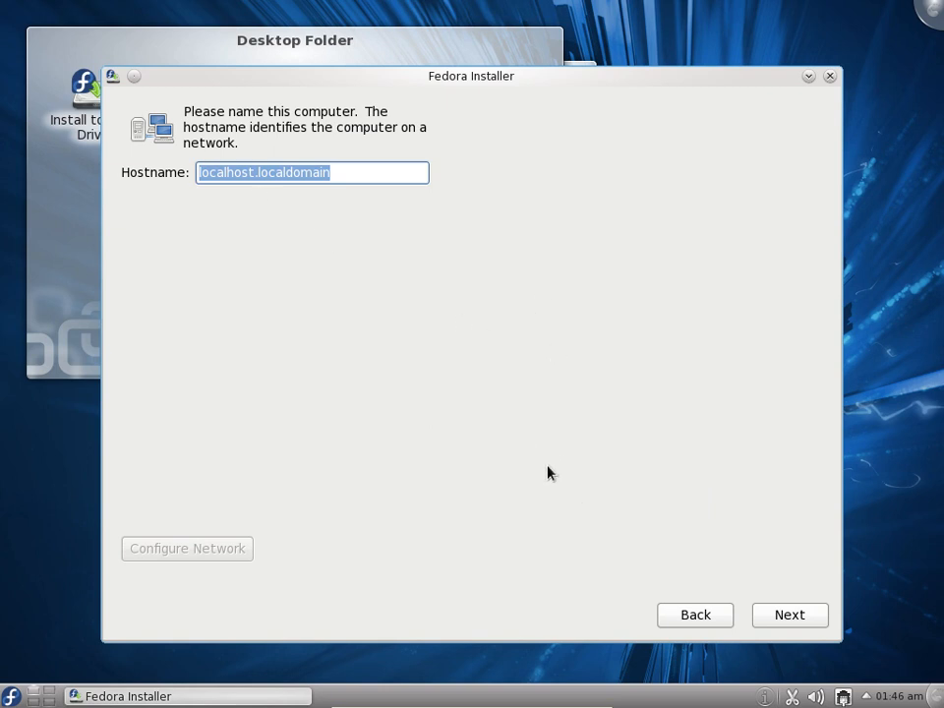
Accept the hostname localhost.localdomain and set the time zone to Asia/Kolkata
left_click(786, 618)
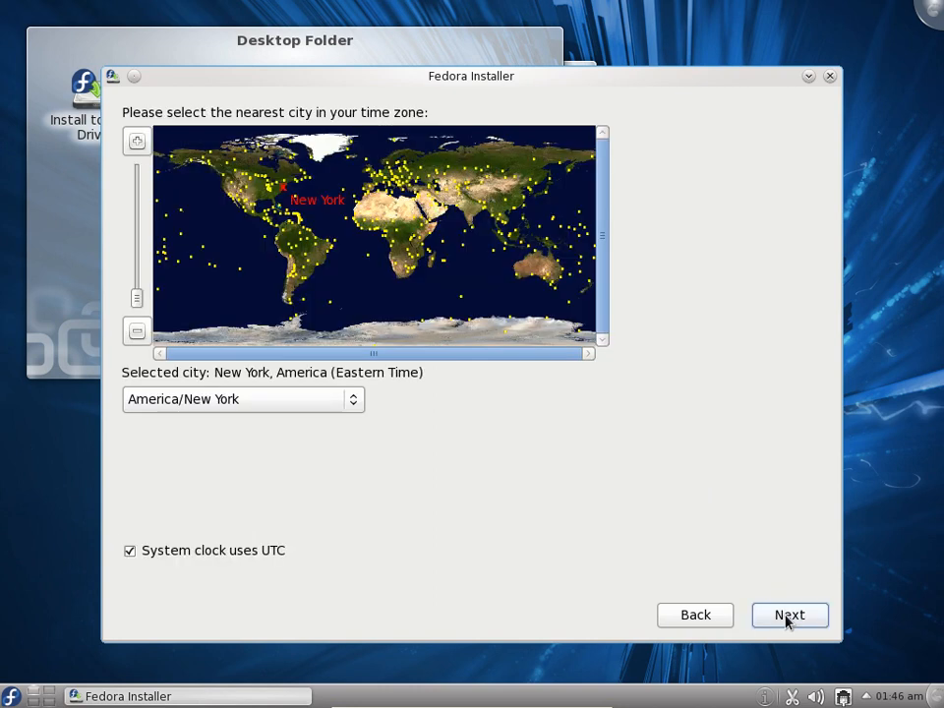
left_click(482, 220)
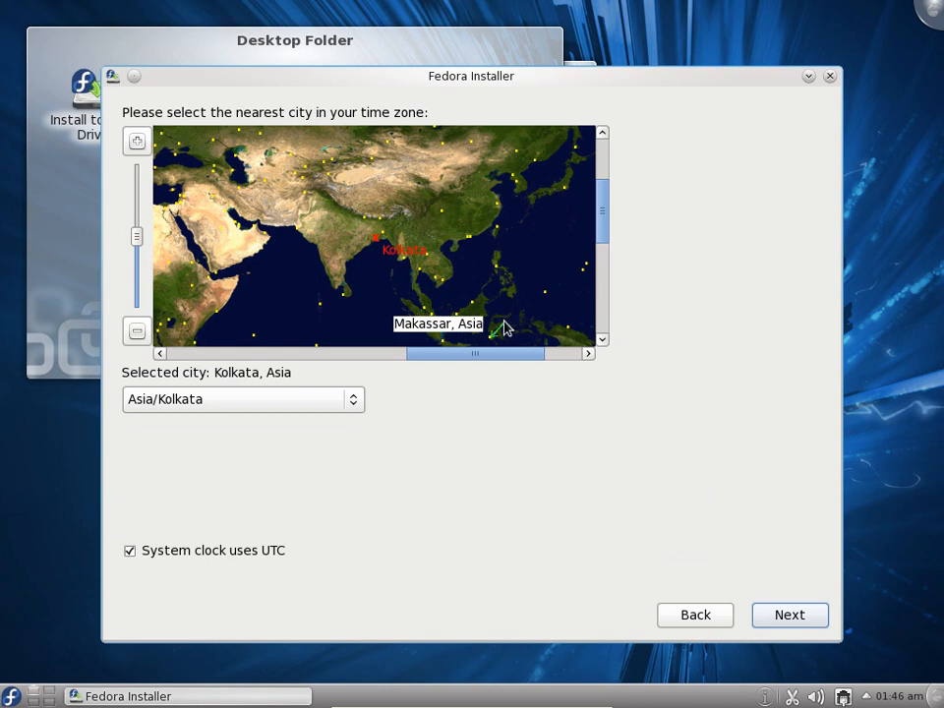
left_click(786, 616)
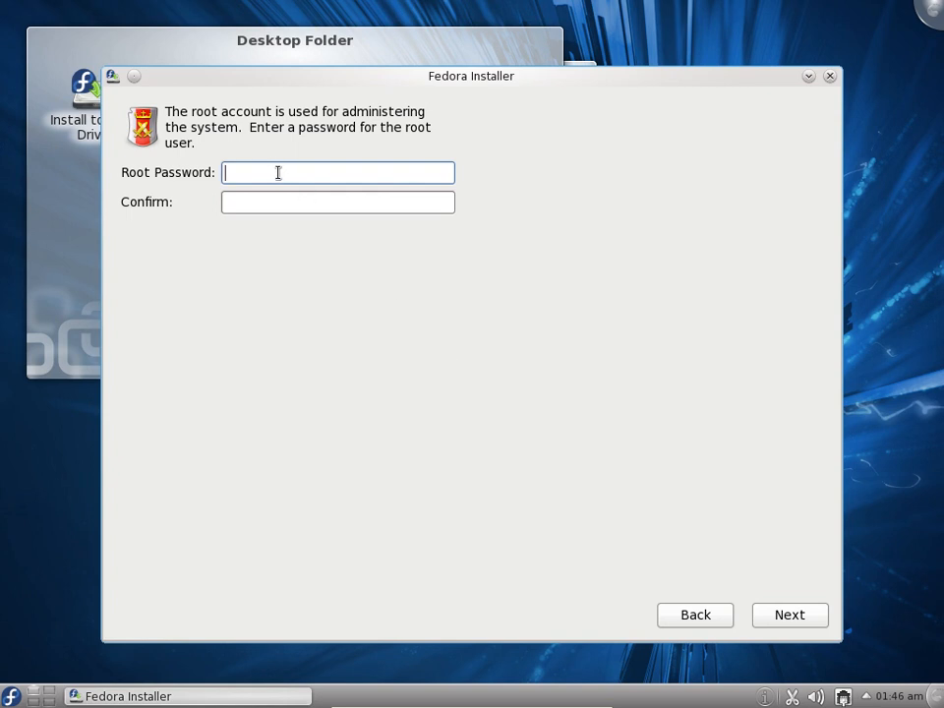
Enter and confirm the root password, and continue to the installation type
type("••••••••••")
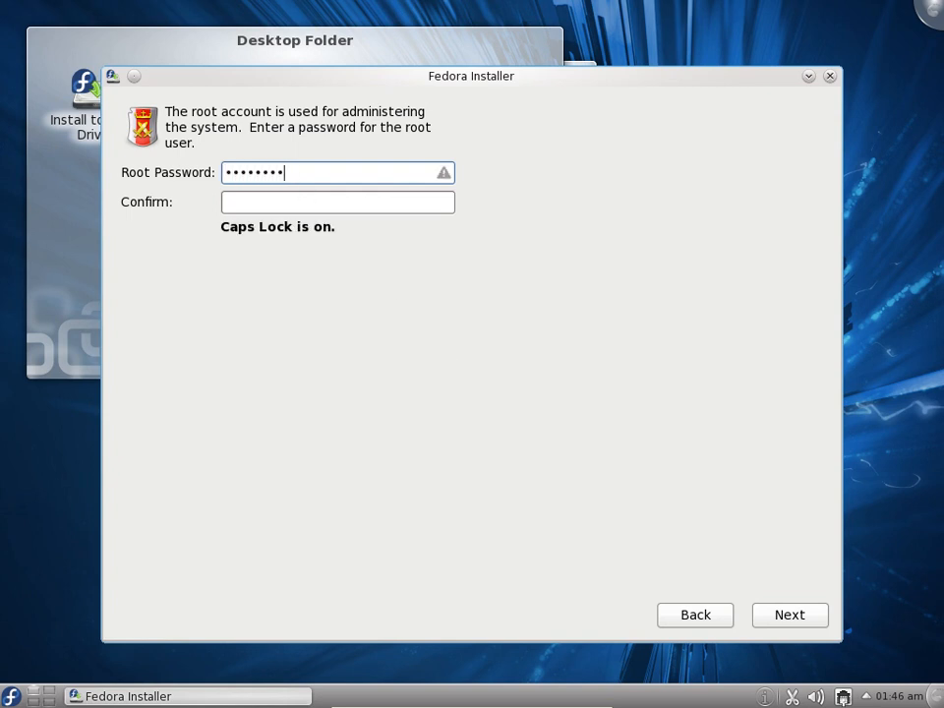
key("Tab")
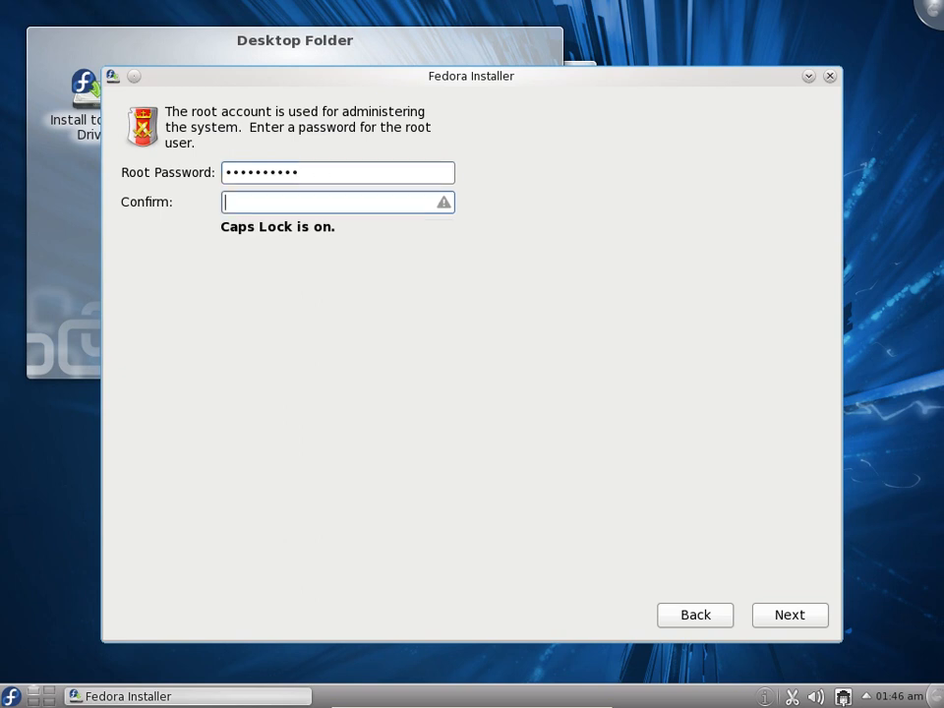
type("••••••••••")
left_click(782, 618)
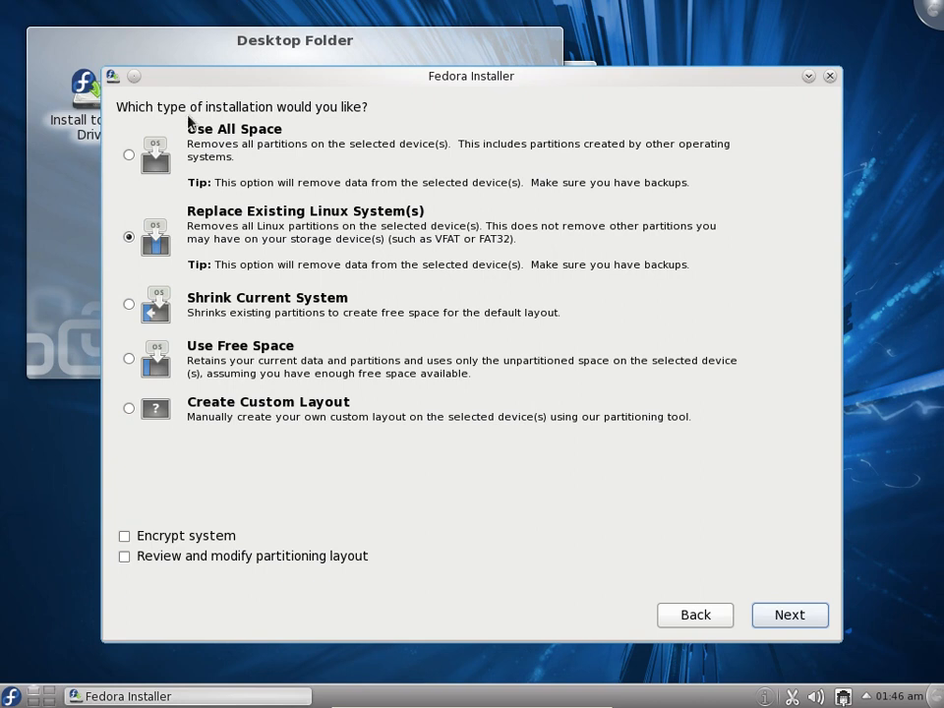
Choose Create Custom Layout as the installation type and continue to the partitioning screen
left_click(132, 156)
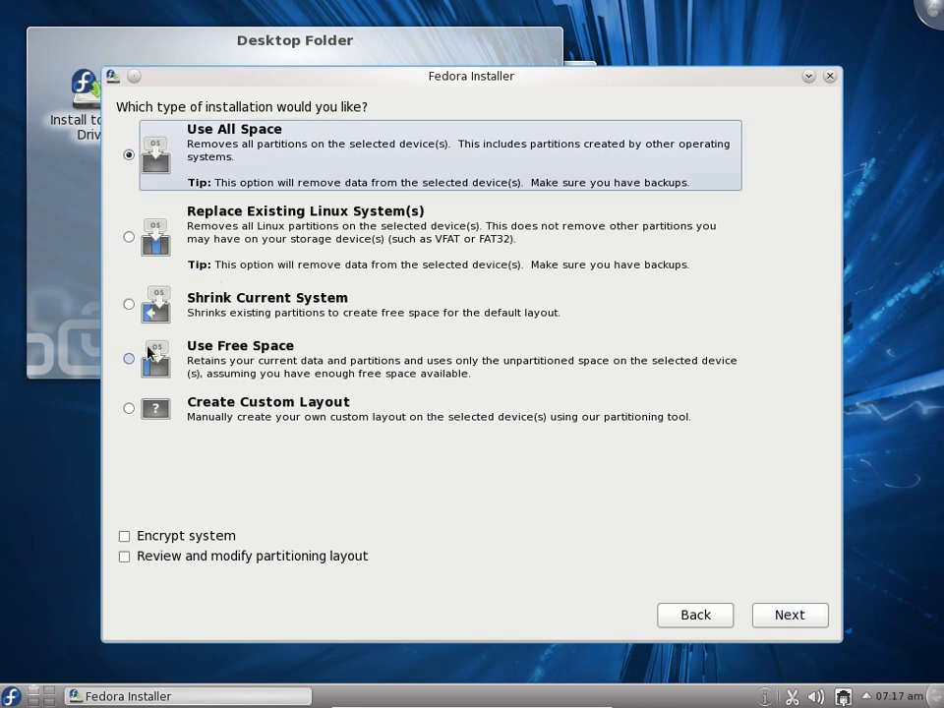
left_click(131, 409)
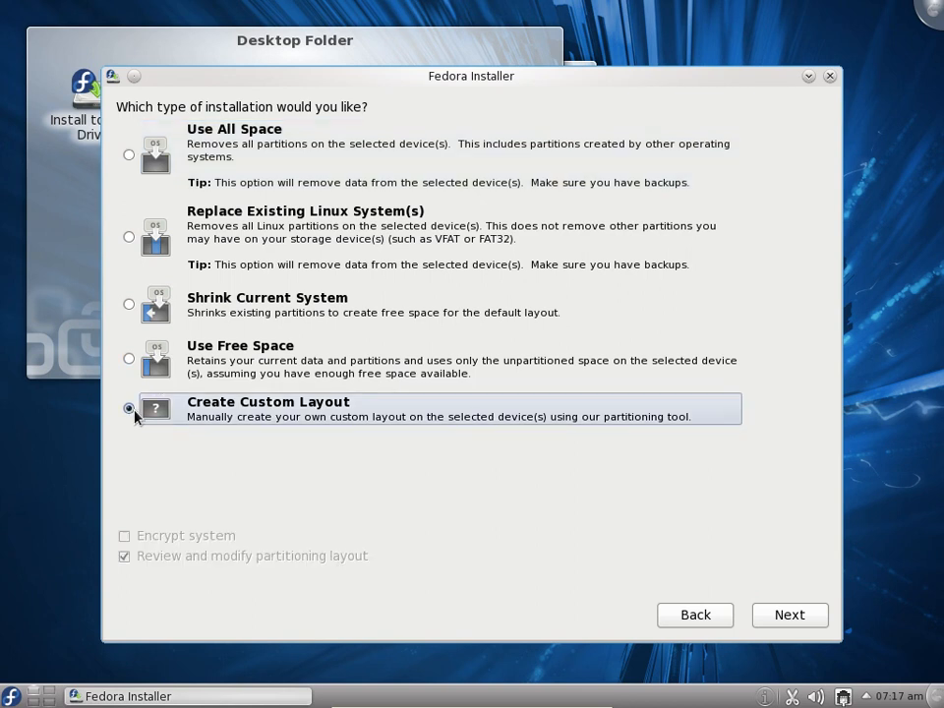
left_click(801, 616)
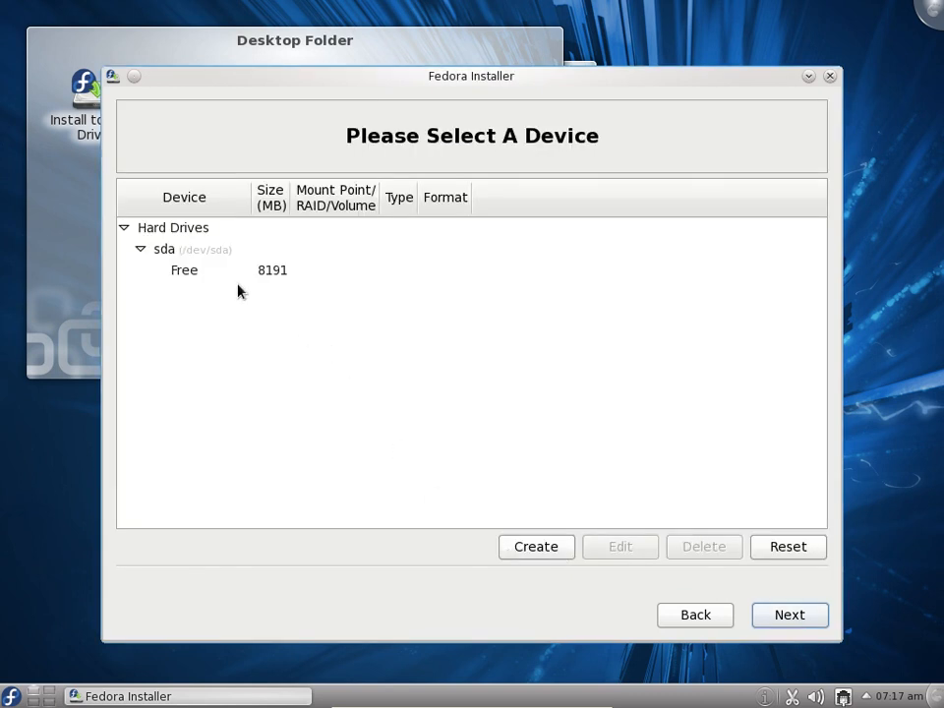
Create a standard ext4 partition in the free space on sda with mount point /, fixed size 200 MB, forced to be primary
left_click(275, 273)
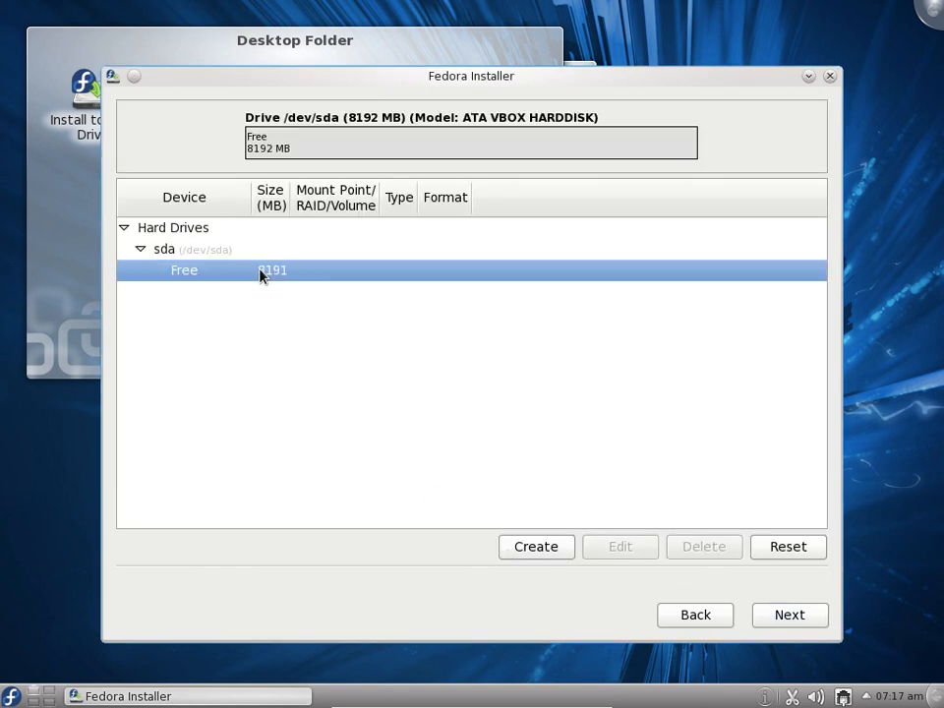
left_click(536, 546)
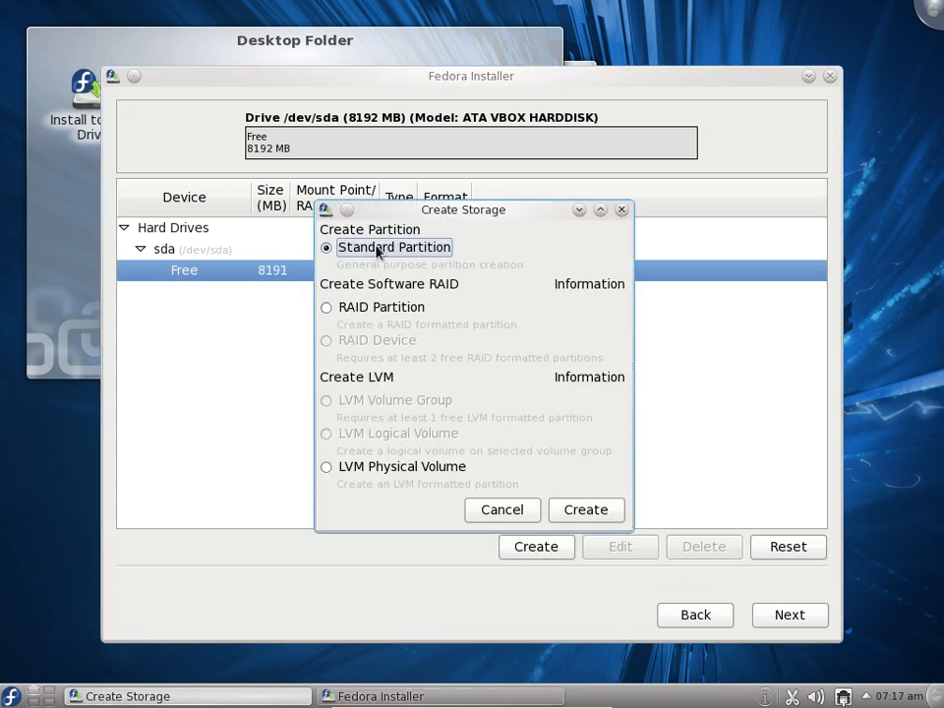
left_click(590, 512)
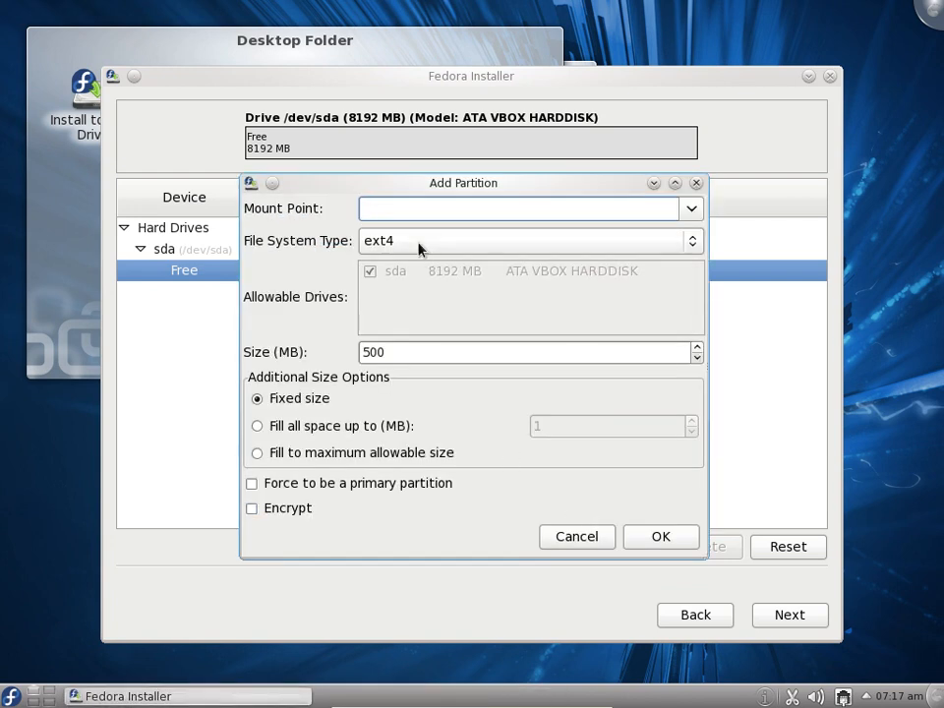
left_click(702, 210)
left_click(594, 241)
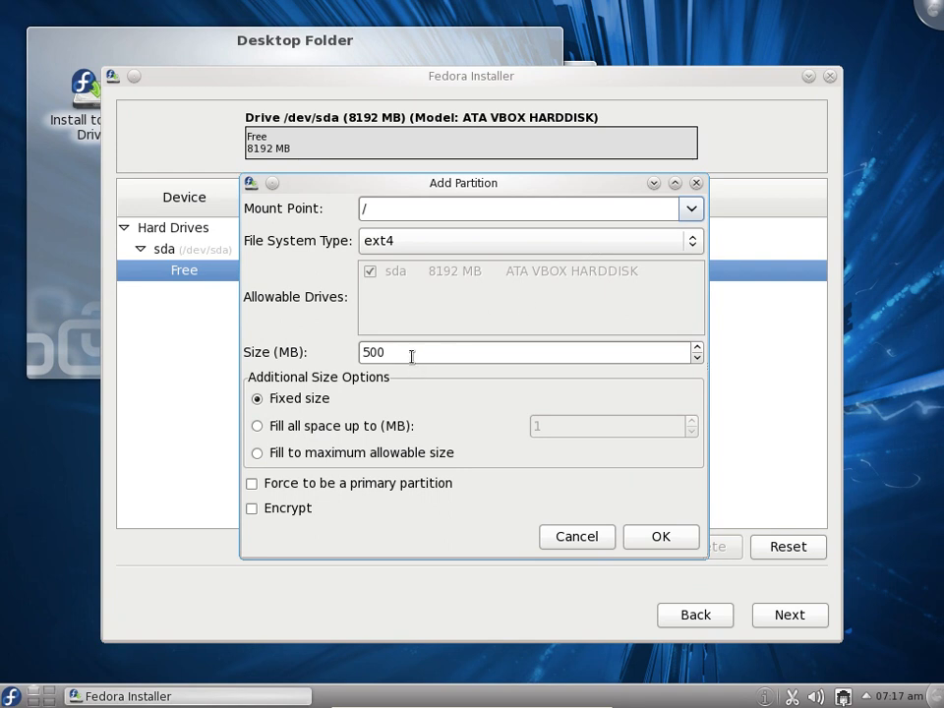
left_click_drag(411, 356, 327, 352)
type("200")
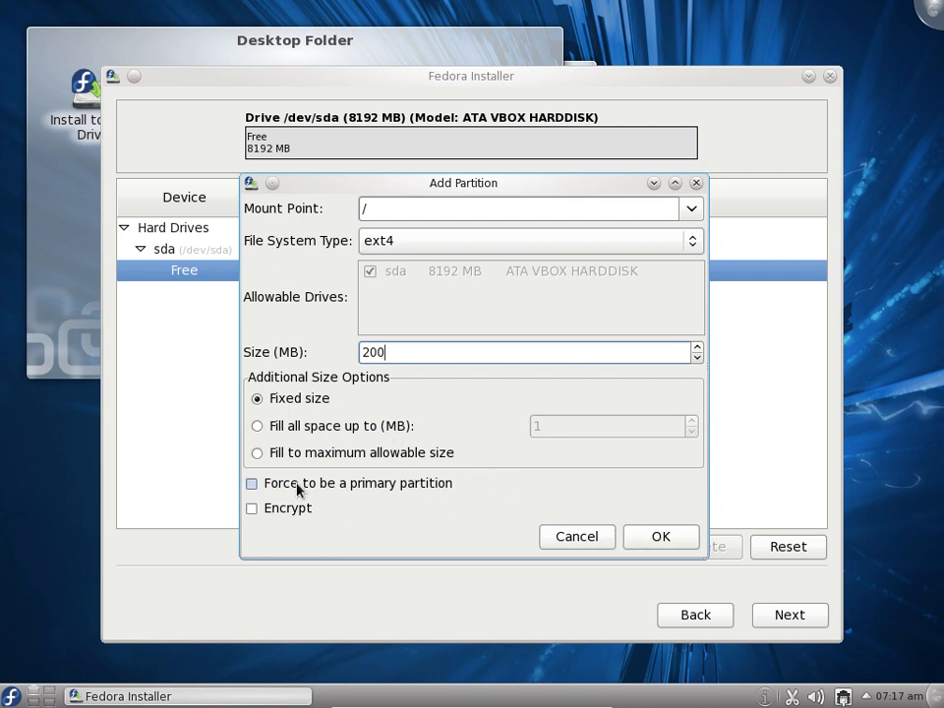
left_click(263, 485)
left_click(648, 544)
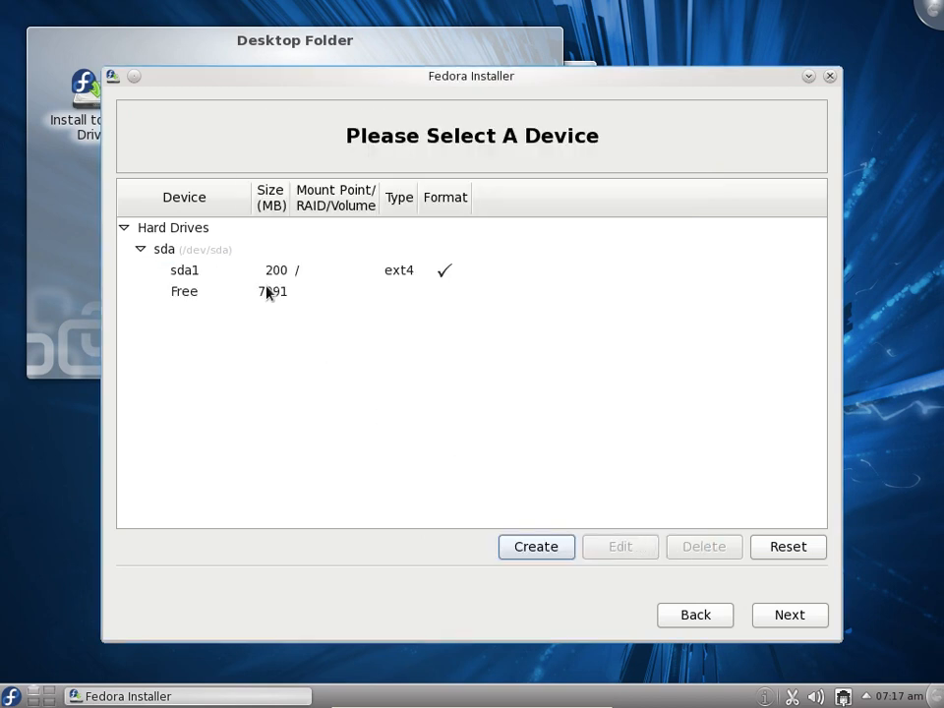
left_click(197, 295)
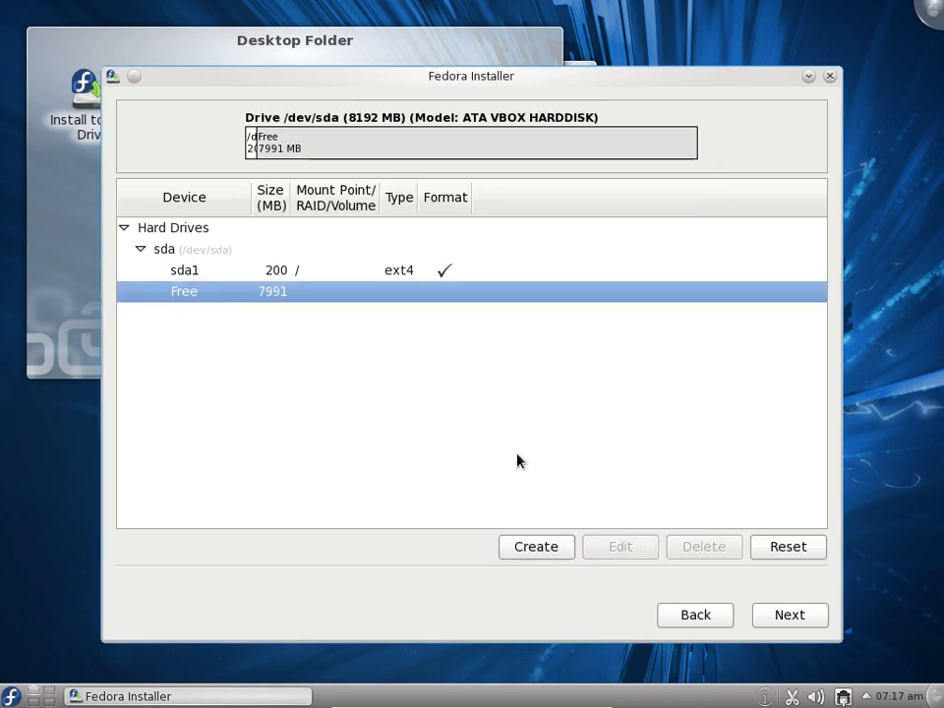
left_click(540, 547)
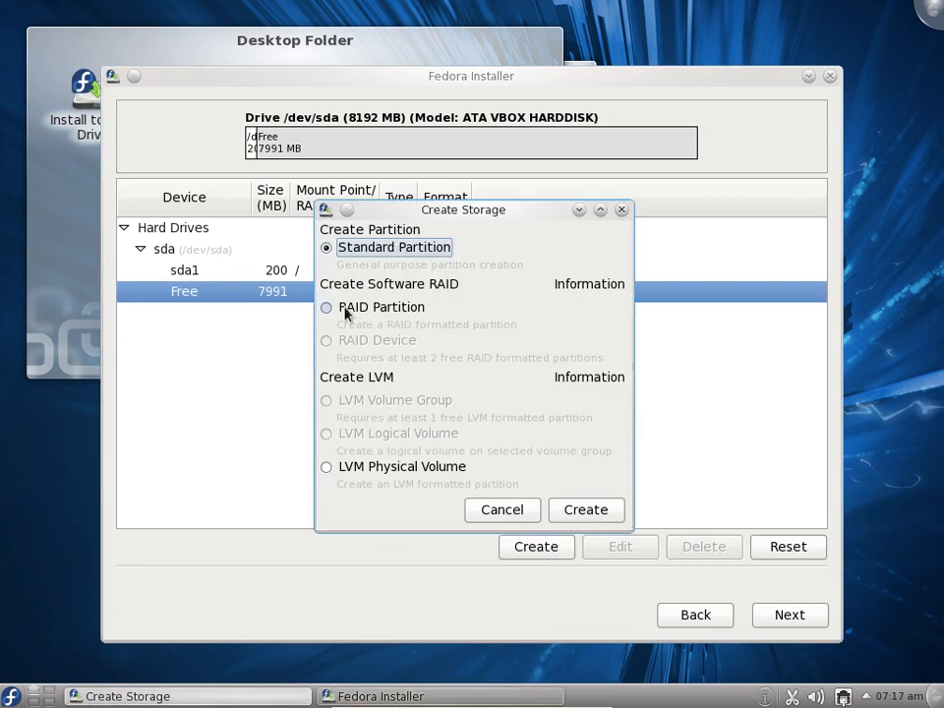
left_click(584, 510)
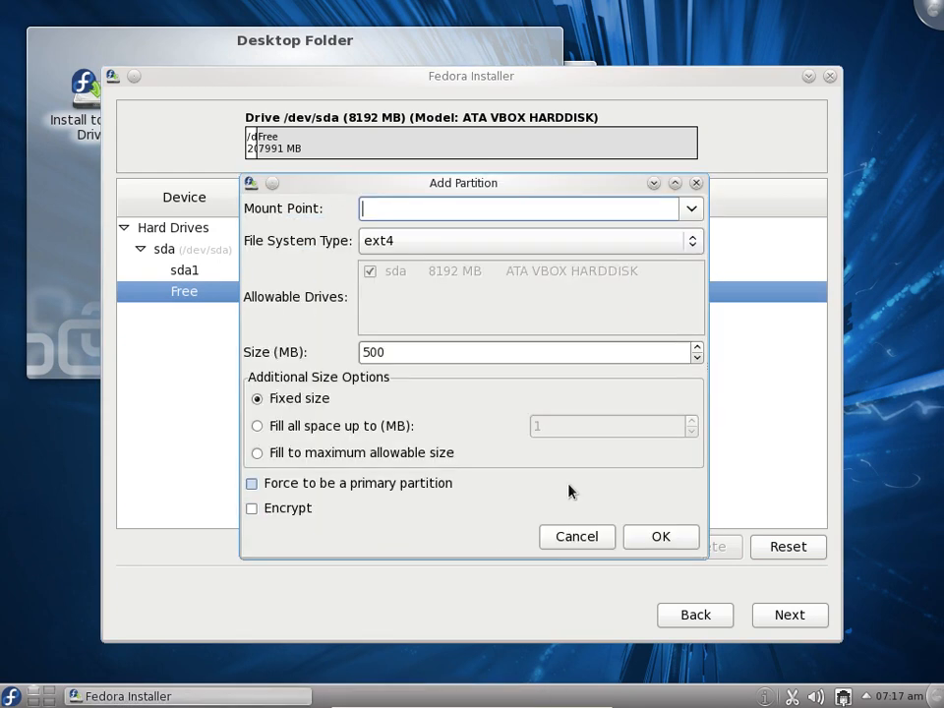
left_click(691, 208)
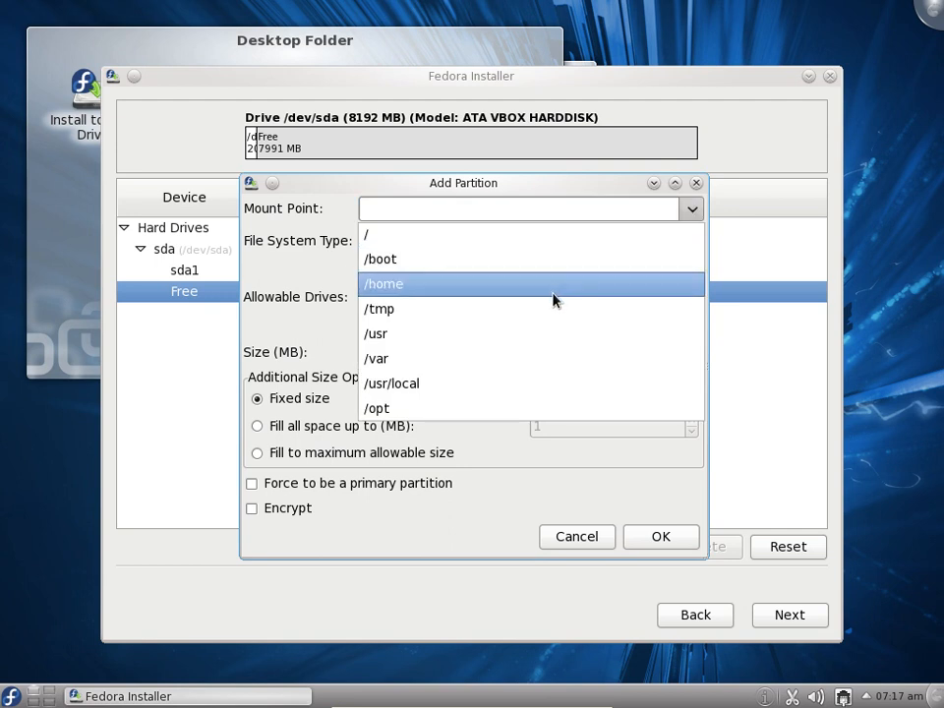
left_click(500, 250)
left_click_drag(430, 352, 316, 354)
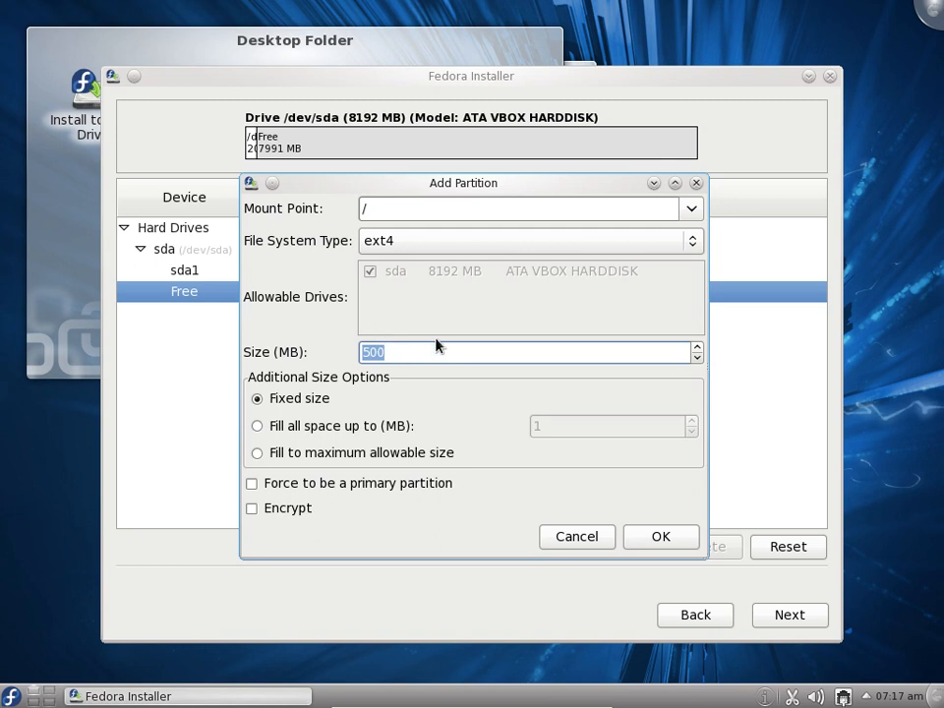
type("6000")
left_click(343, 487)
left_click(659, 536)
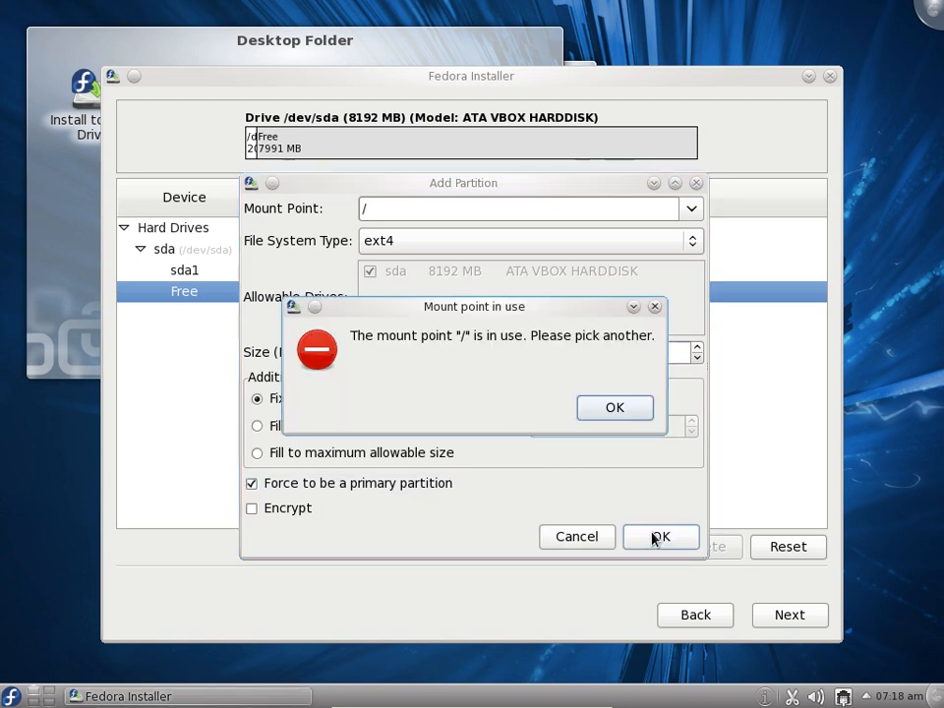
left_click(613, 411)
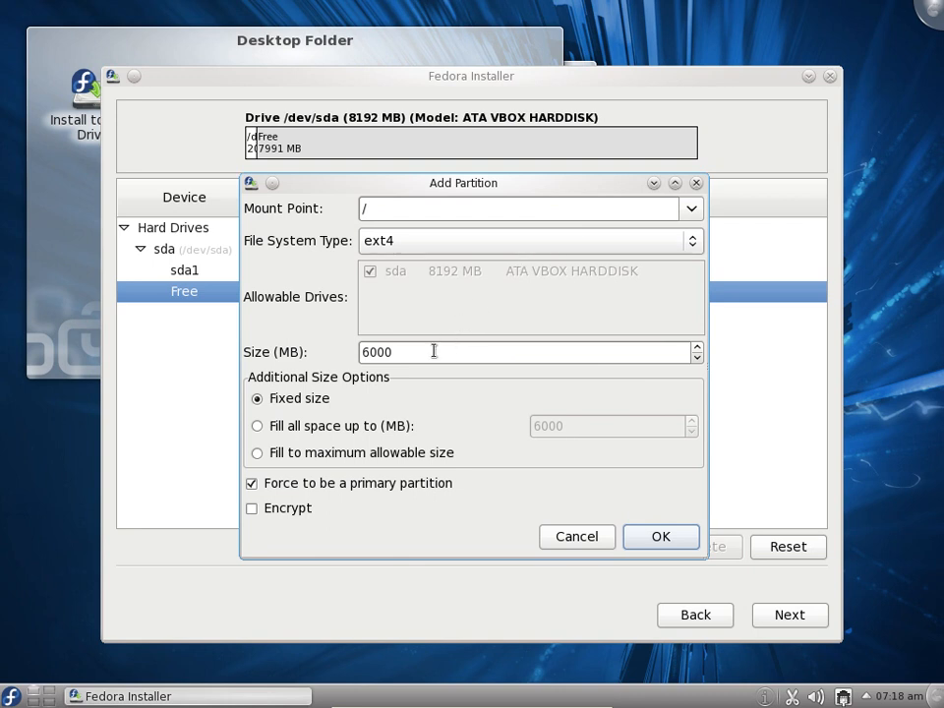
left_click_drag(518, 186, 567, 189)
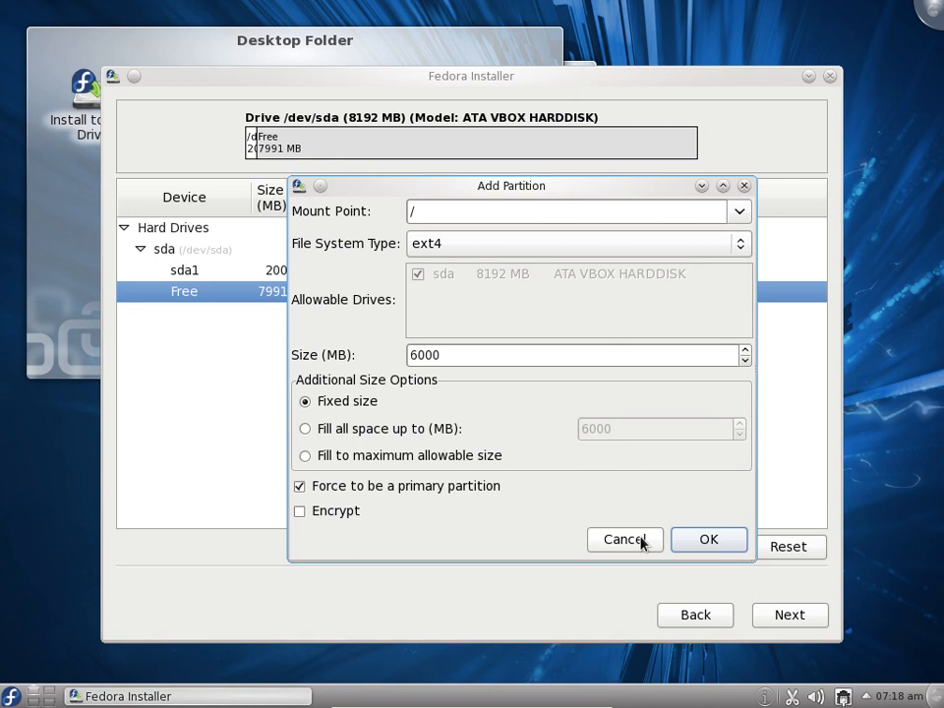
left_click(639, 540)
Change the mount point of the sda1 partition to /boot
left_click(272, 272)
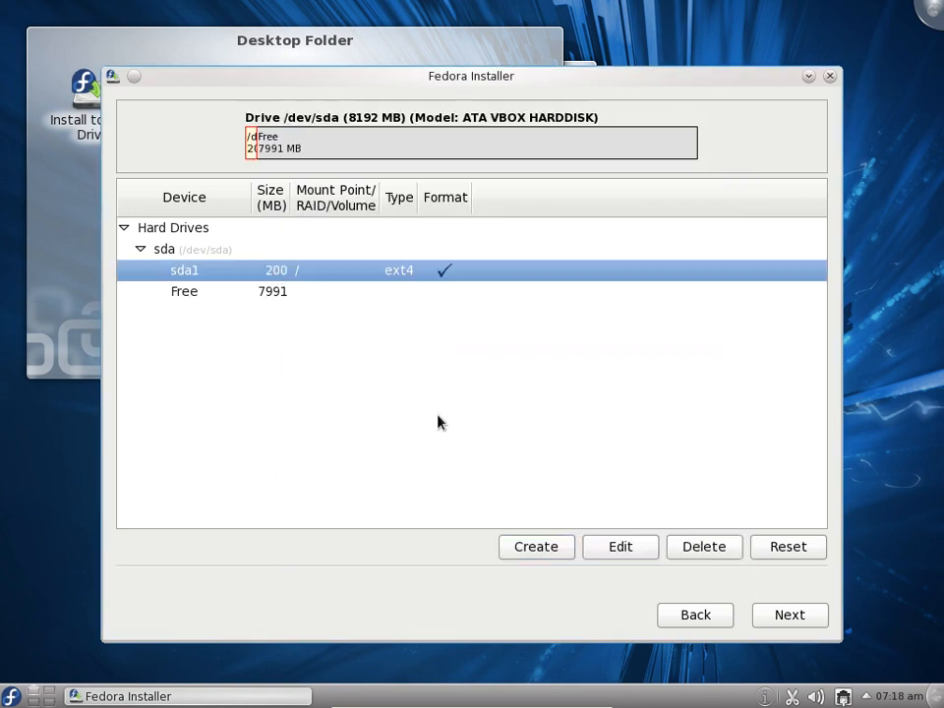
left_click(630, 551)
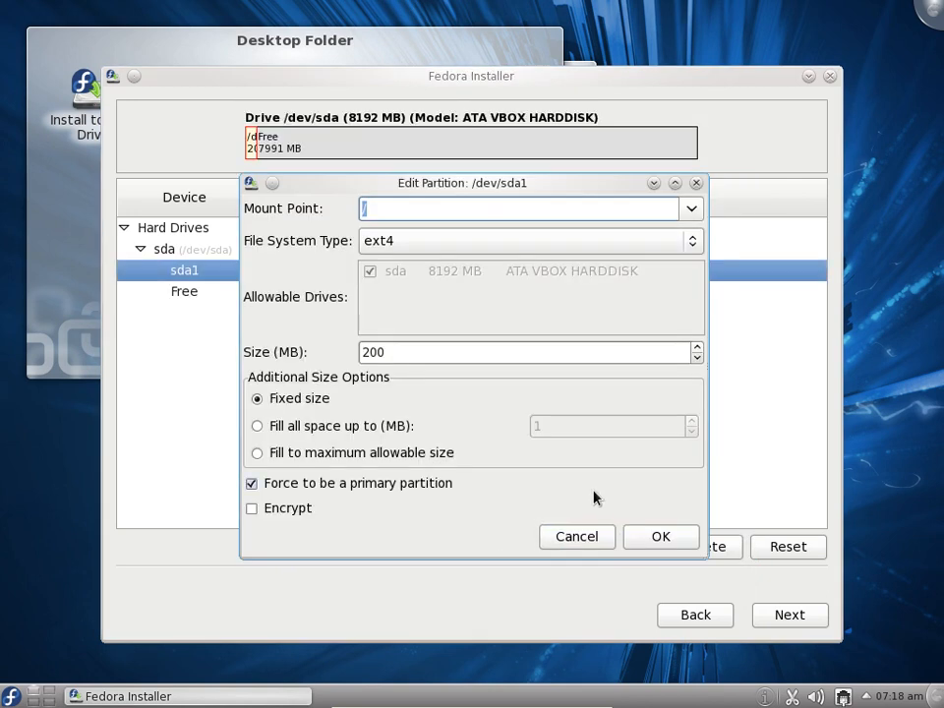
left_click(691, 210)
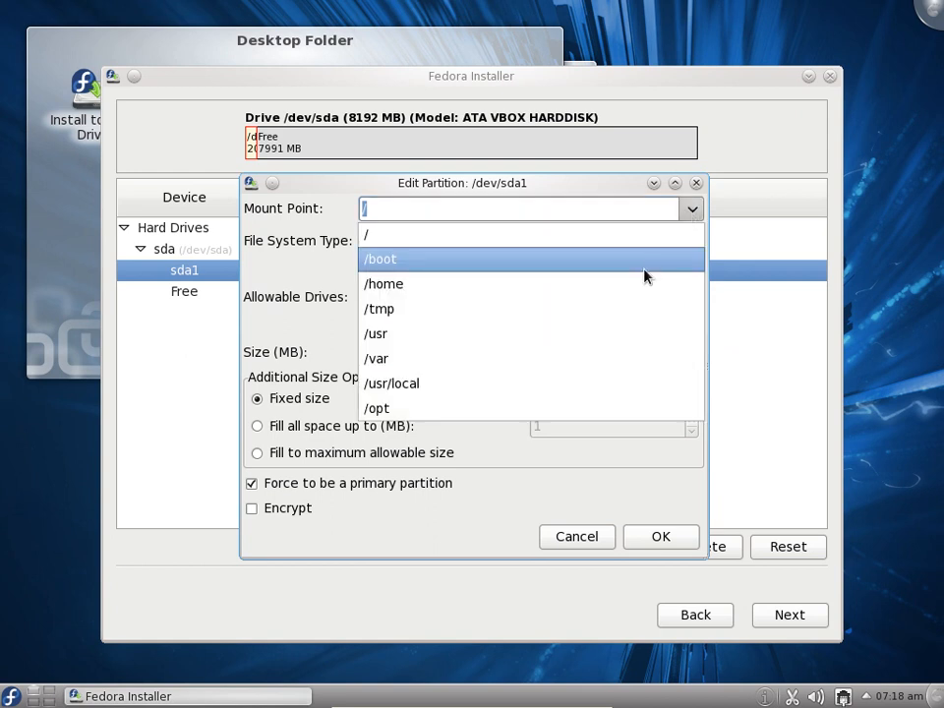
left_click(643, 269)
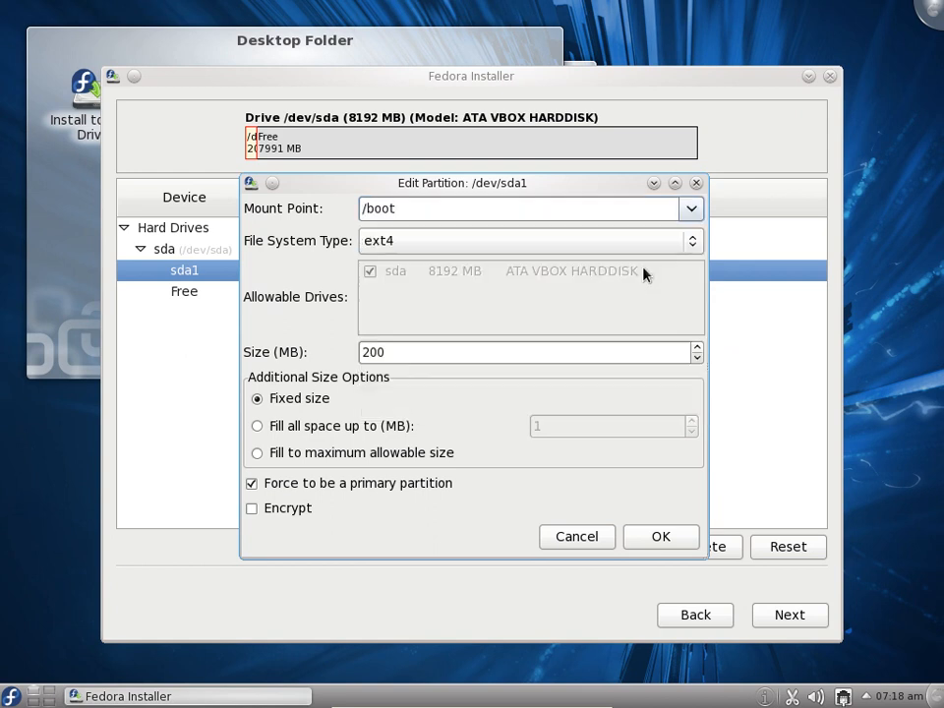
left_click(637, 538)
Create a standard ext4 partition in the free space with mount point /, fixed size 6000 MB, forced to be primary
left_click(274, 298)
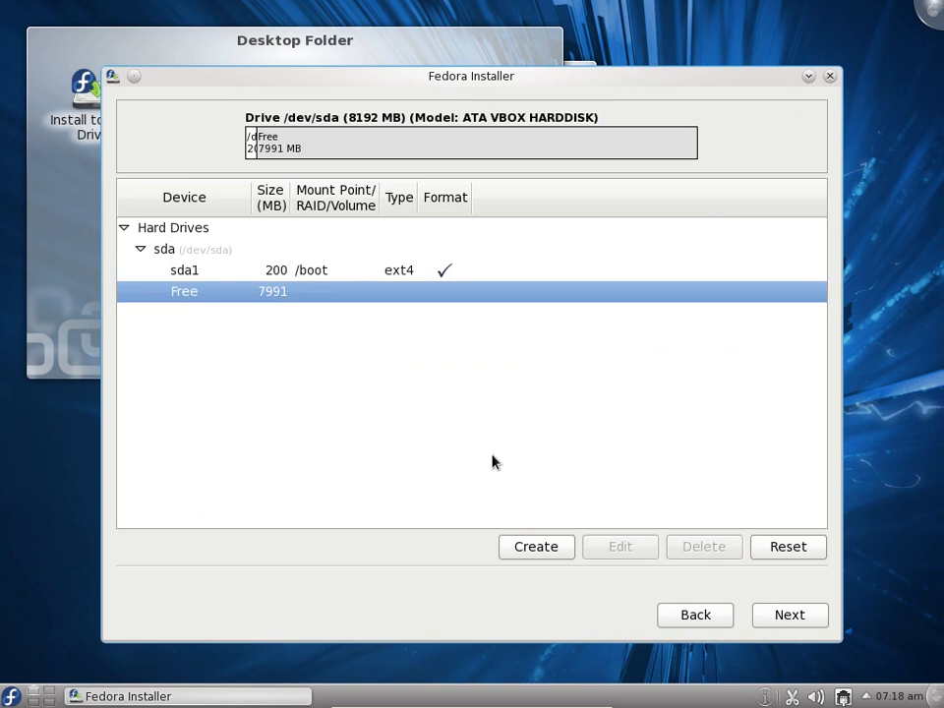
left_click(533, 548)
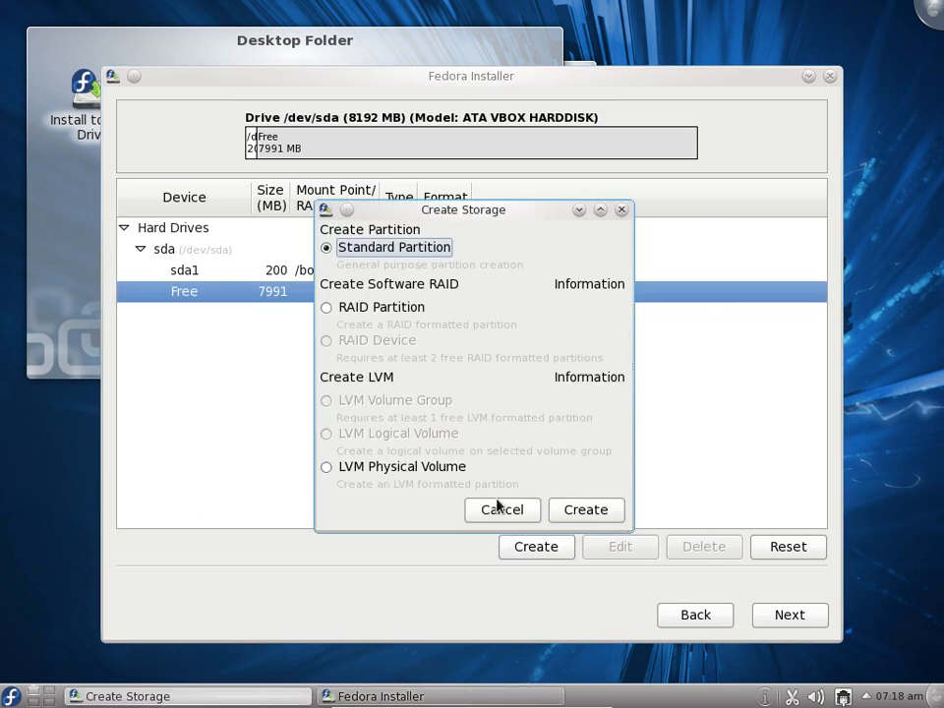
left_click(568, 510)
left_click(692, 208)
left_click(609, 236)
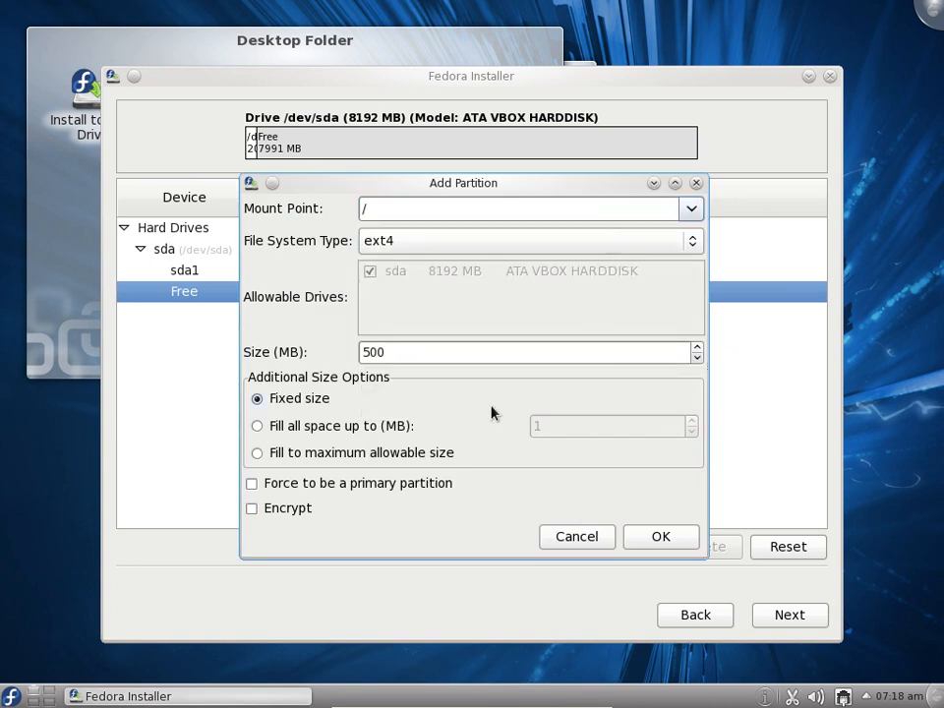
left_click_drag(430, 352, 299, 349)
type("6000")
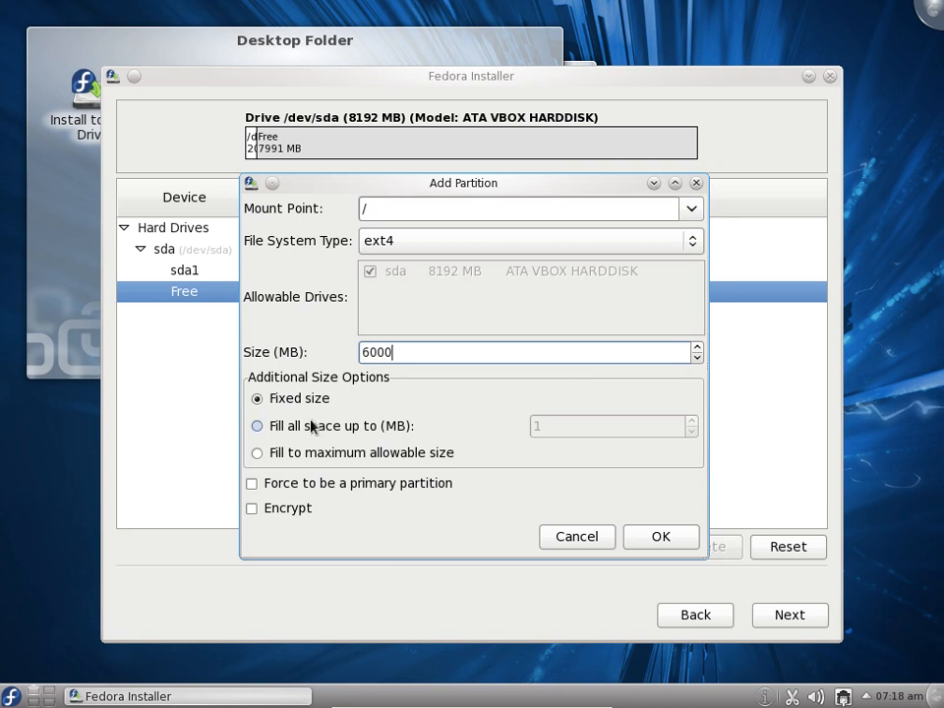
left_click(276, 487)
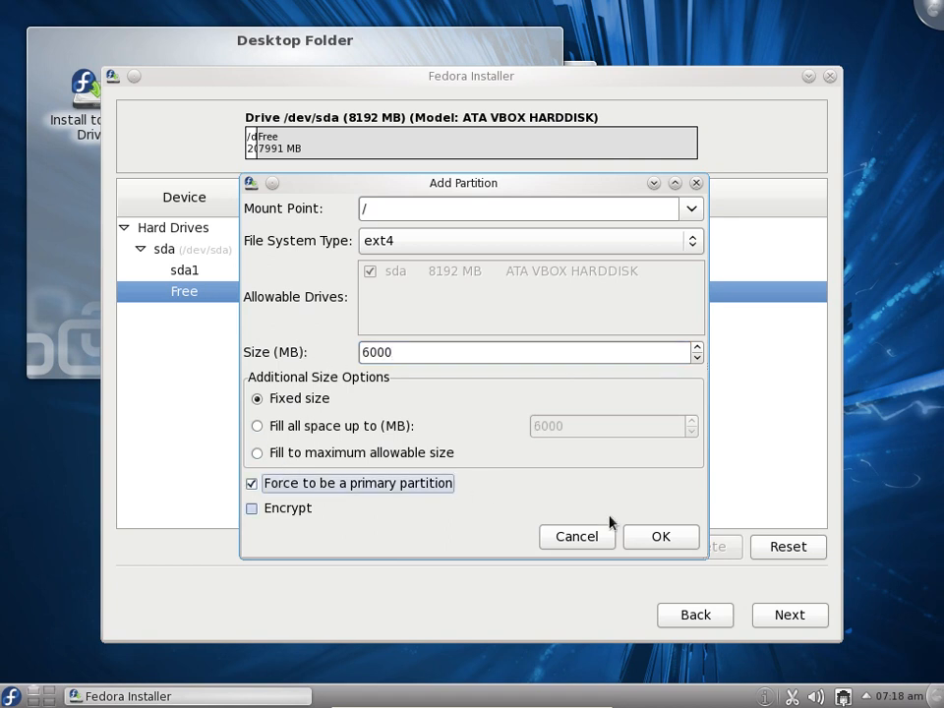
left_click(661, 537)
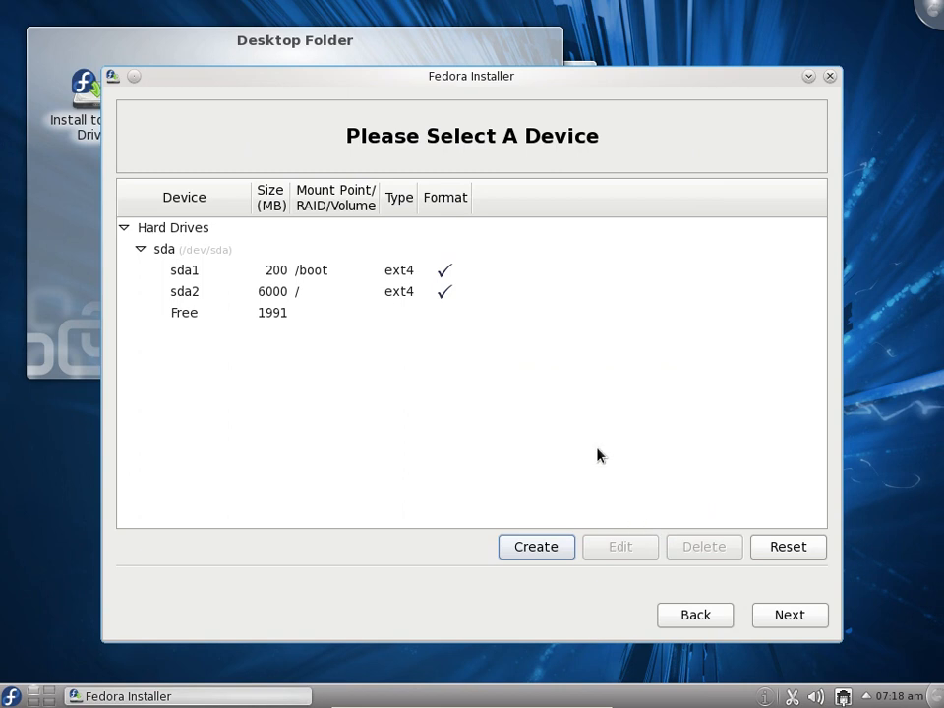
Create a standard swap partition of 1991 MB in the remaining free space on sda
left_click(280, 315)
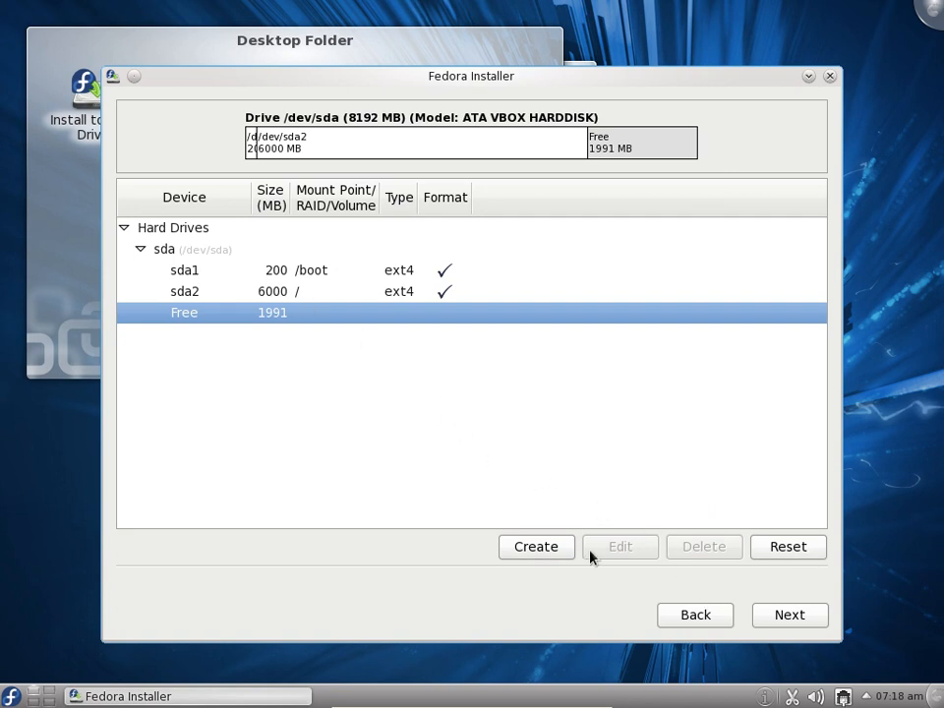
left_click(521, 552)
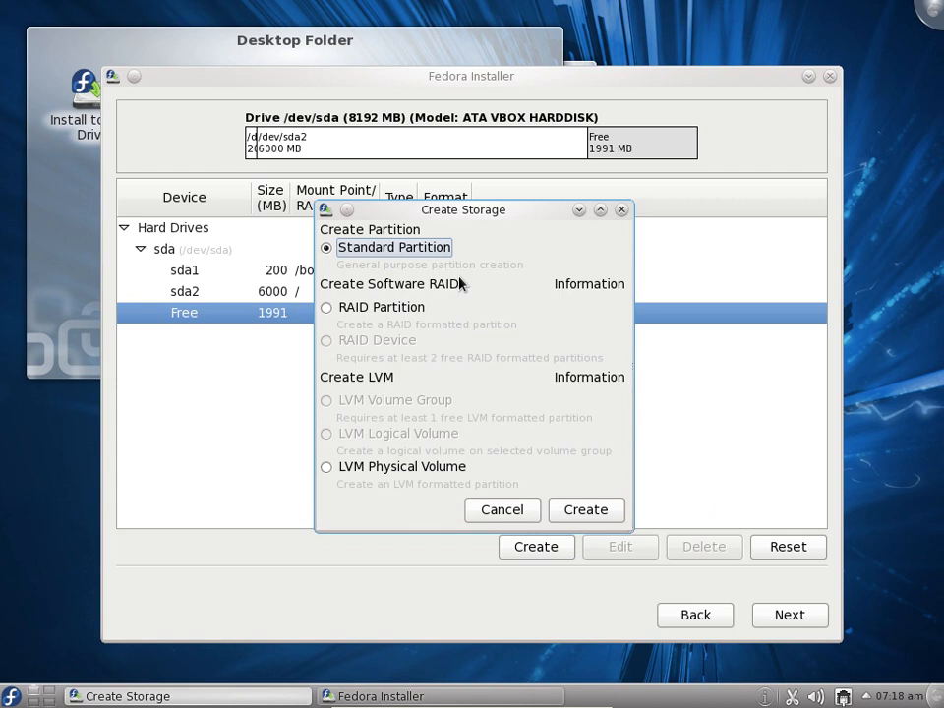
left_click(590, 511)
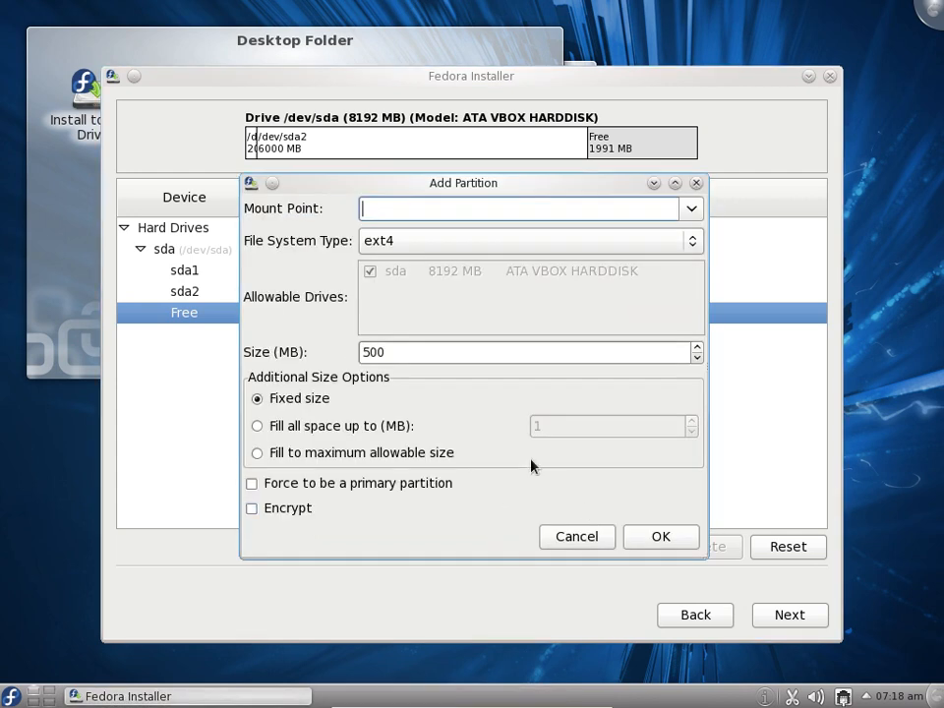
left_click(691, 209)
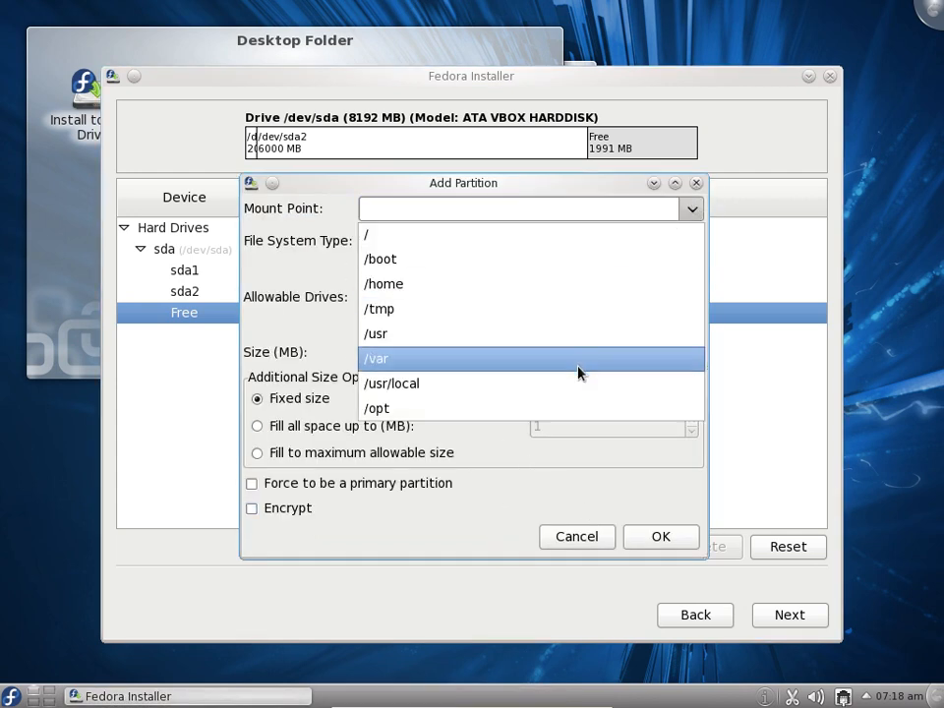
left_click(325, 326)
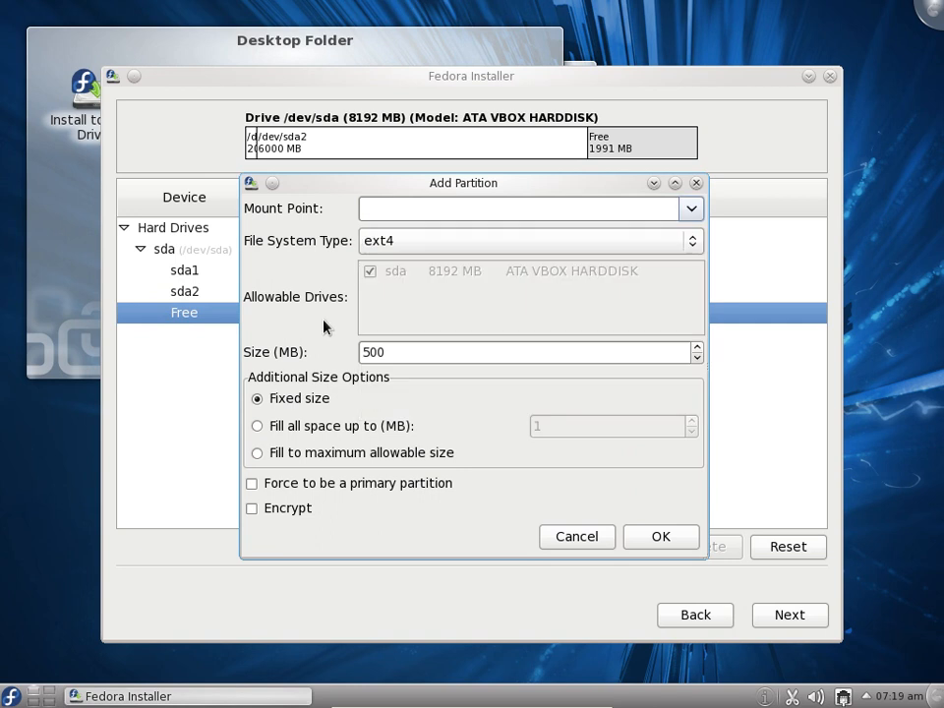
left_click(694, 242)
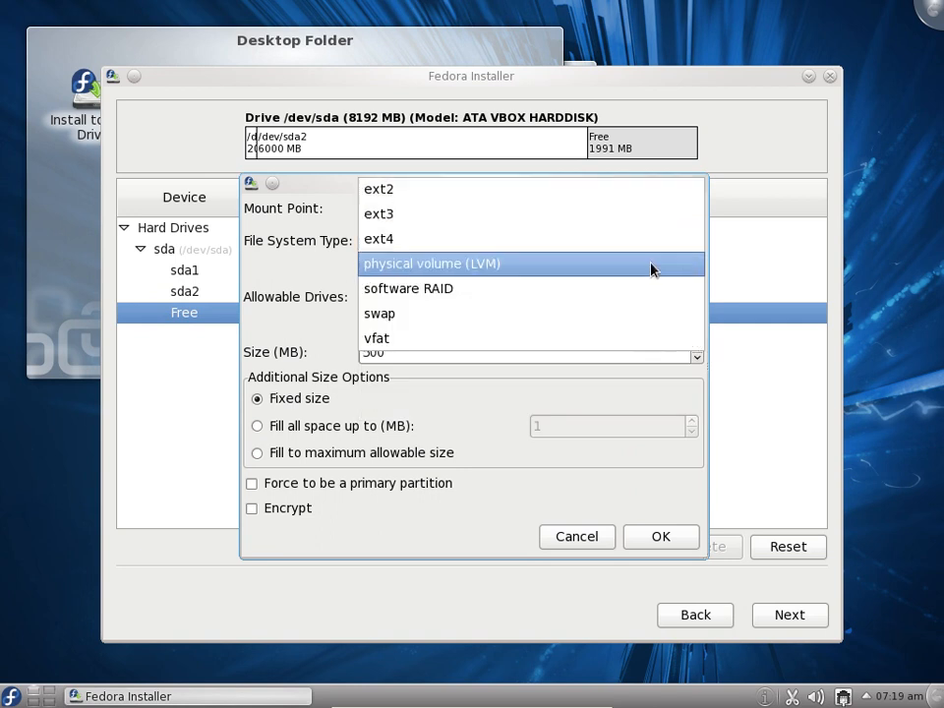
left_click(600, 326)
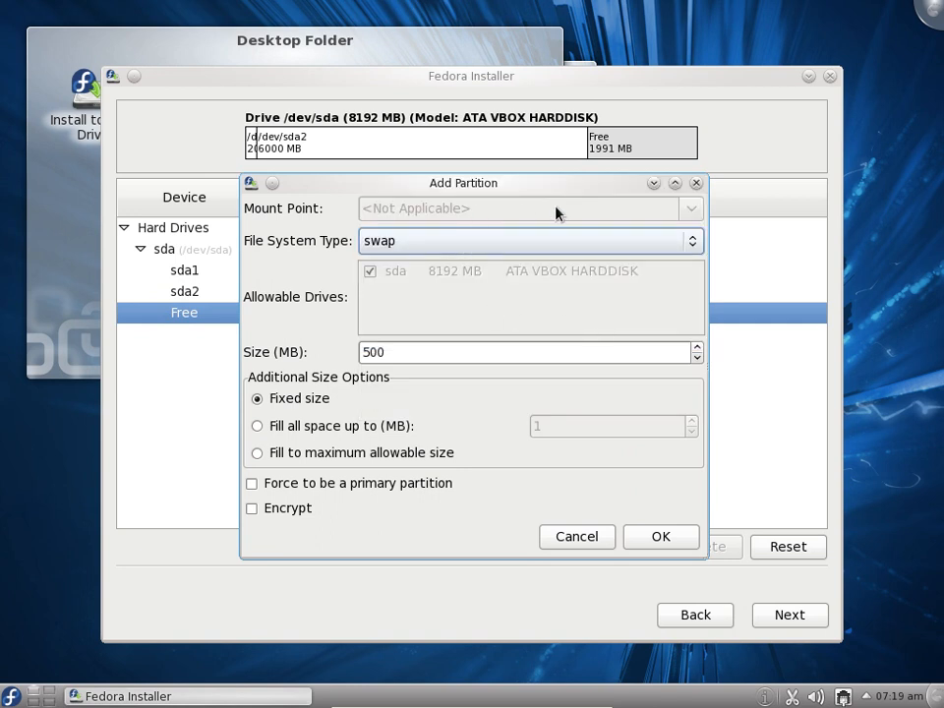
left_click_drag(394, 352, 360, 352)
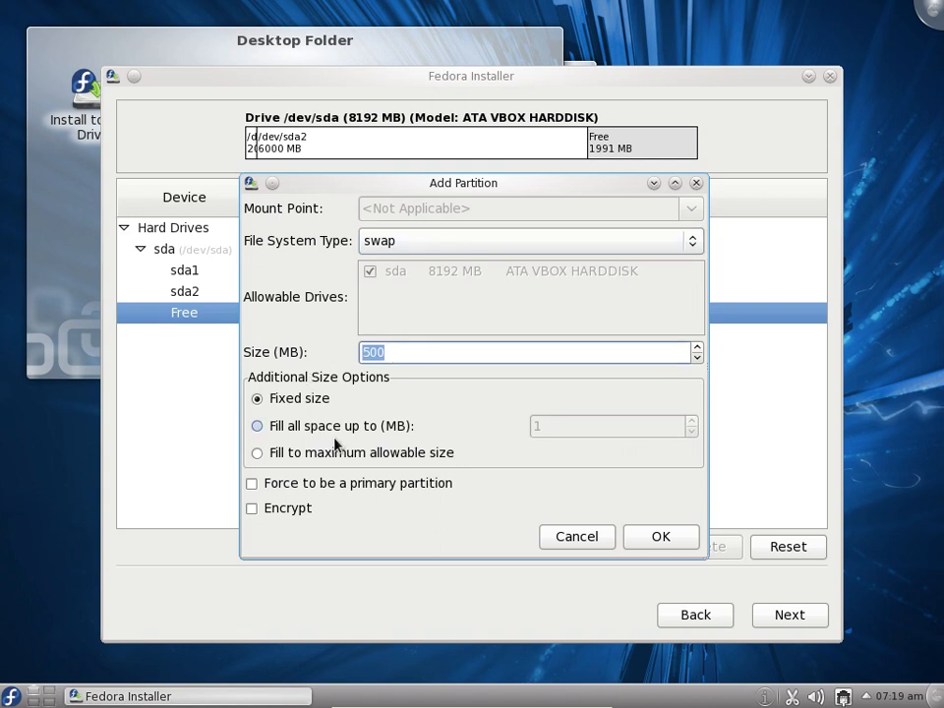
left_click_drag(411, 182, 459, 139)
type("1991")
left_click(714, 491)
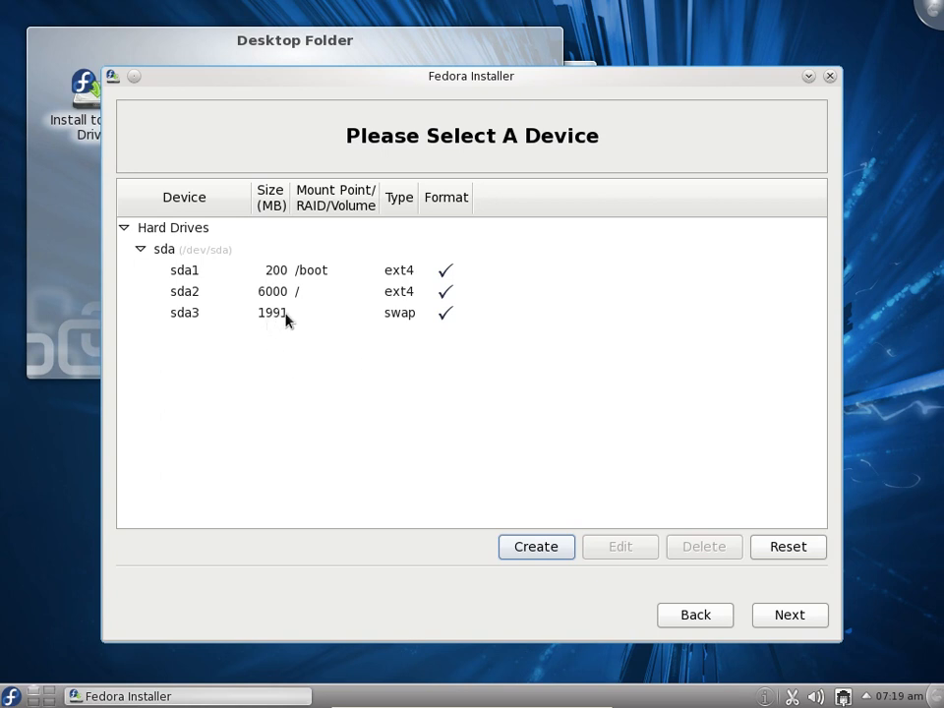
Accept the partition layout, agree to format /dev/sda, and write the changes to disk
left_click(799, 616)
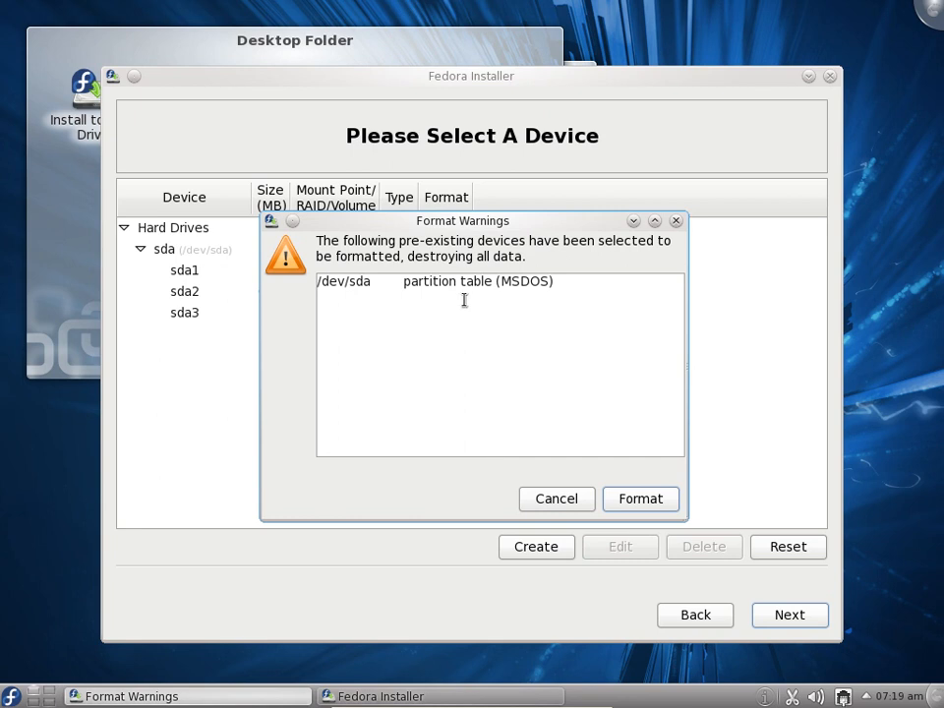
left_click_drag(487, 222, 472, 83)
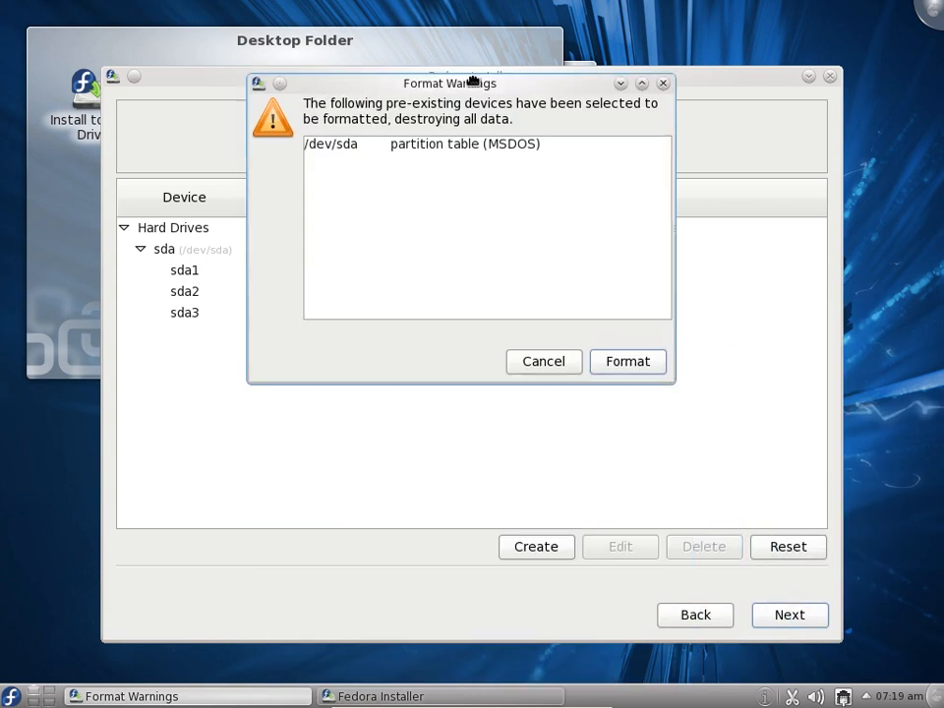
left_click(626, 363)
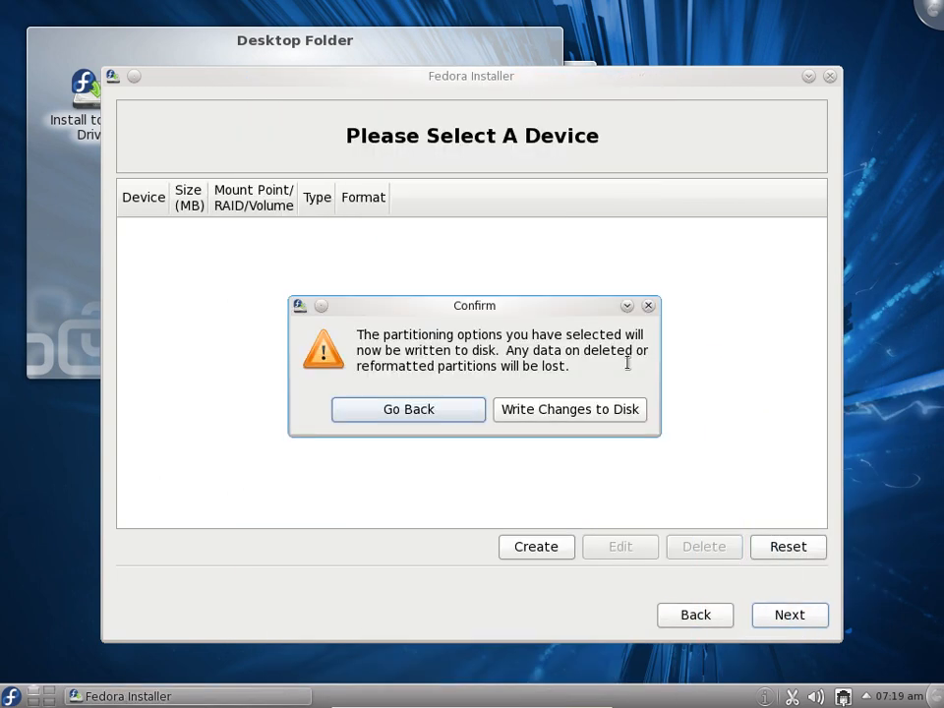
left_click(542, 417)
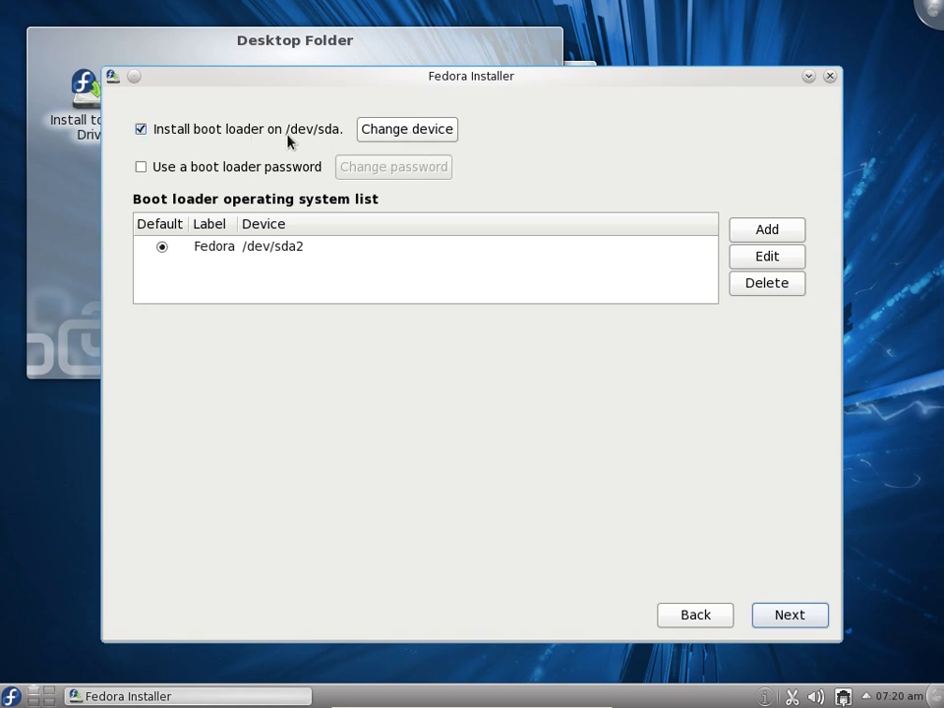
Enable a boot loader password, enter and confirm it, and select the Fedora entry in the operating system list
left_click(143, 168)
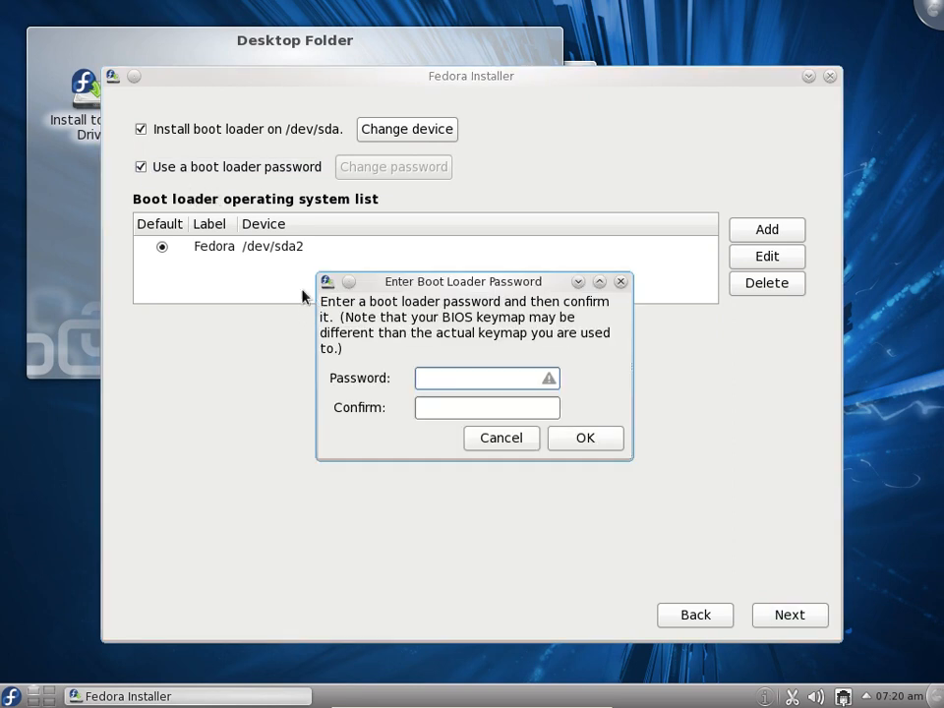
left_click_drag(387, 281, 386, 267)
left_click(436, 362)
type("••••••••••")
key("Tab")
type("•••••••••")
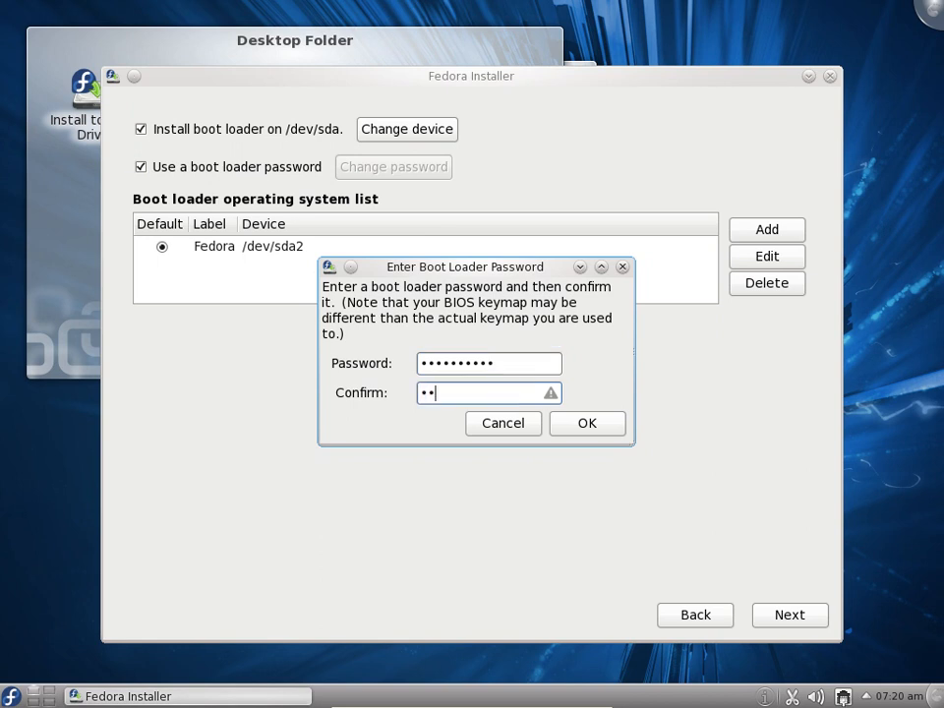
type("•")
left_click(577, 425)
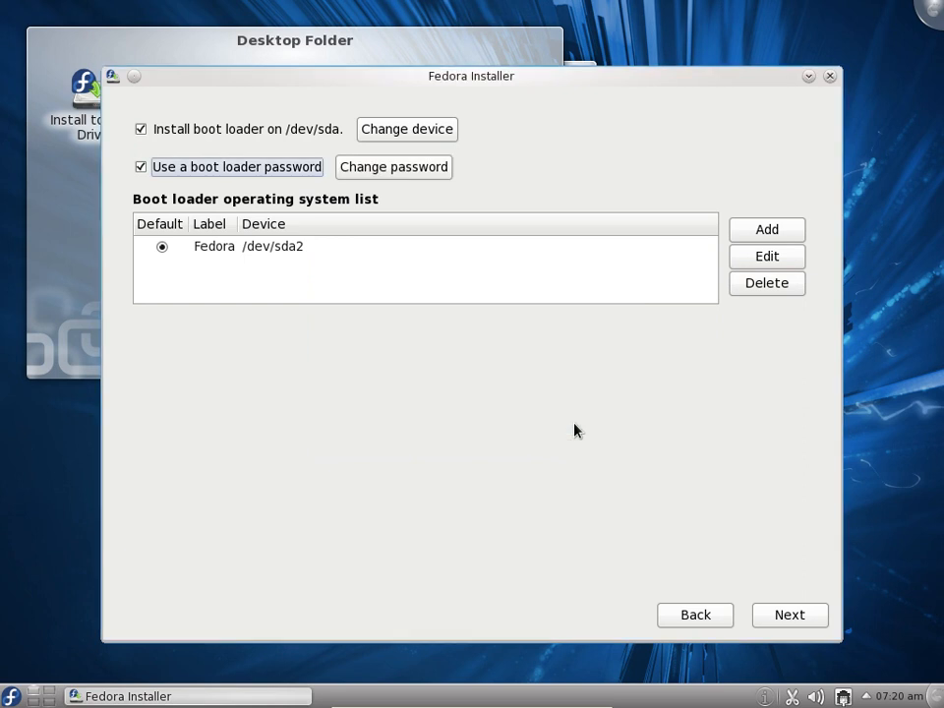
left_click(276, 252)
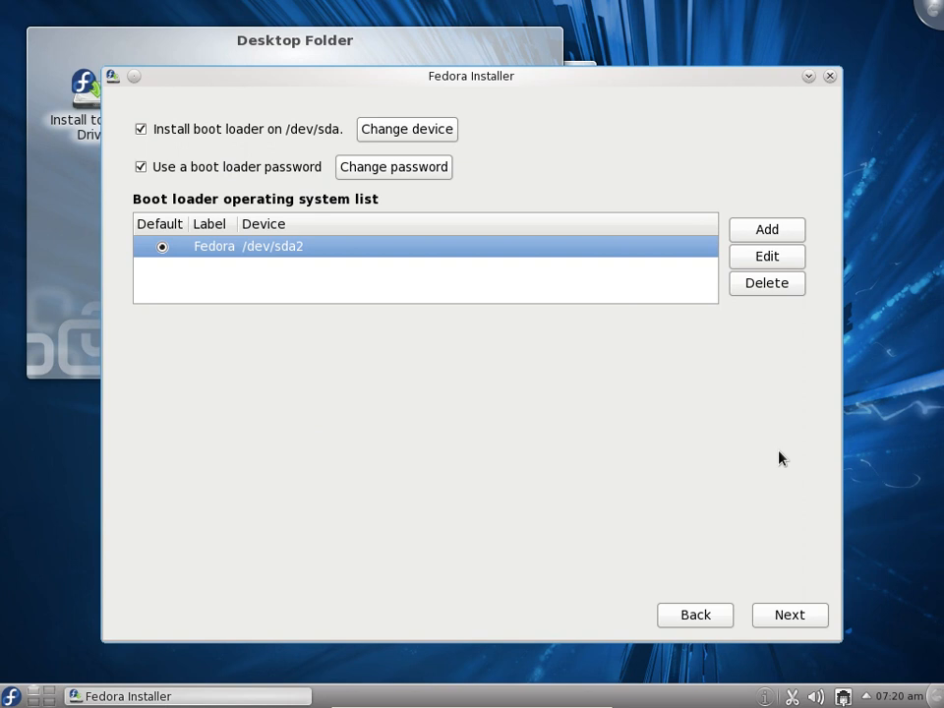
Accept the boot loader settings to start installing Fedora 14, and close the installer once the installation is complete
left_click(785, 617)
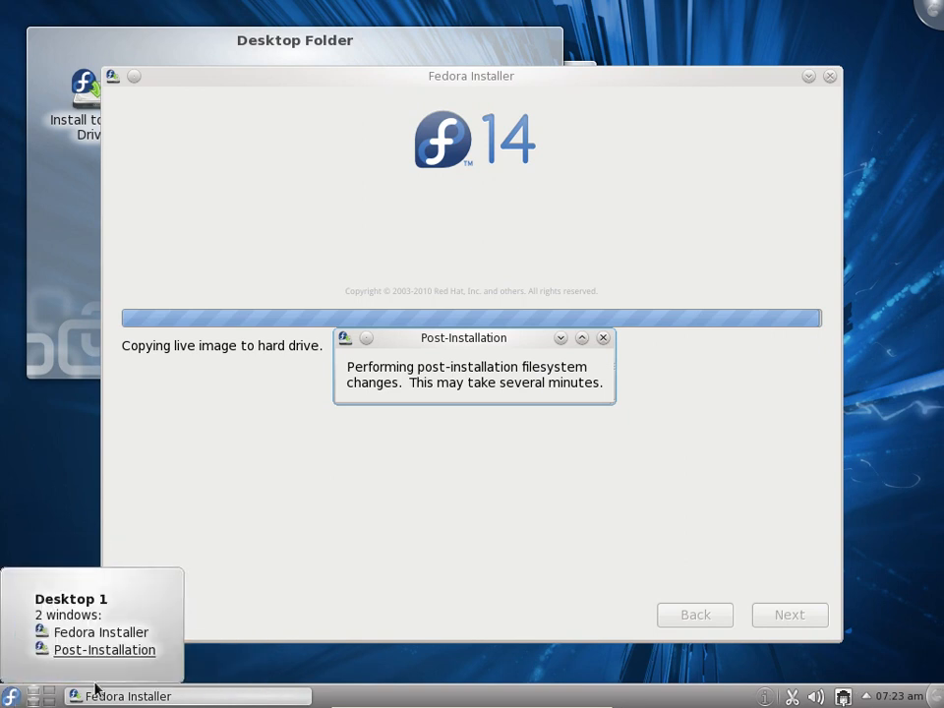
left_click(190, 696)
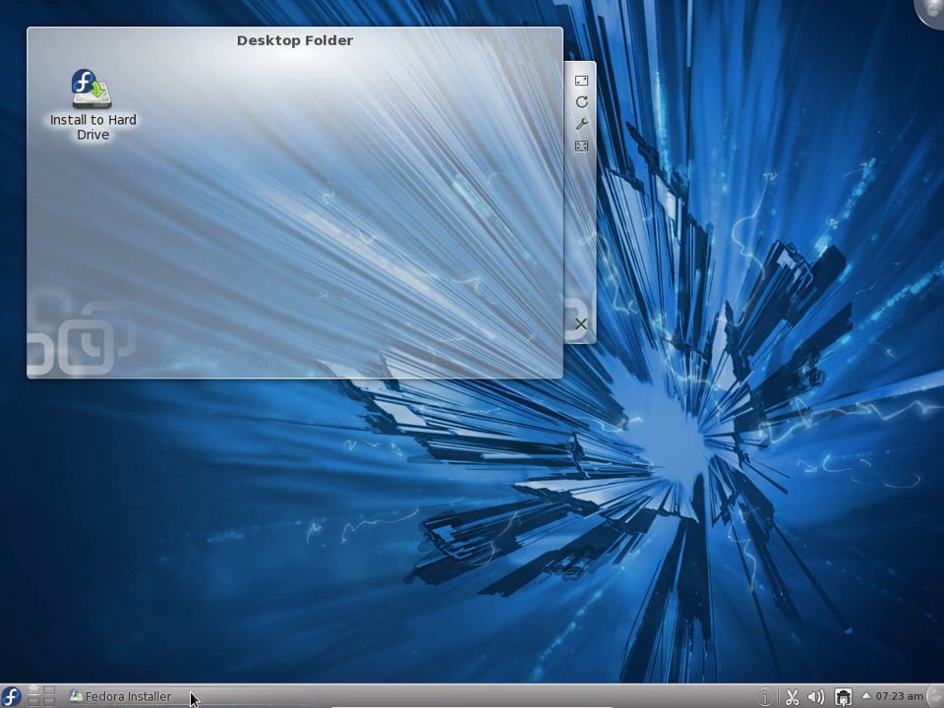
left_click(191, 695)
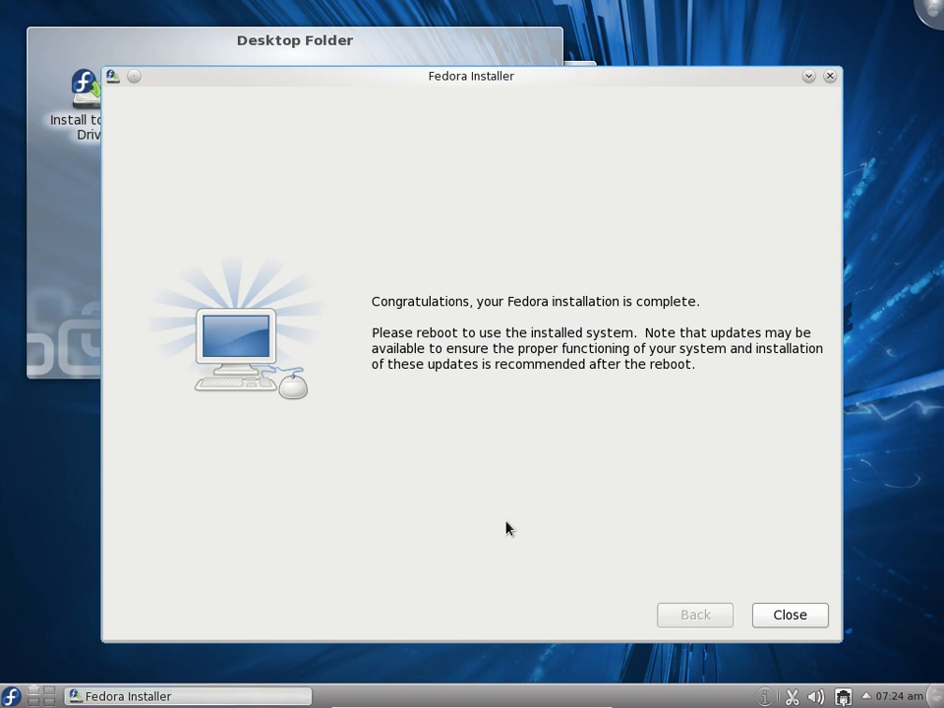
left_click(790, 616)
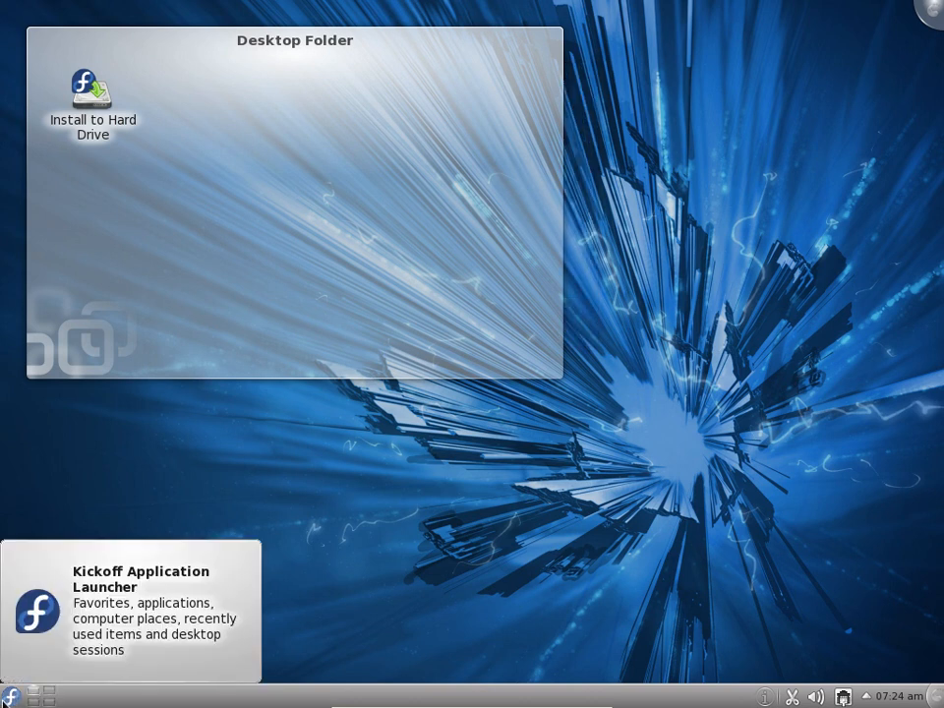
Try to turn off the computer from the Fedora live desktop
left_click(12, 701)
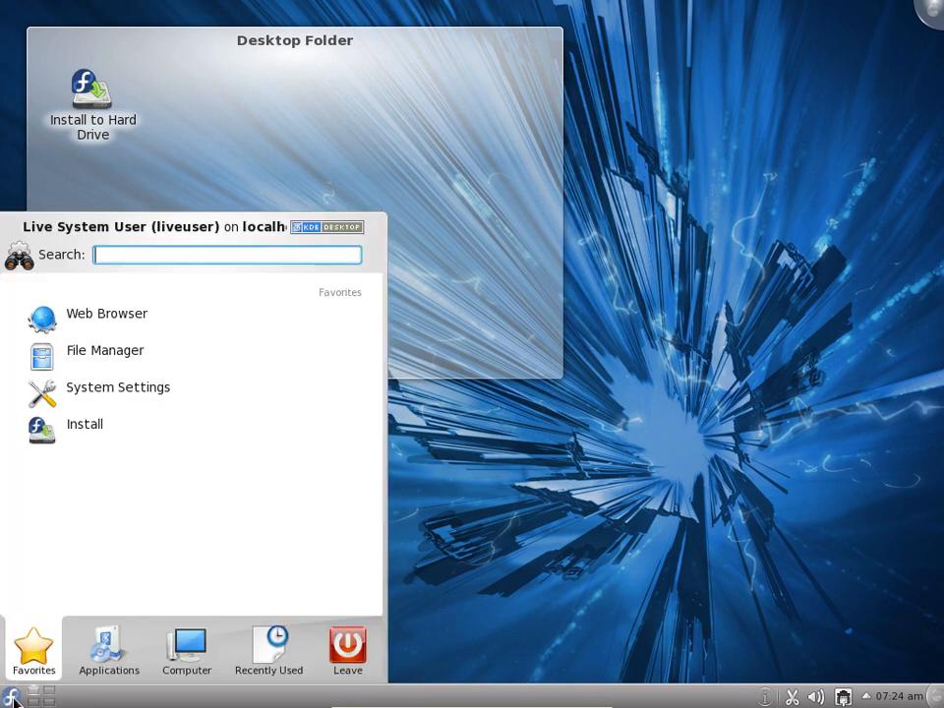
mouse_move(346, 649)
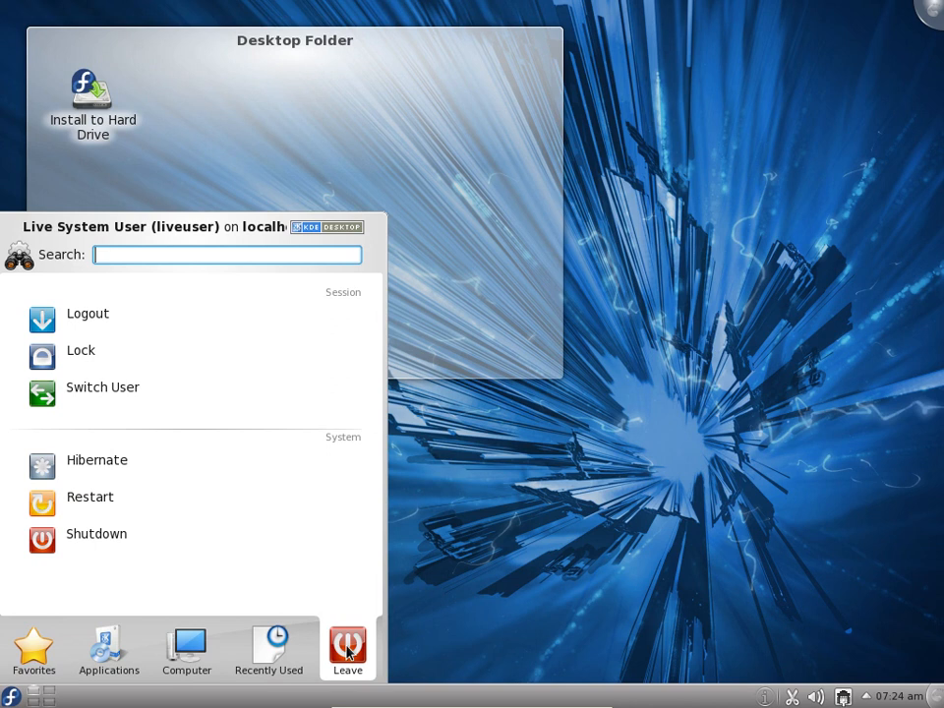
left_click(100, 549)
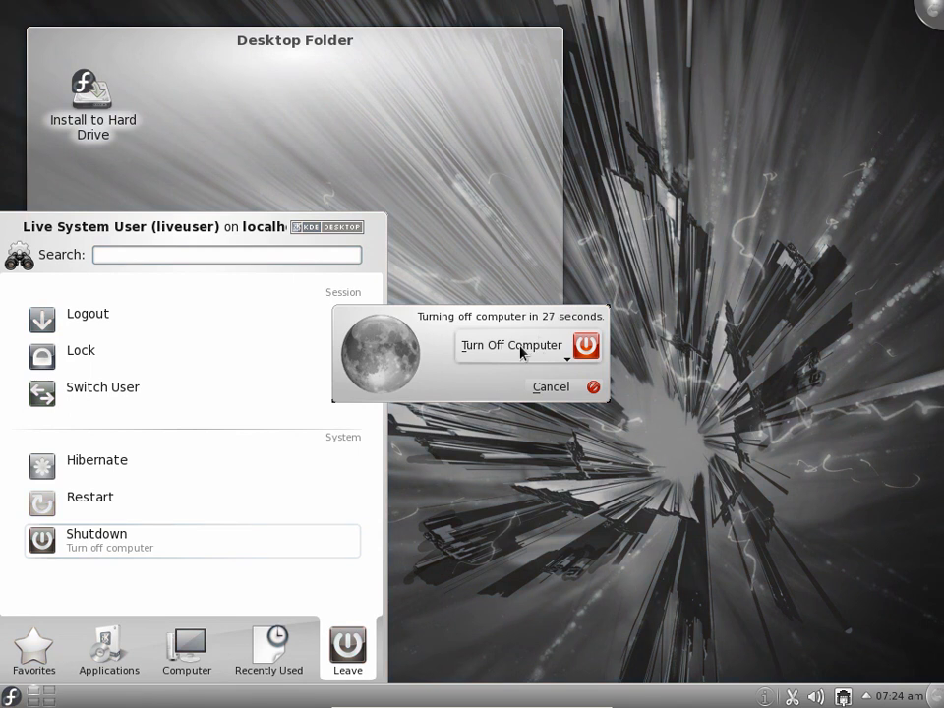
left_click(559, 352)
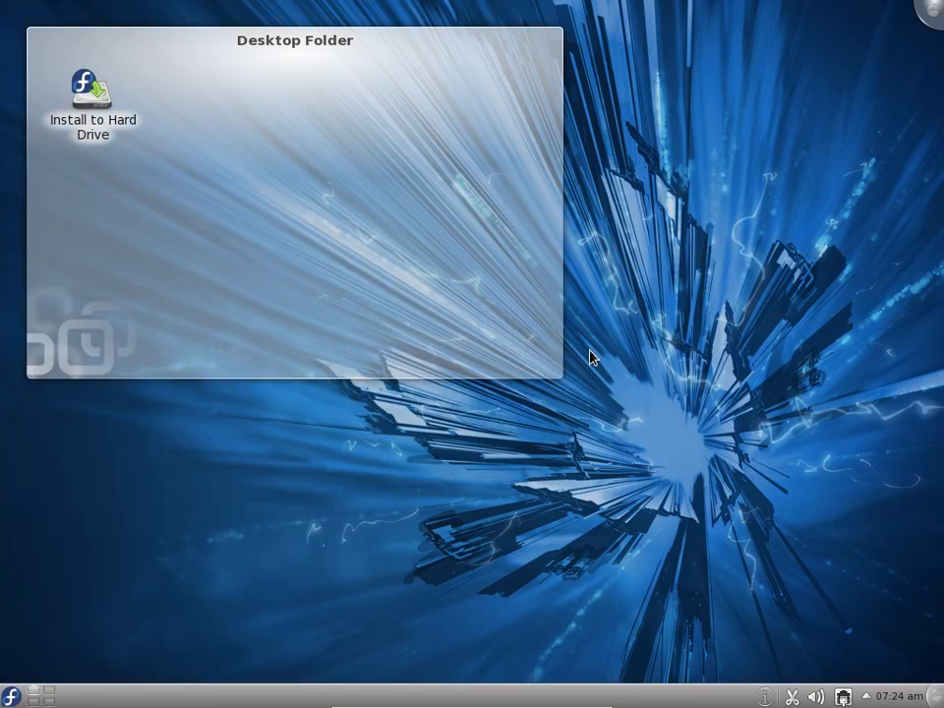
Shut down the Fedora live session and confirm turning off the virtual computer
left_click(12, 694)
left_click(289, 649)
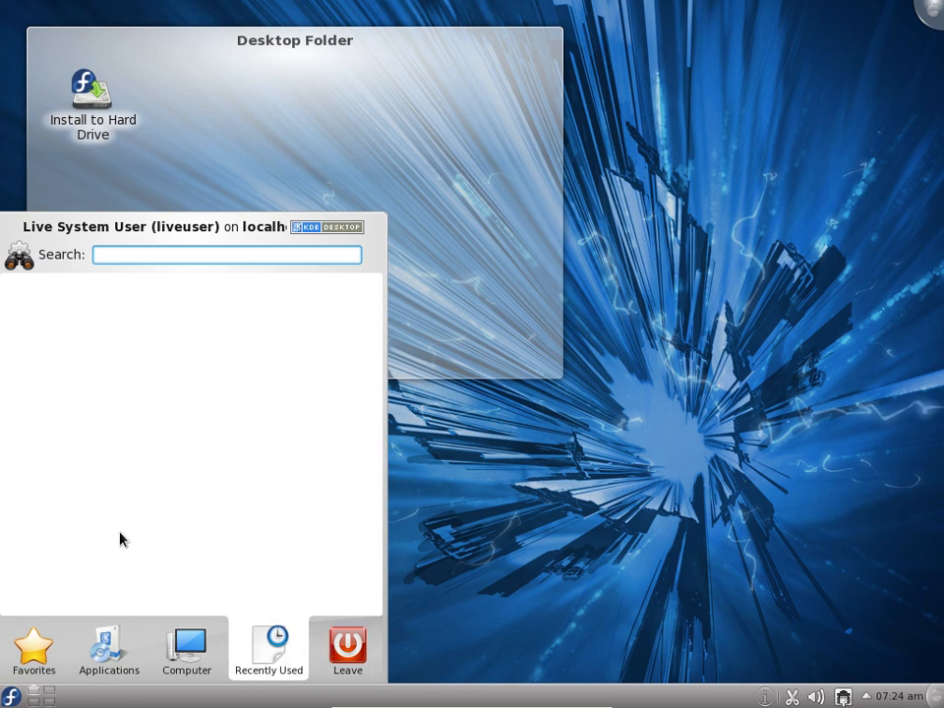
mouse_move(347, 648)
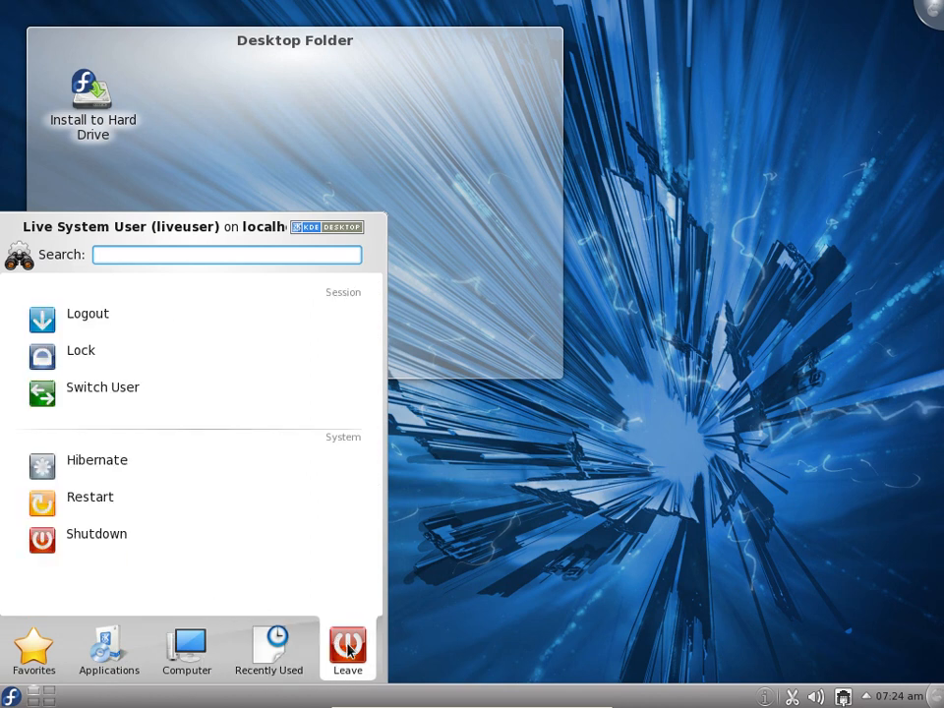
left_click(131, 544)
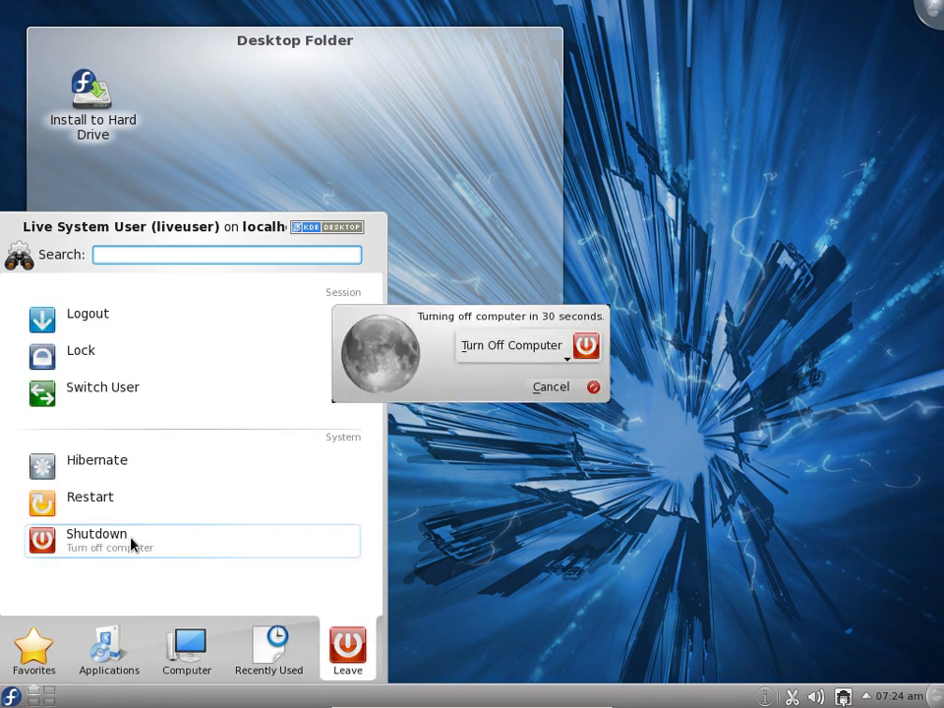
left_click(582, 350)
mouse_move(514, 327)
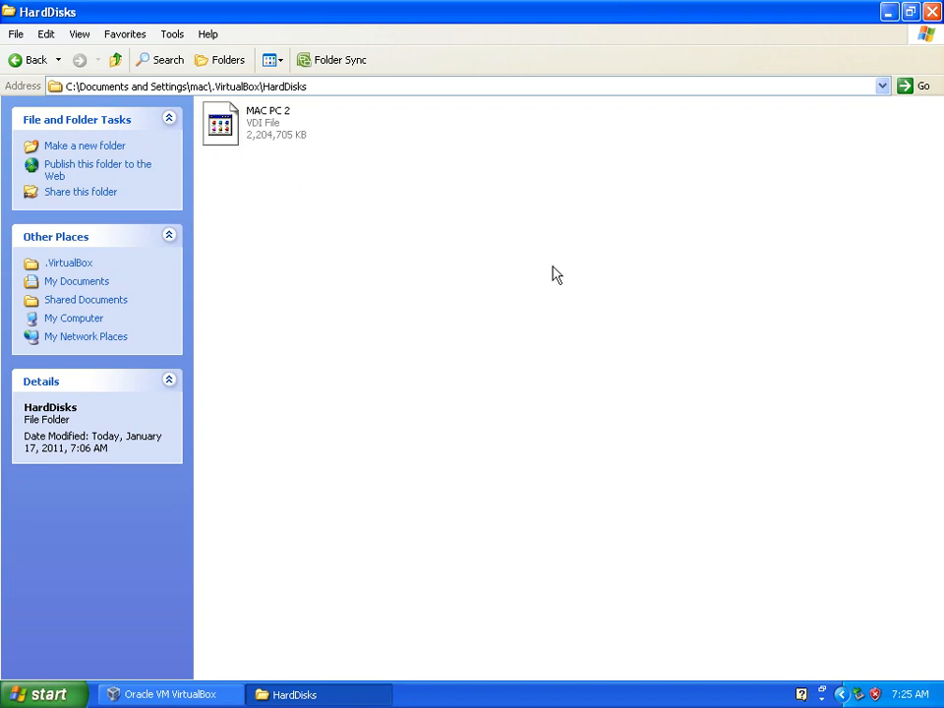
Switch to Oracle VM VirtualBox, start the MAC PC 2 machine, and leave full-screen mode
left_click(197, 694)
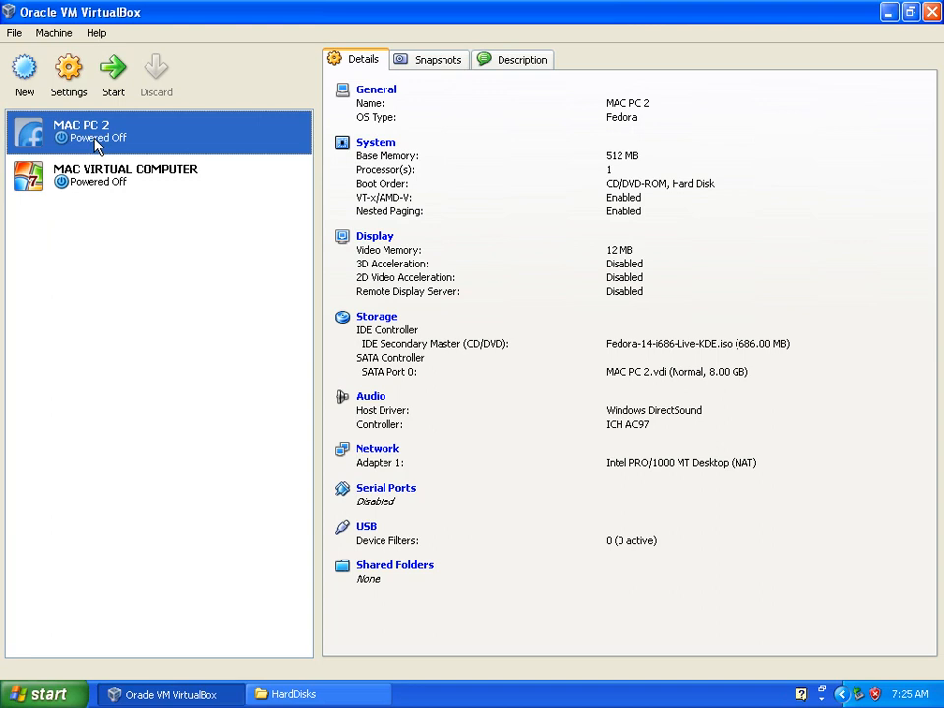
left_click(114, 86)
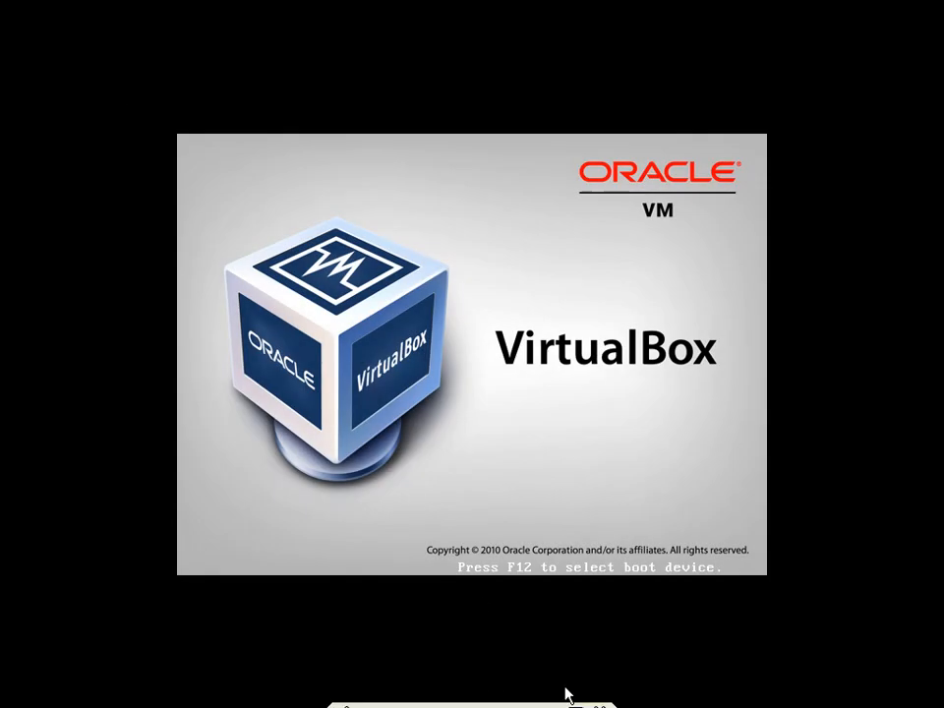
left_click(582, 696)
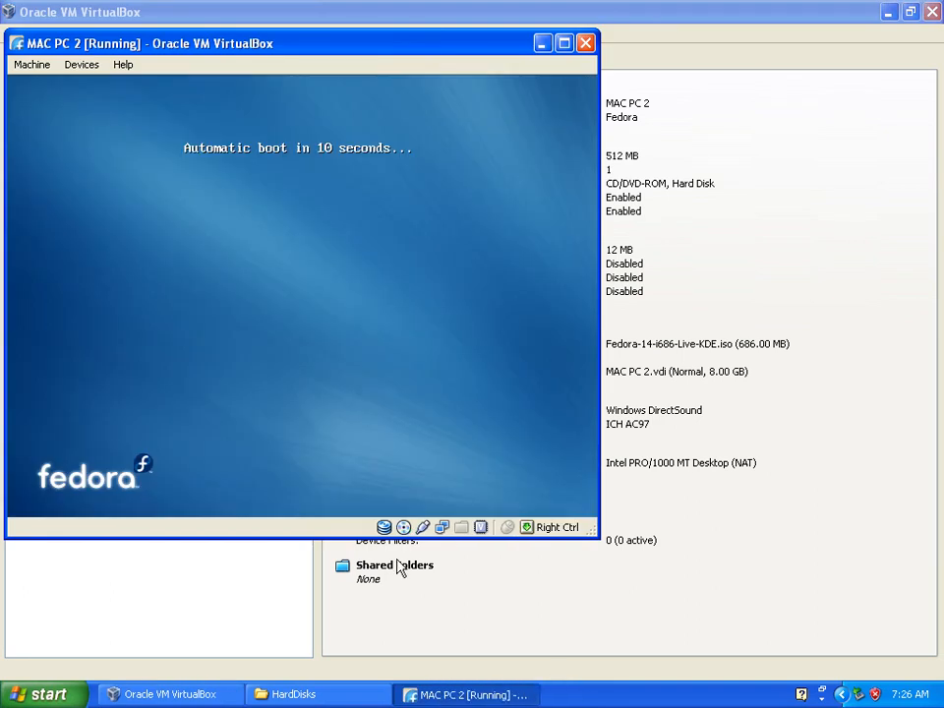
Return to the virtual machine list and start MAC VIRTUAL COMPUTER alongside MAC PC 2
left_click(482, 632)
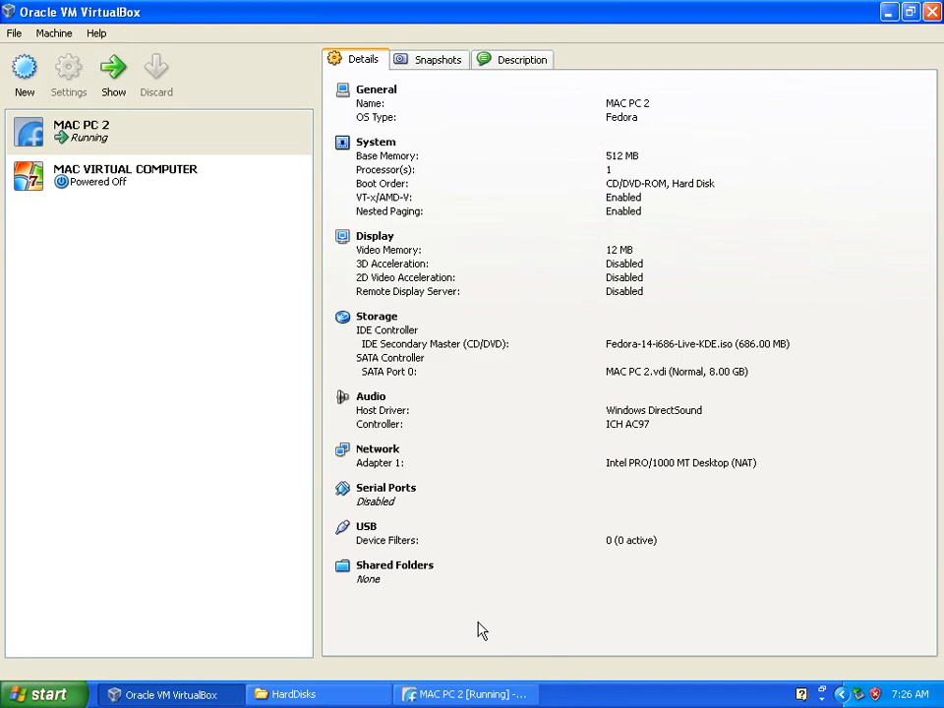
left_click(98, 187)
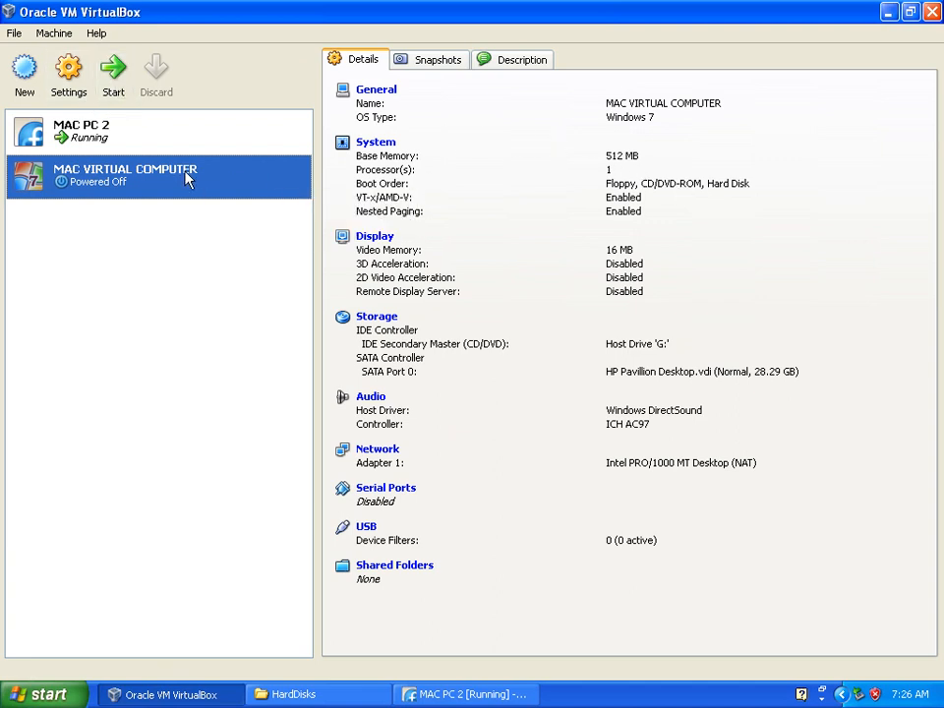
left_click(115, 85)
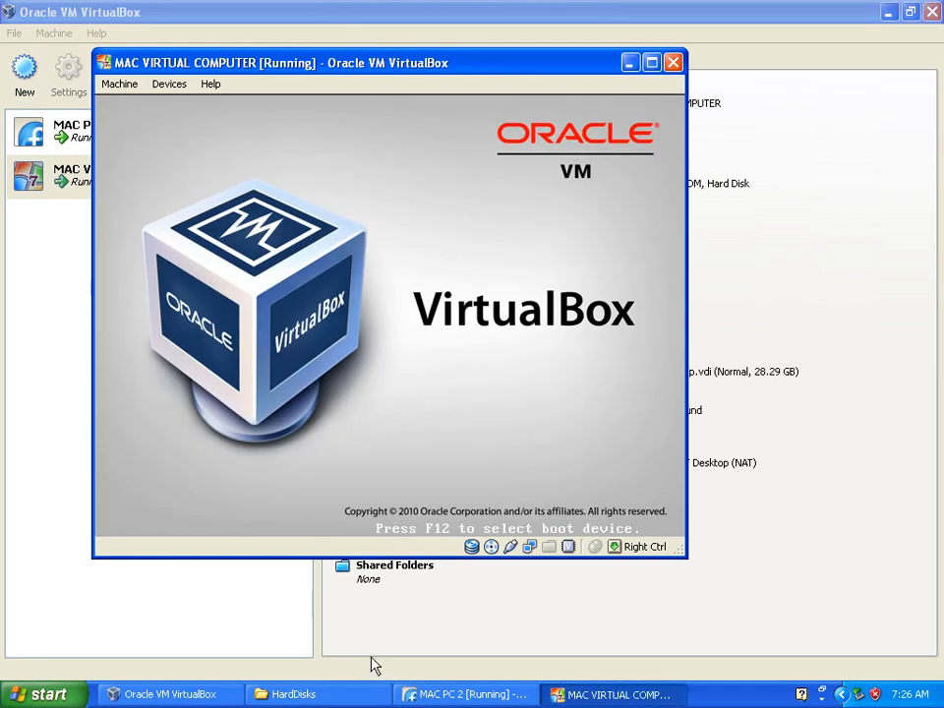
Bring the two running virtual machine windows forward in turn and reposition them so both can be seen
left_click(435, 694)
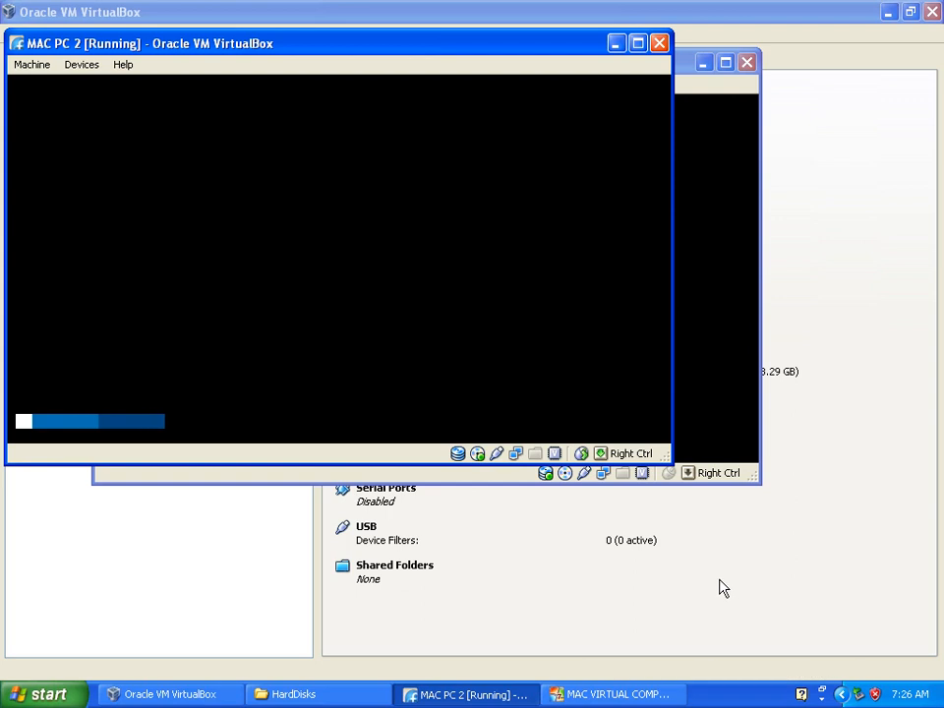
left_click_drag(85, 45, 226, 157)
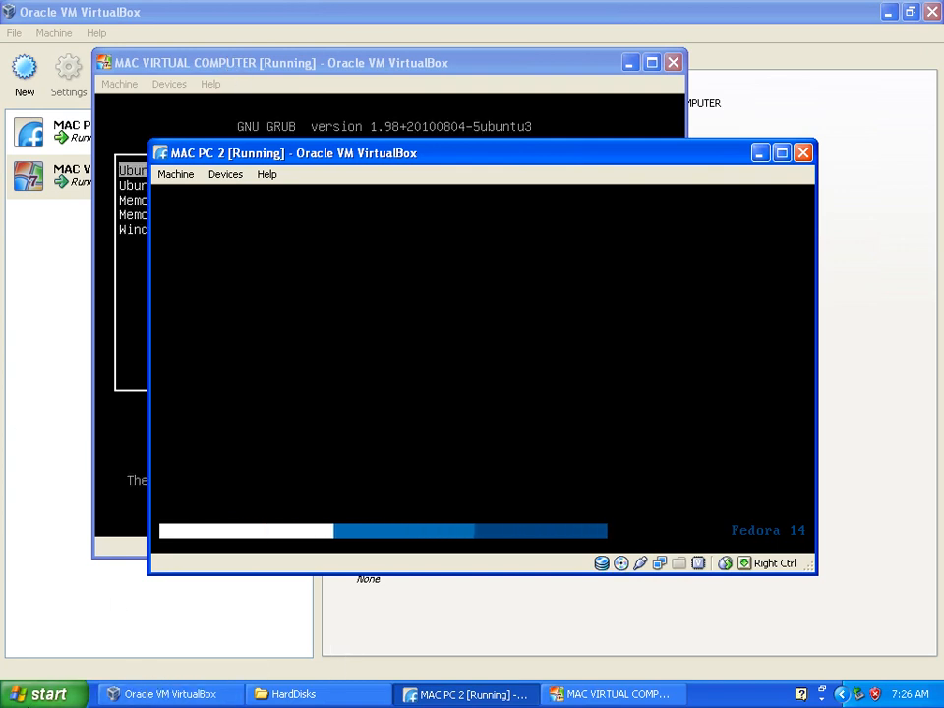
left_click(37, 694)
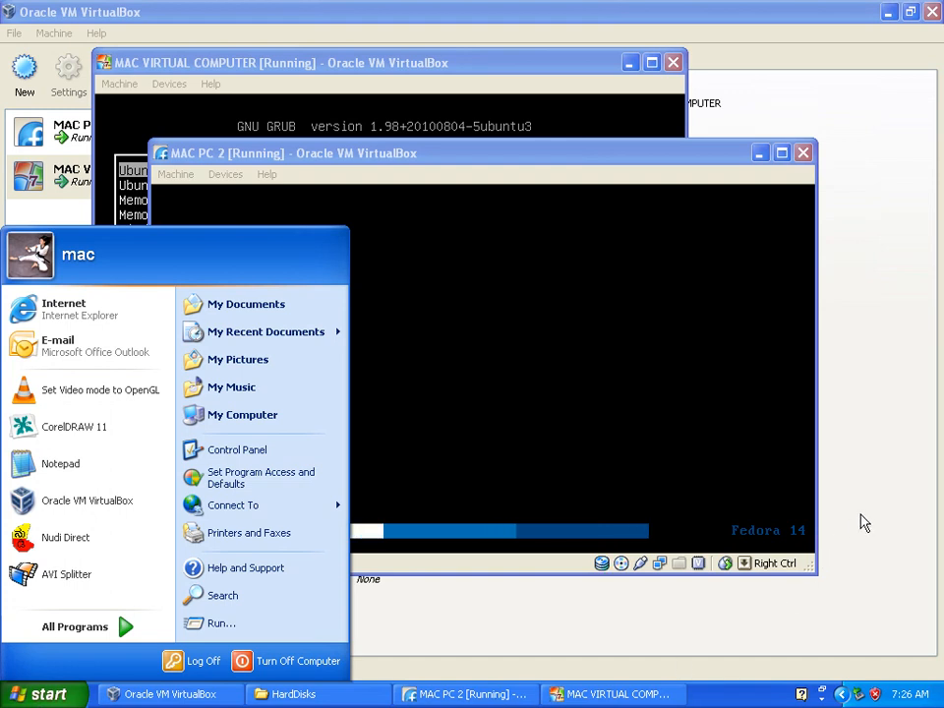
left_click(584, 622)
left_click(463, 695)
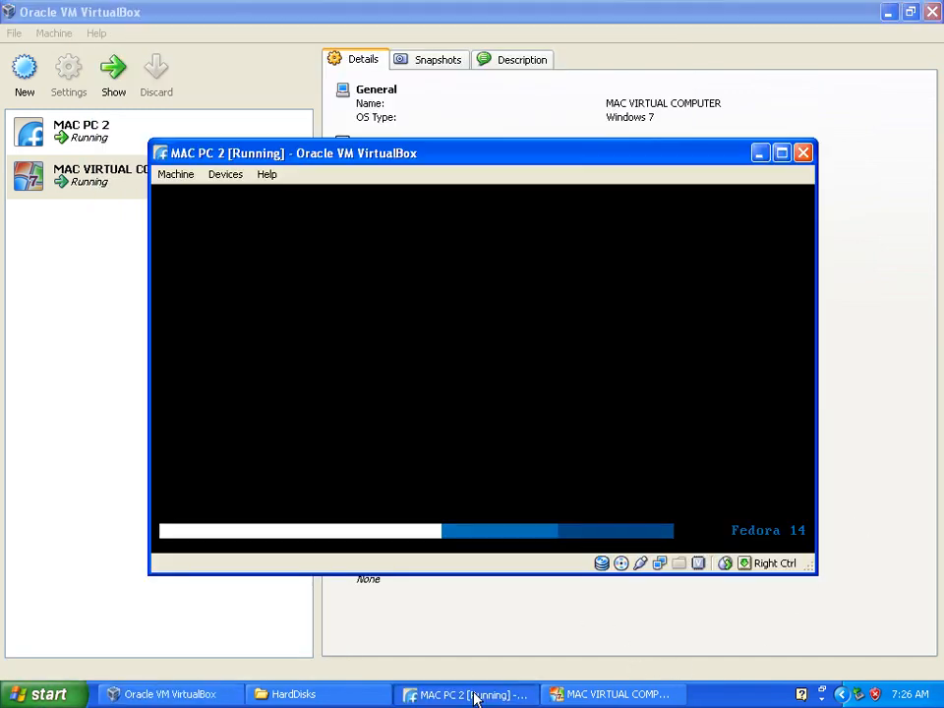
left_click(578, 694)
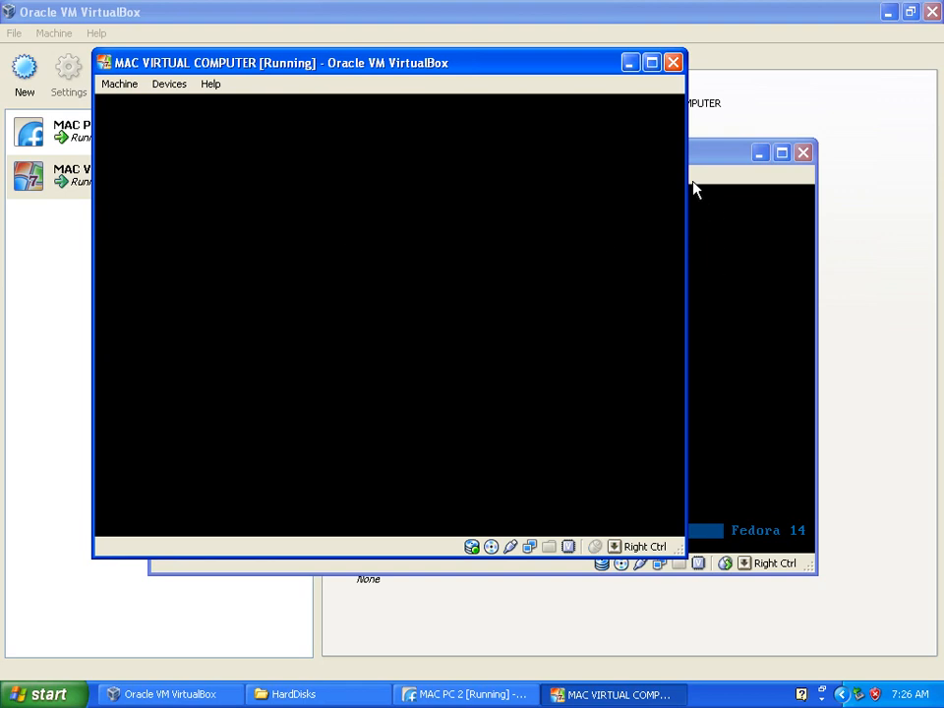
left_click_drag(703, 160, 764, 190)
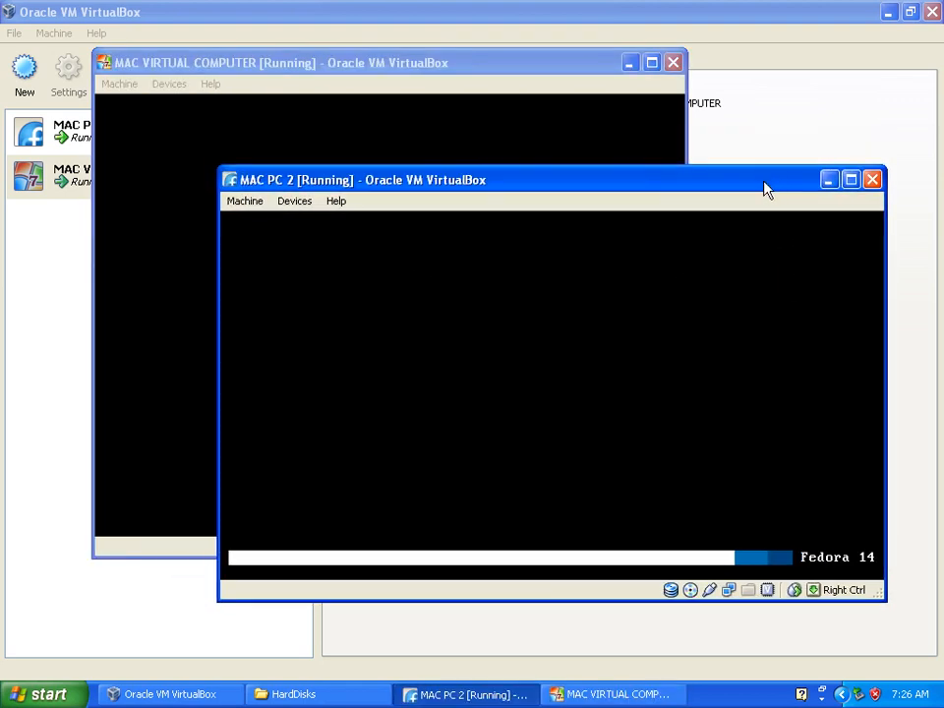
left_click_drag(239, 75, 179, 70)
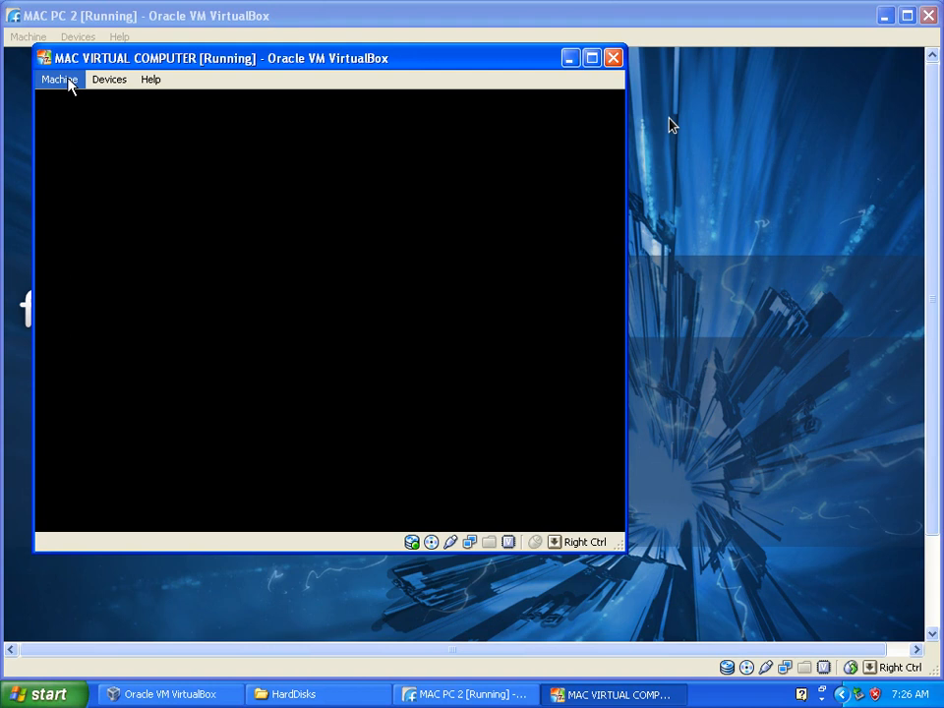
left_click_drag(119, 55, 262, 29)
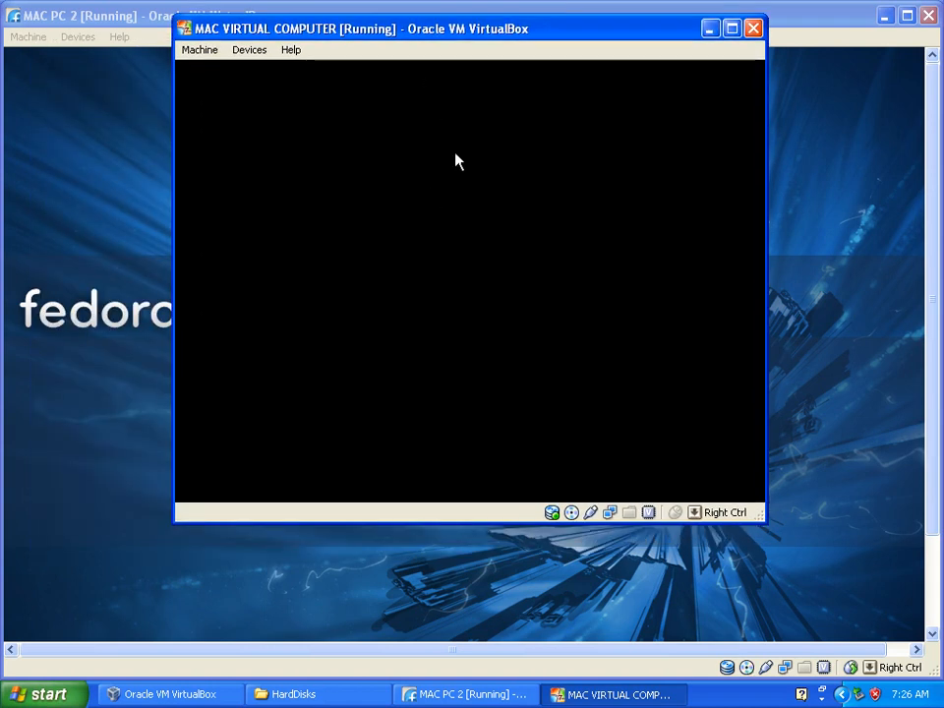
Maximize MAC VIRTUAL COMPUTER, send Ctrl-Alt-Del to restart the machine, and restore its window to the smaller size
left_click(732, 28)
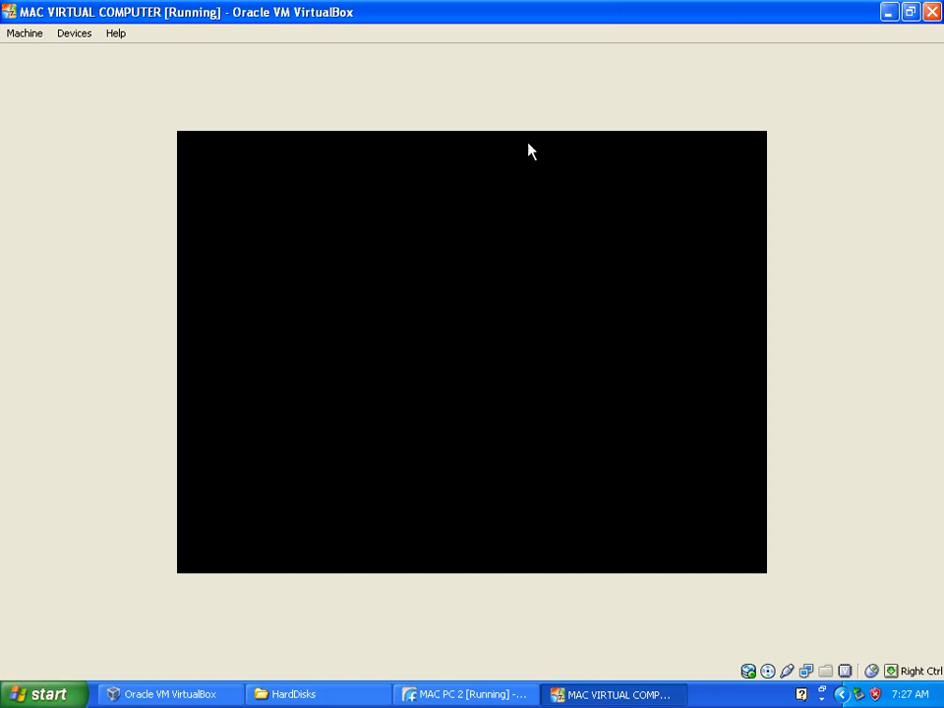
left_click(24, 36)
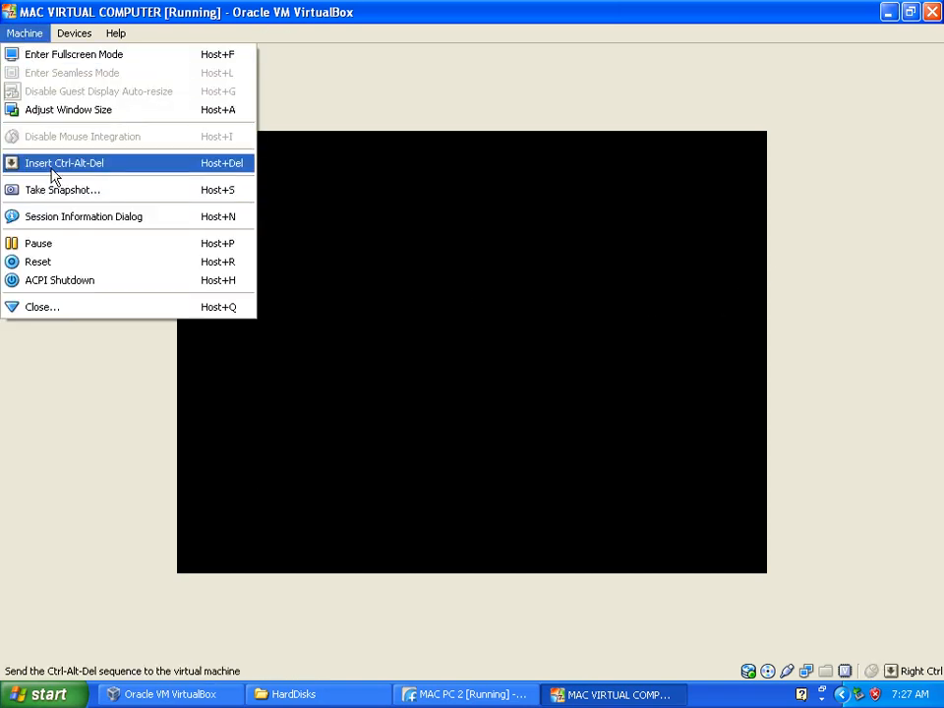
left_click(220, 173)
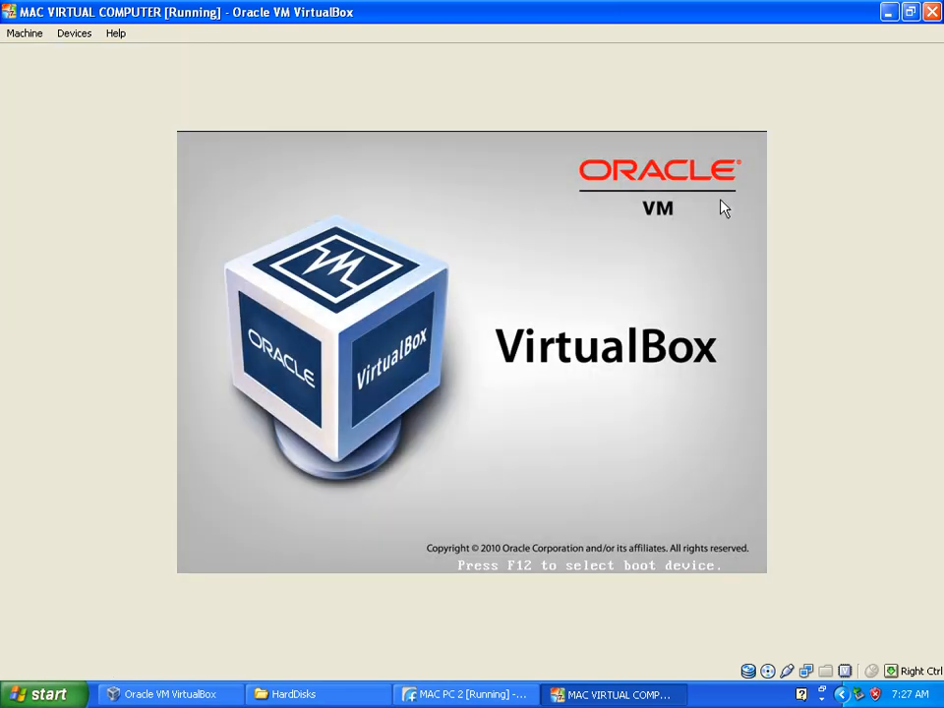
left_click(909, 13)
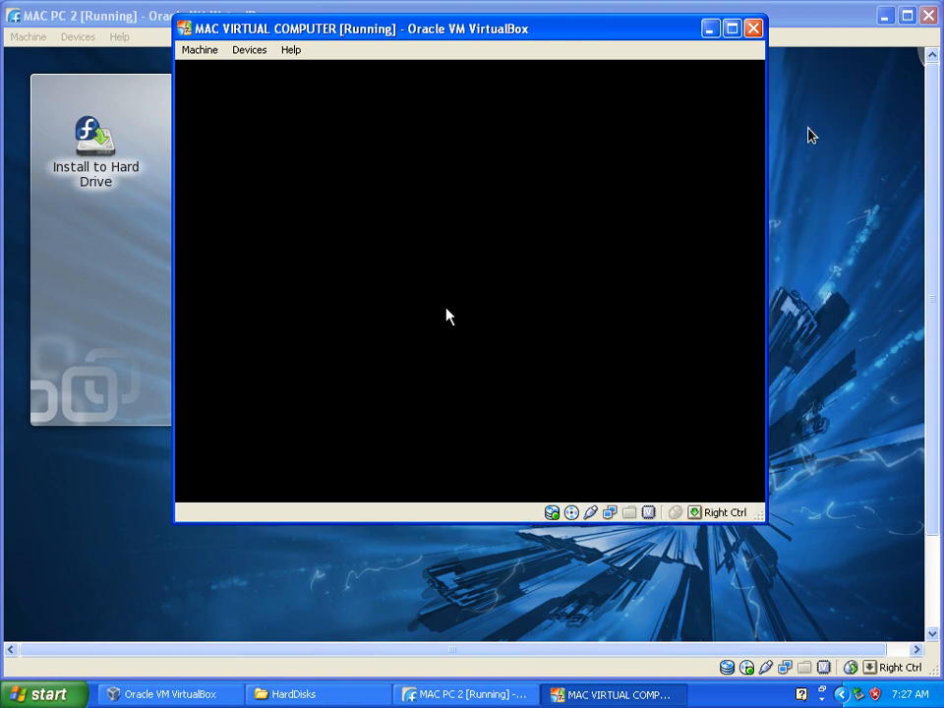
Boot Ubuntu in MAC VIRTUAL COMPUTER, select the listed user, and log in with the account password
key("Return")
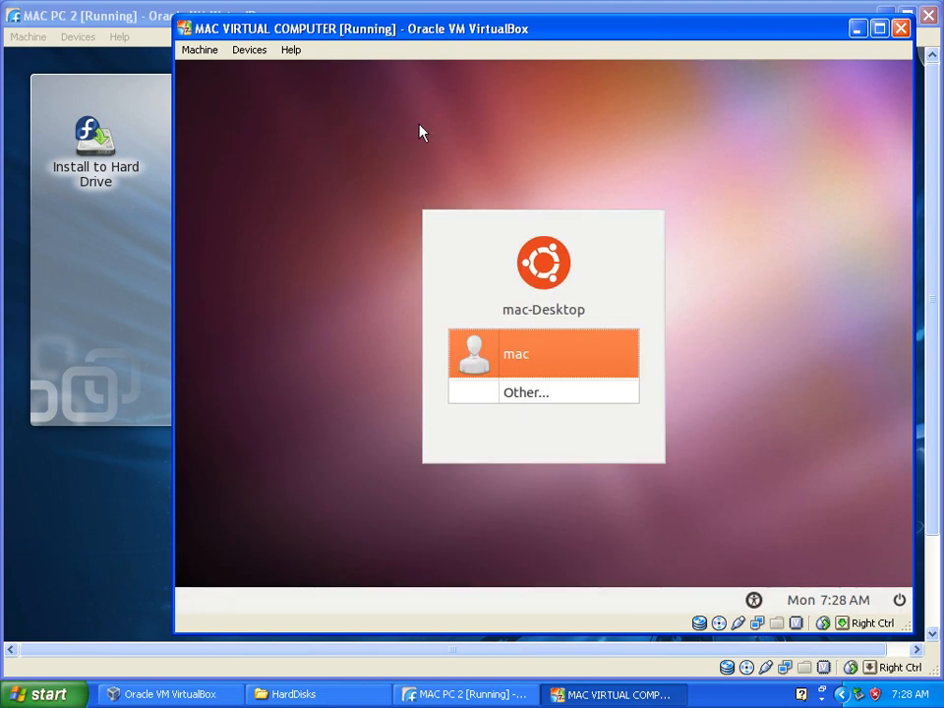
left_click(527, 363)
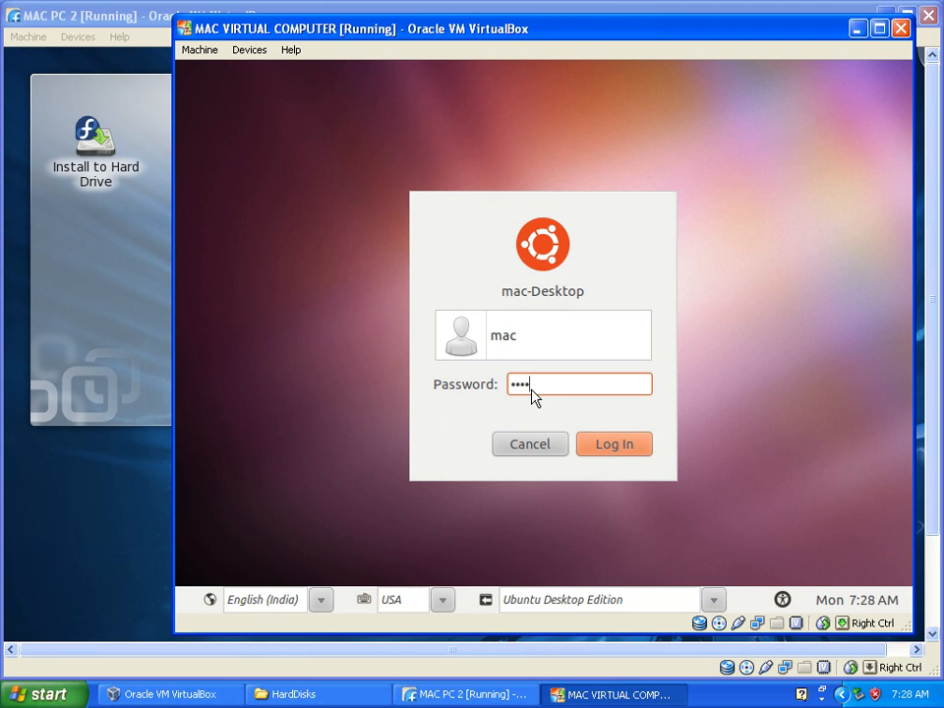
key("Return")
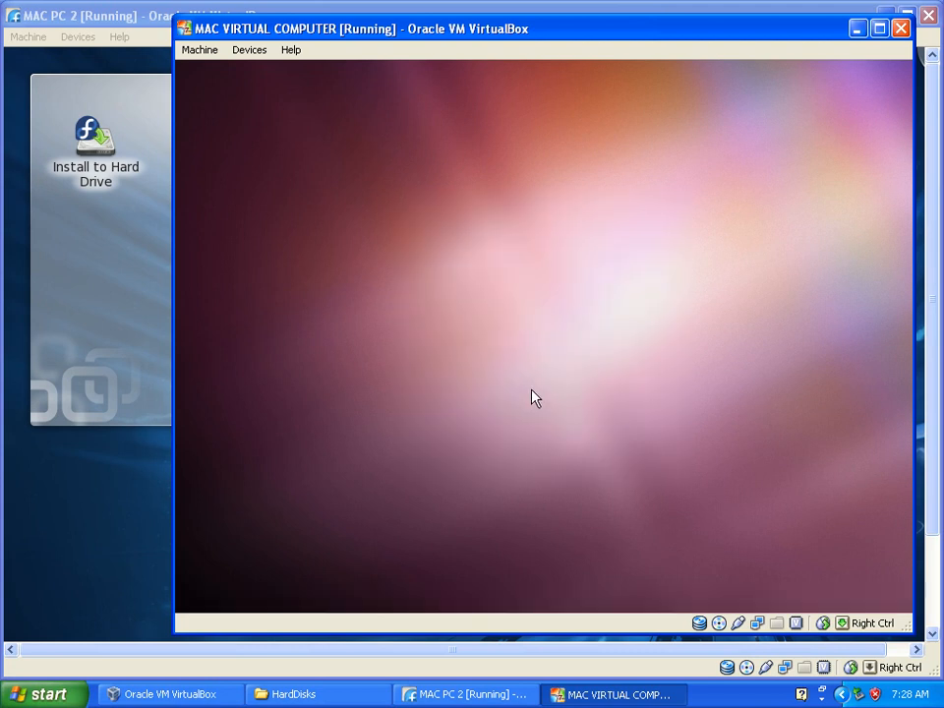
Switch to the MAC PC 2 window and bring the taskbar of its Fedora desktop into view
left_click(134, 311)
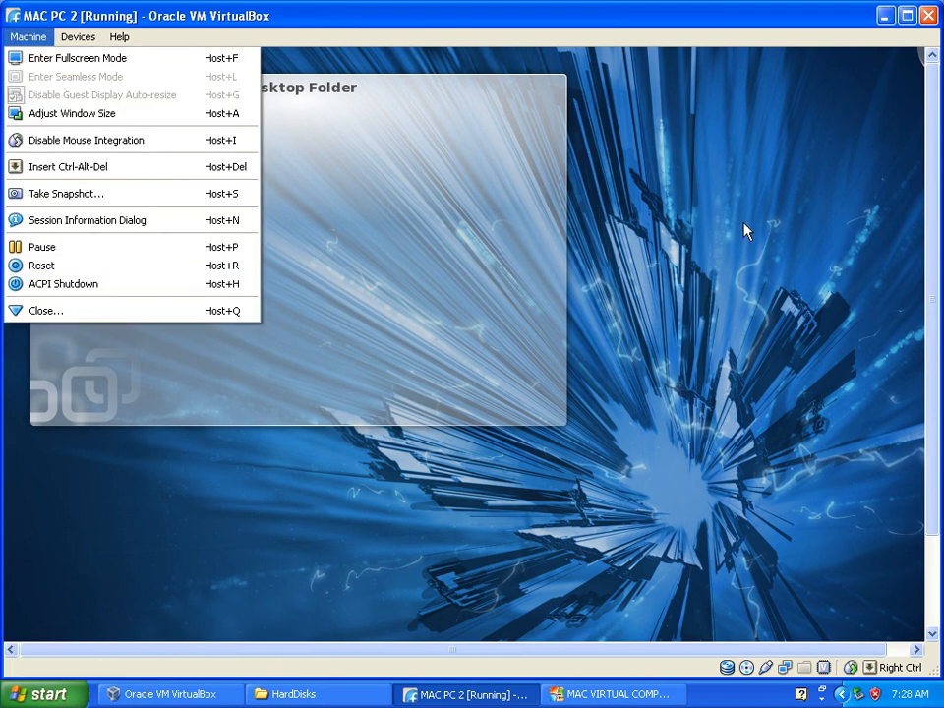
left_click(712, 221)
left_click_drag(933, 237, 933, 336)
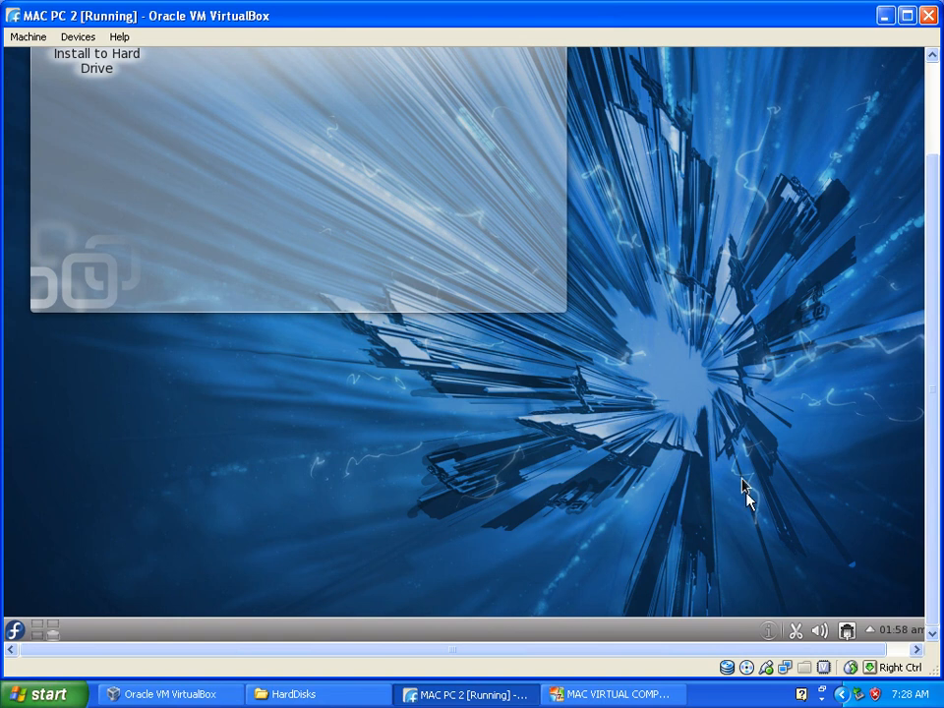
Show MAC PC 2 in full screen and shut down its Fedora live session
left_click_drag(938, 295, 934, 95)
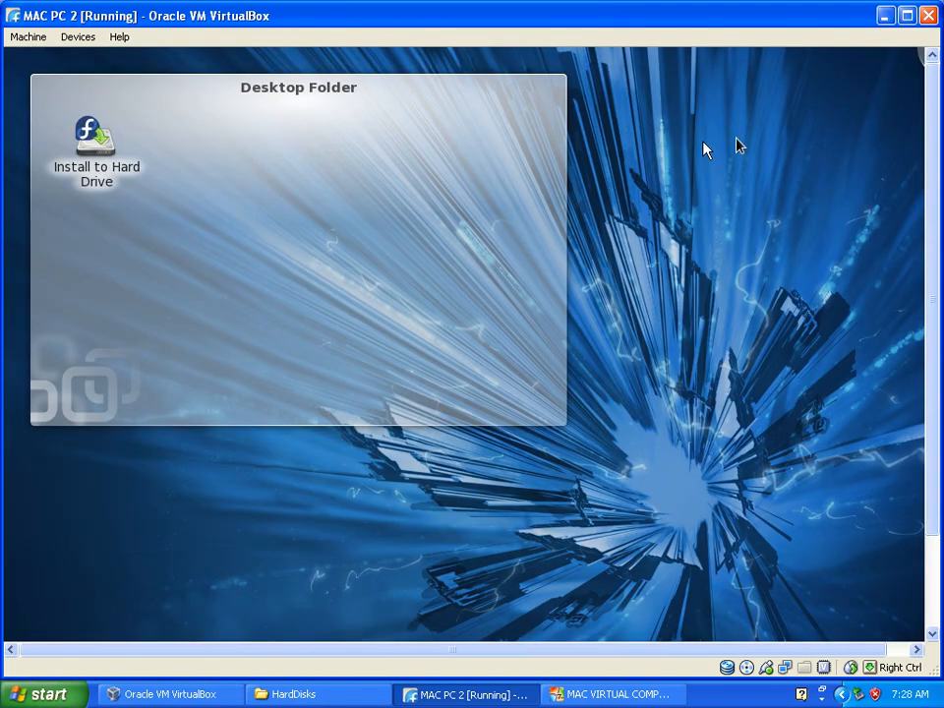
left_click(28, 36)
left_click(59, 57)
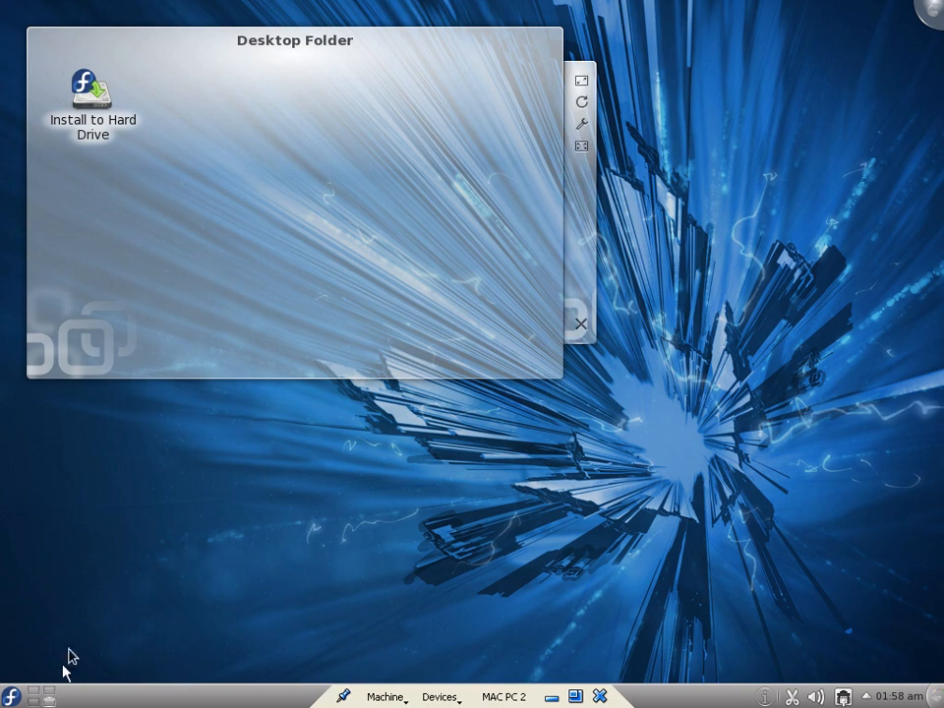
left_click(7, 696)
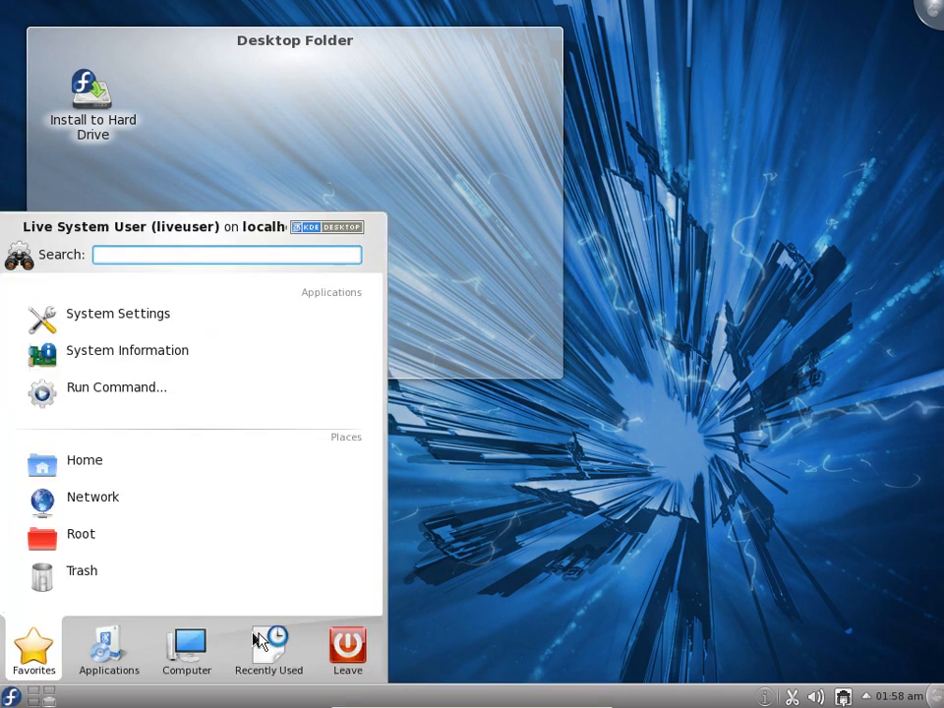
mouse_move(348, 649)
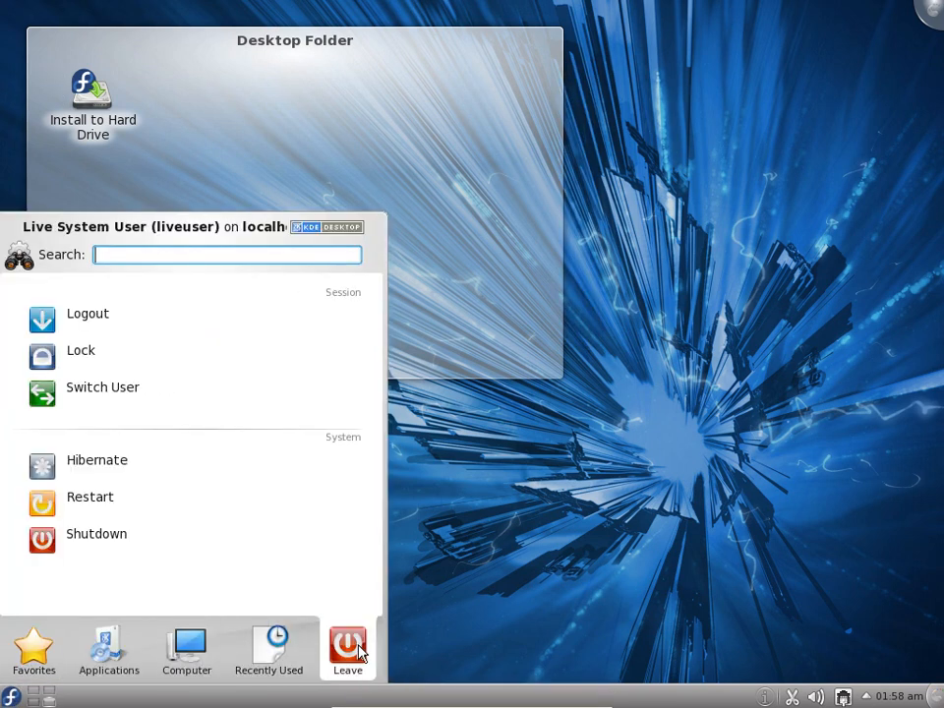
left_click(93, 552)
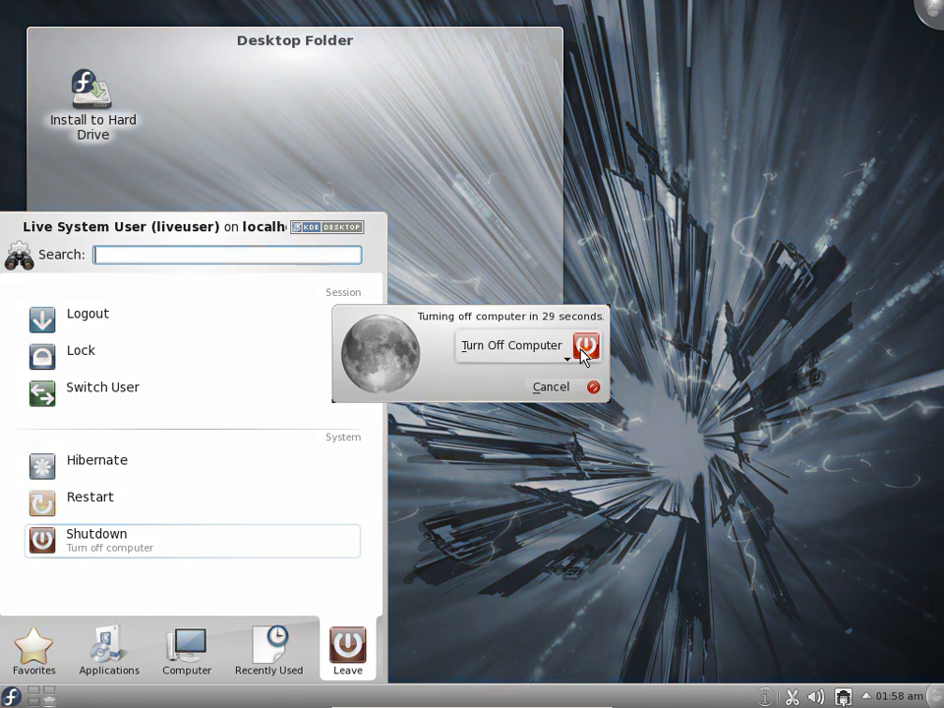
left_click(546, 386)
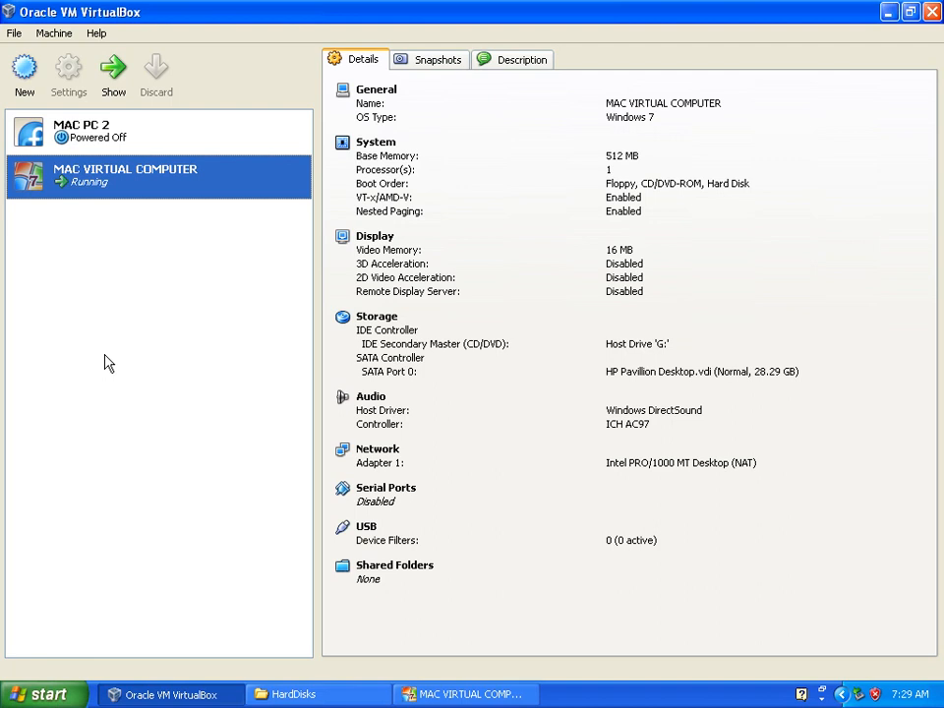
In the storage settings of MAC PC 2, replace the Fedora live ISO with Host Drive 'G:' as the CD/DVD device
left_click(98, 133)
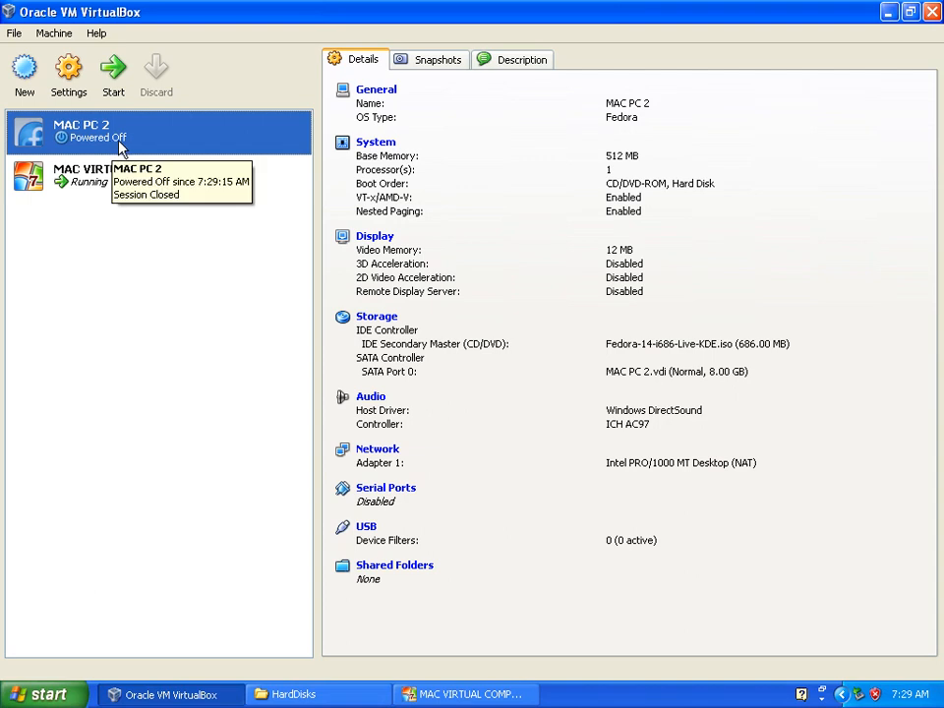
left_click(110, 183)
left_click(105, 134)
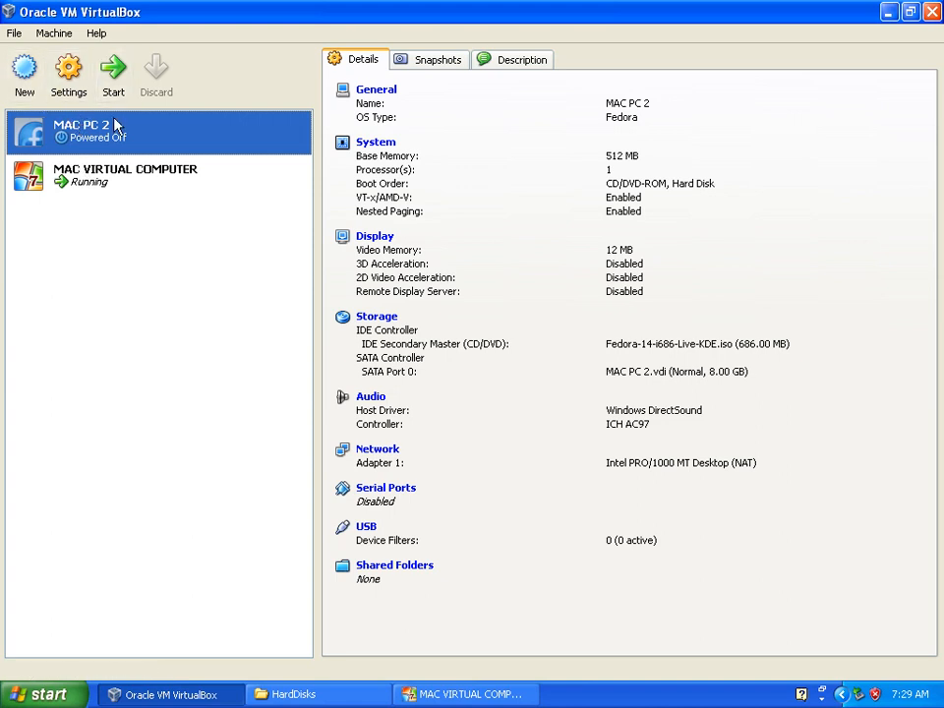
left_click(389, 328)
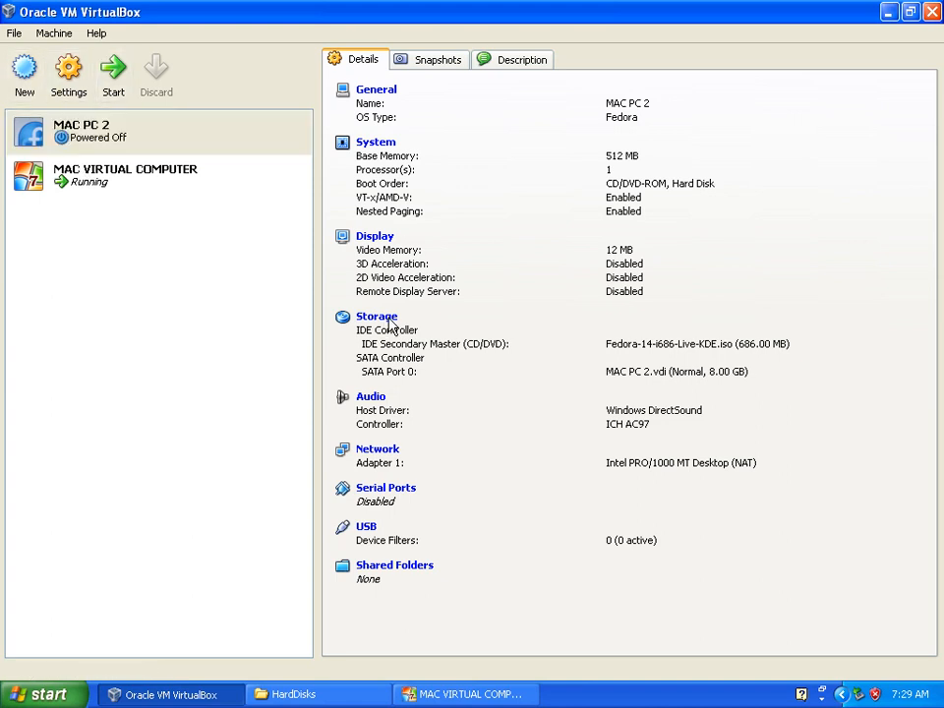
left_click(389, 320)
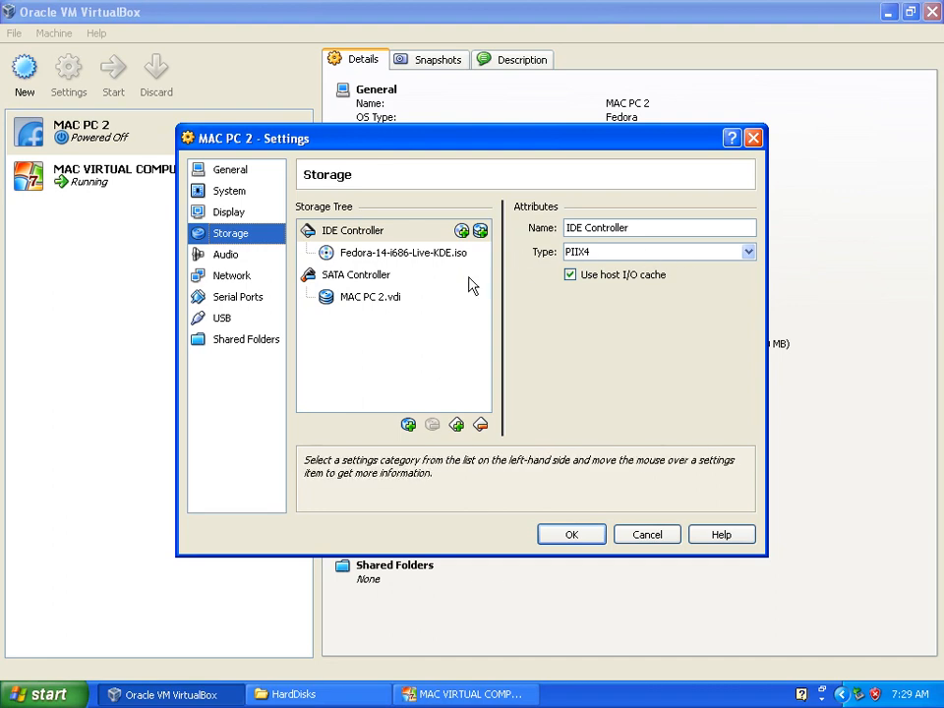
left_click(398, 254)
left_click(722, 252)
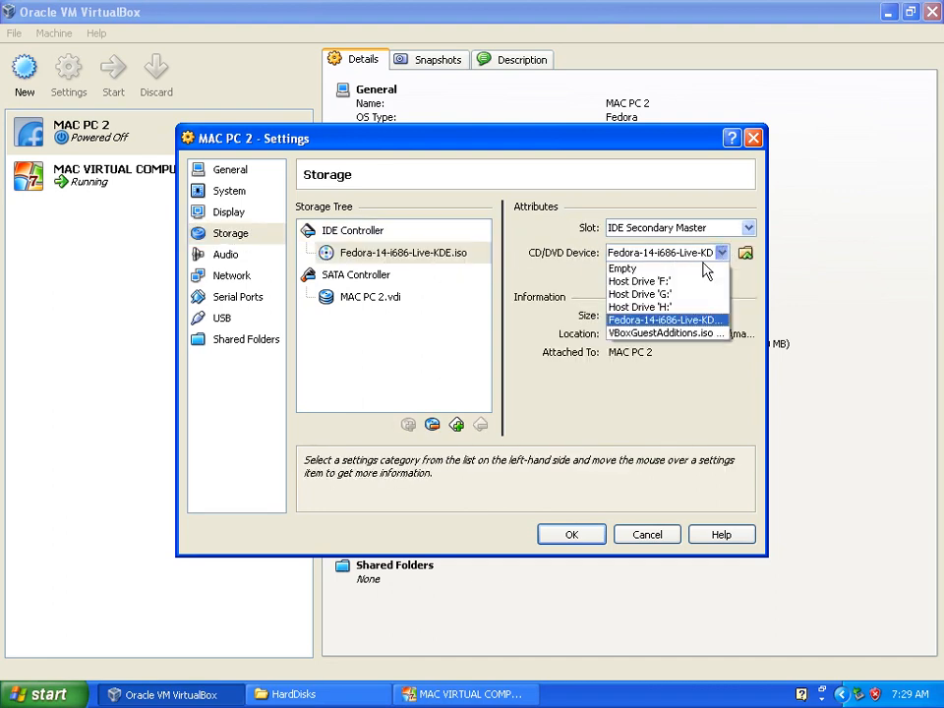
left_click(686, 295)
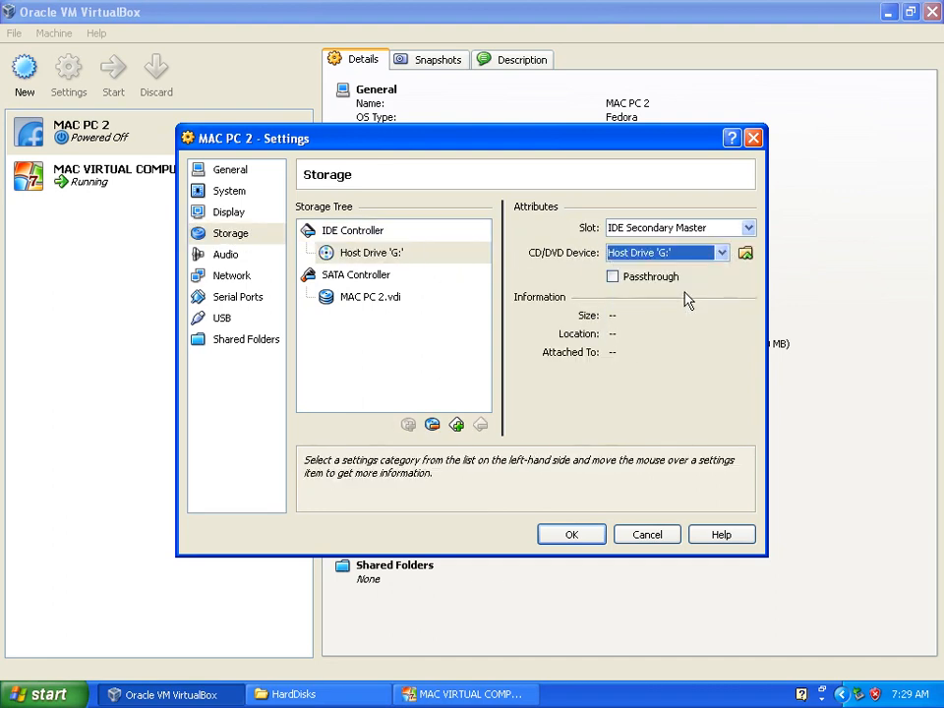
left_click(592, 535)
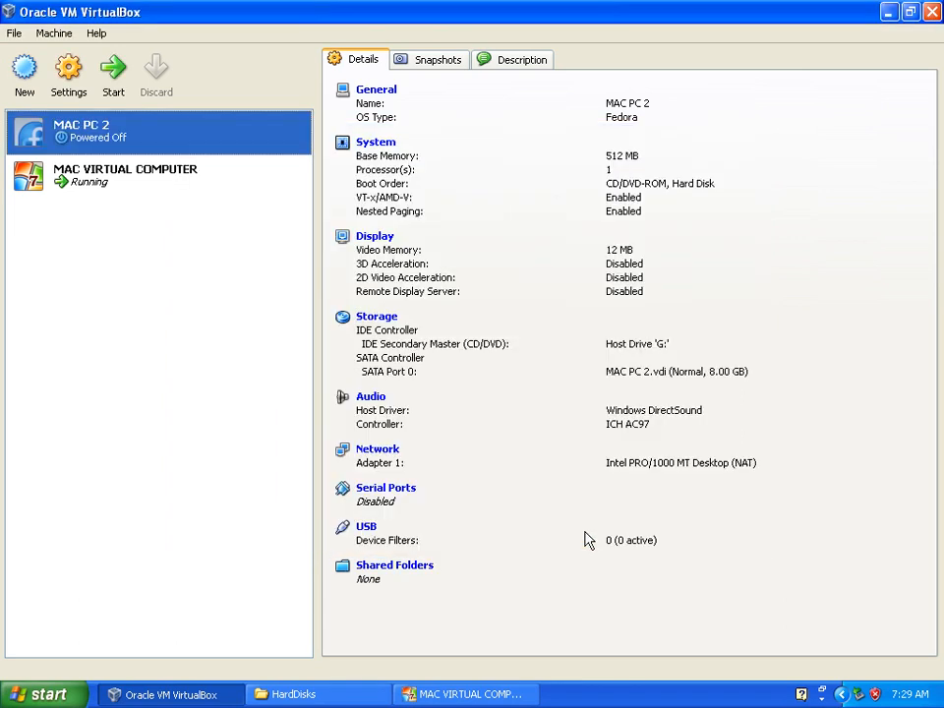
Start MAC PC 2 in windowed mode, bring MAC VIRTUAL COMPUTER forward during the boot, and return to MAC PC 2
left_click(113, 74)
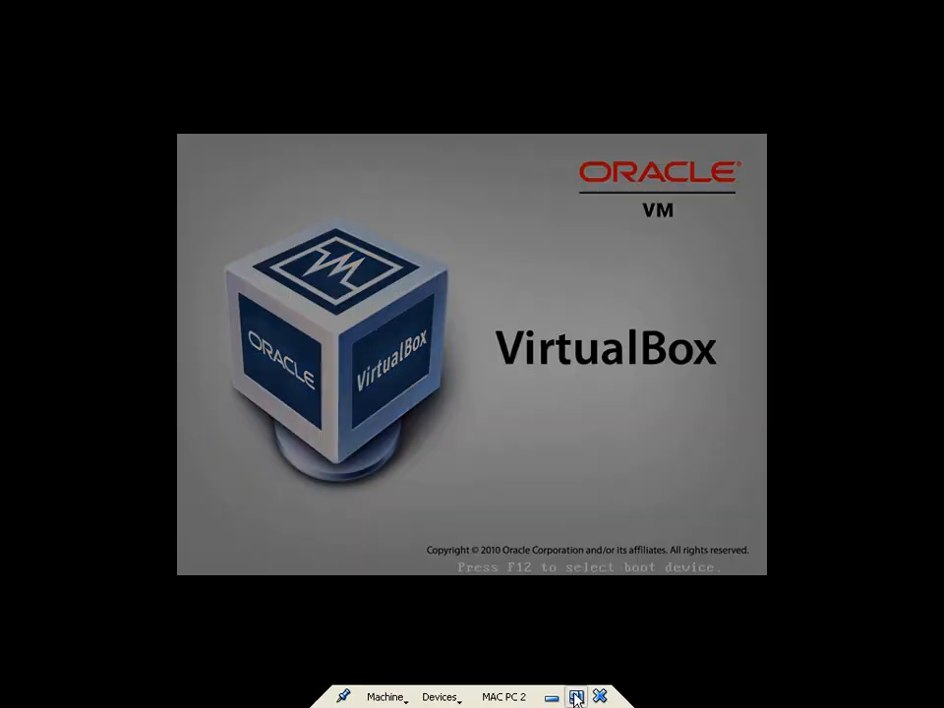
left_click(577, 698)
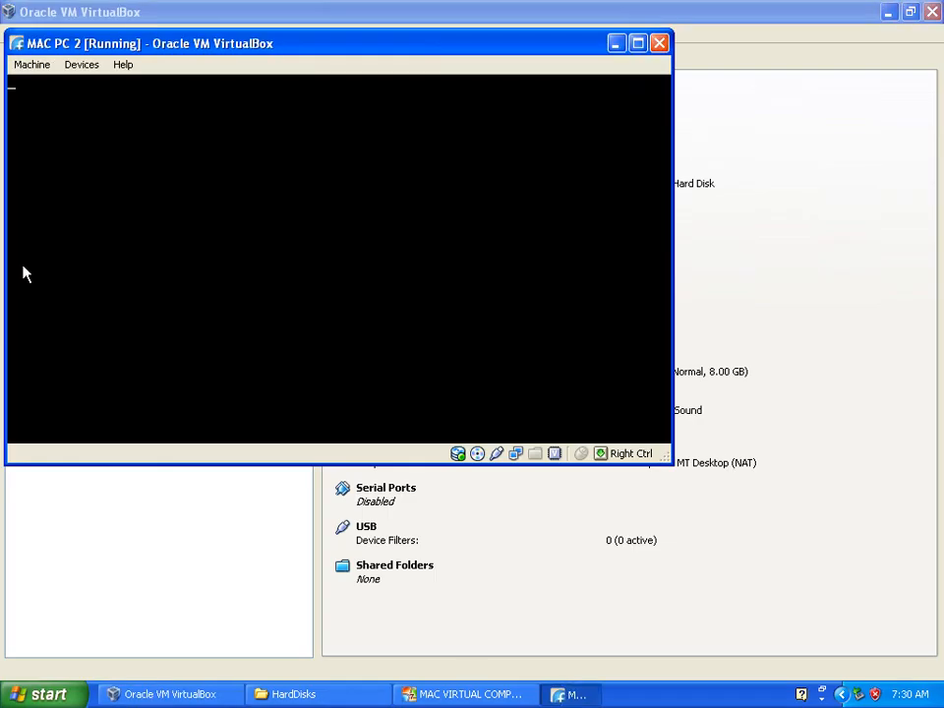
left_click(116, 534)
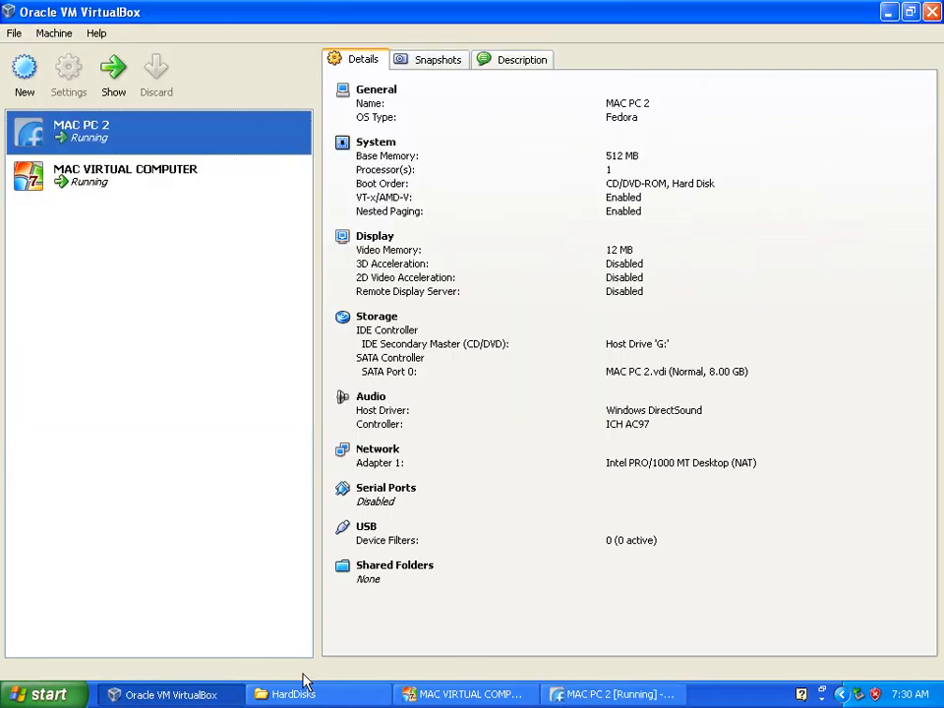
left_click(436, 694)
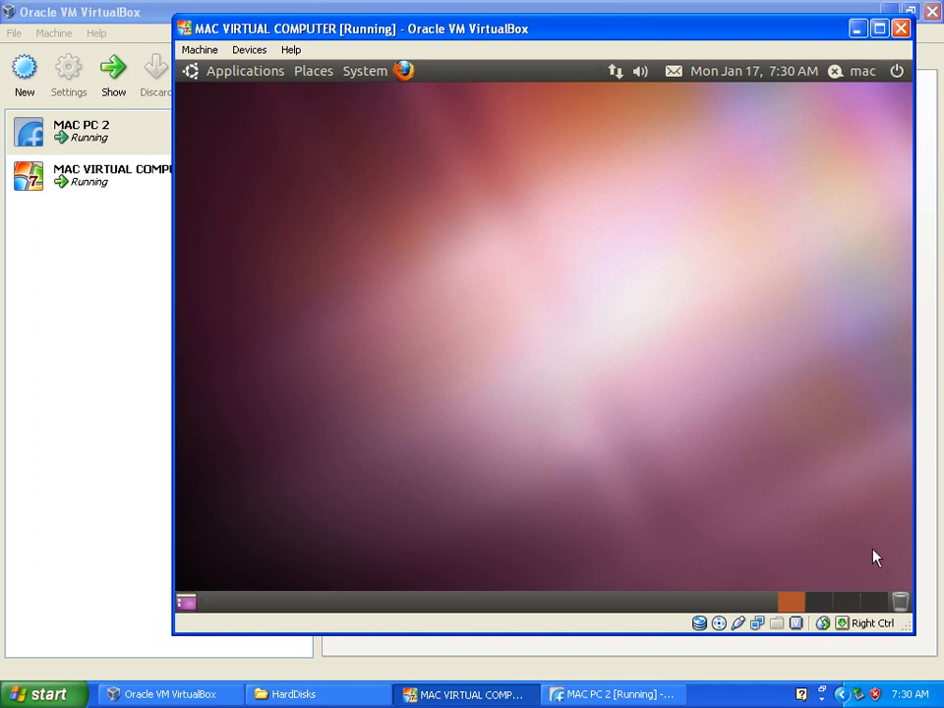
left_click(651, 695)
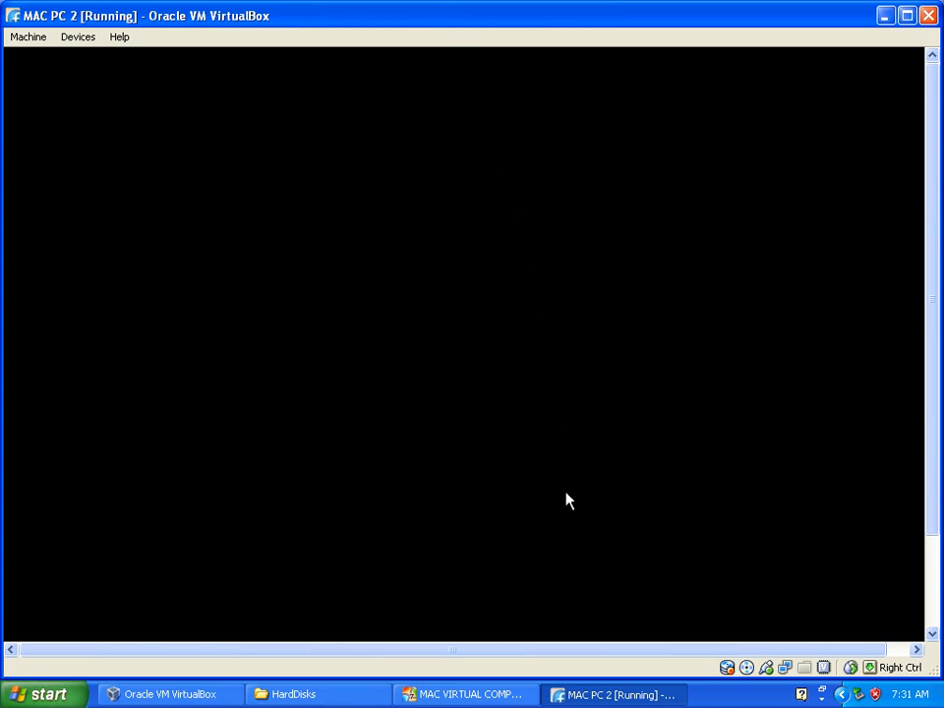
Minimize both virtual machine windows, and close the VirtualBox manager and the HardDisks folder window
left_click(584, 696)
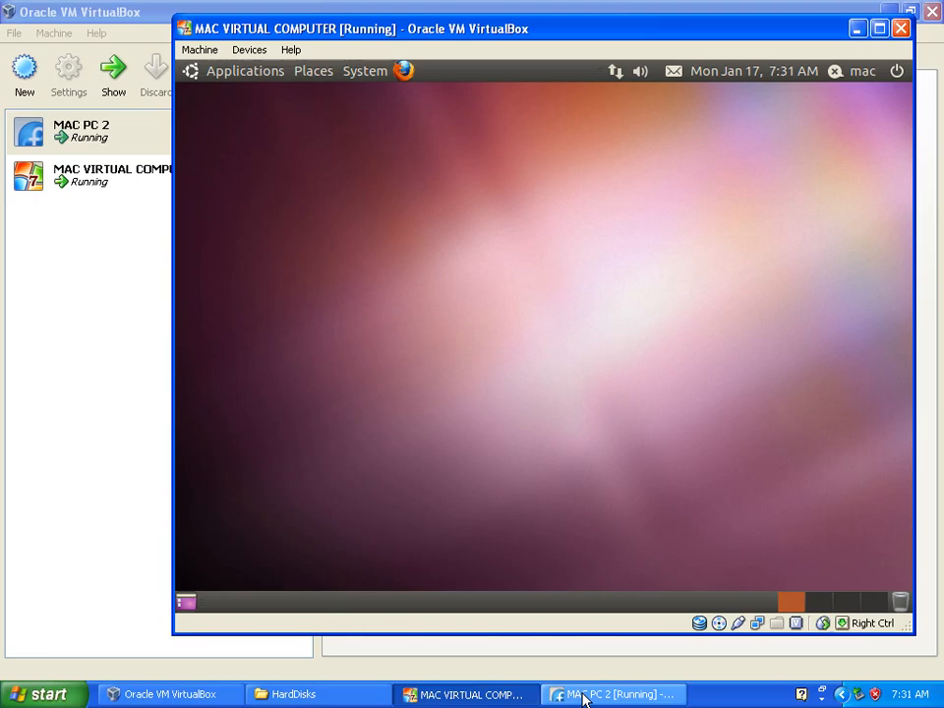
left_click(464, 695)
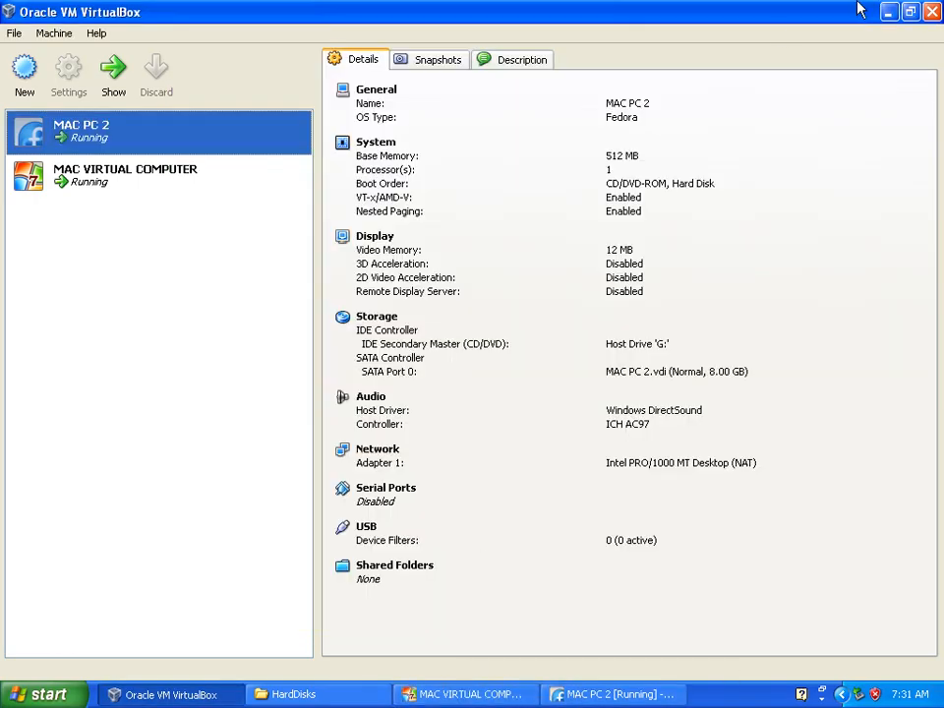
left_click(930, 11)
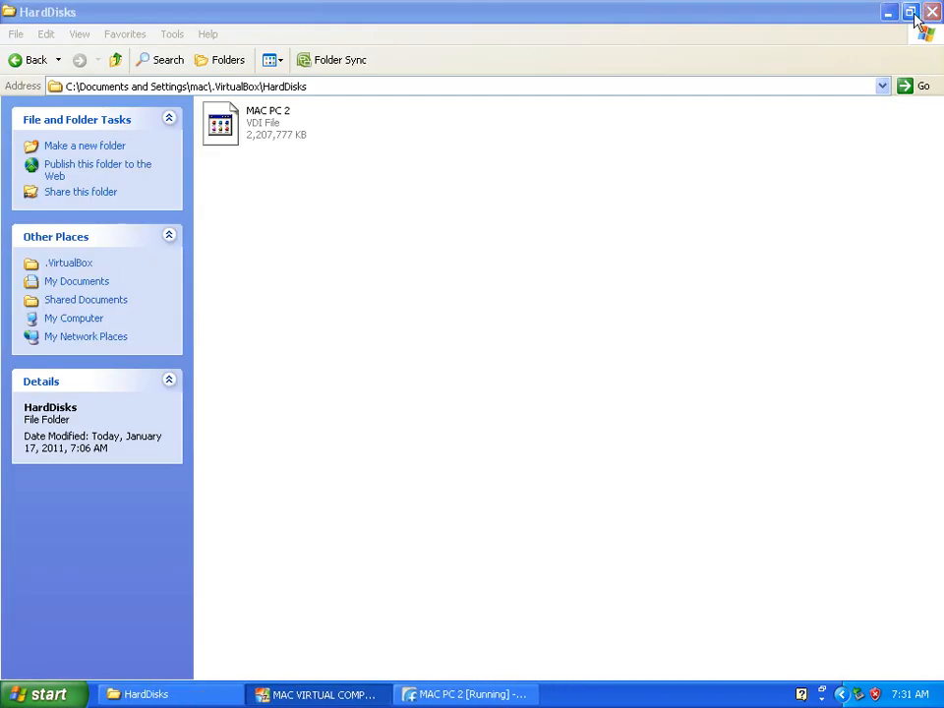
left_click(931, 13)
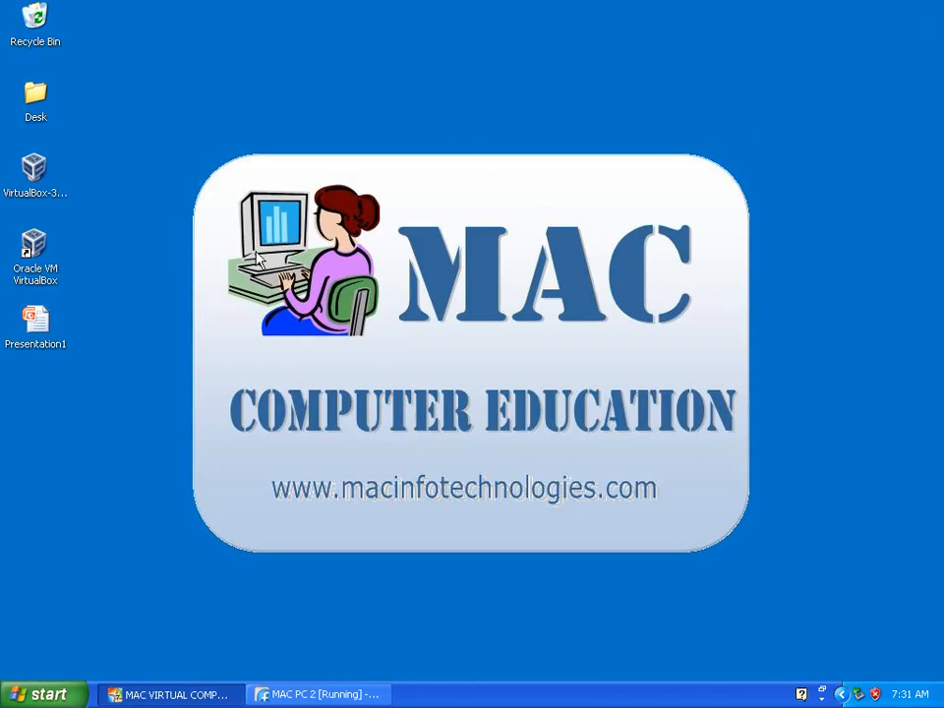
Bring up MAC PC 2 in full screen and proceed through the Welcome and License Information pages of the Fedora setup
left_click(316, 694)
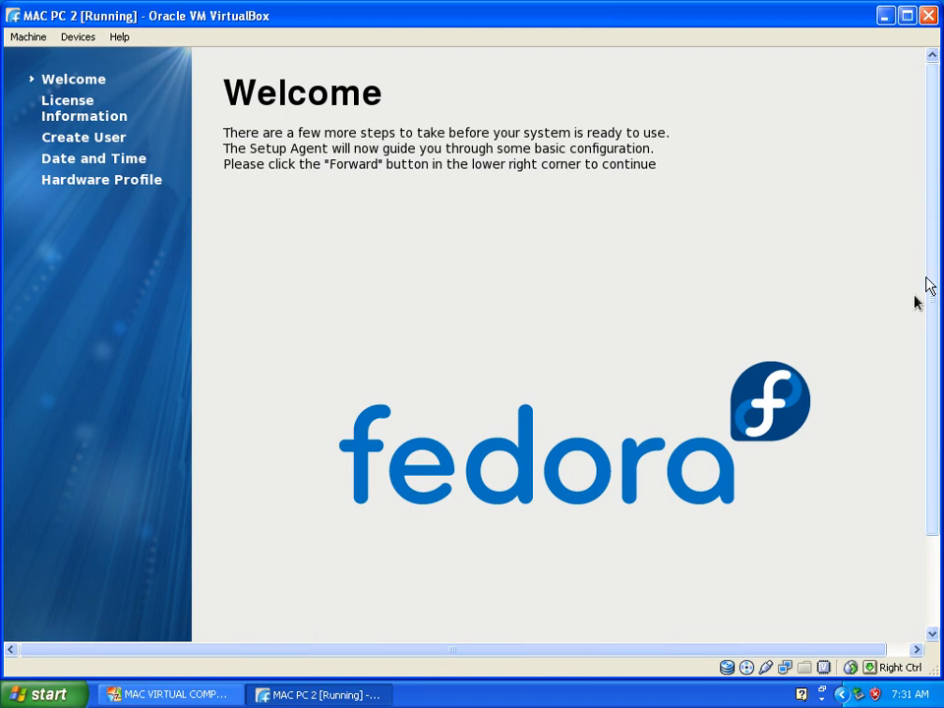
scroll(923, 169, "down", 3)
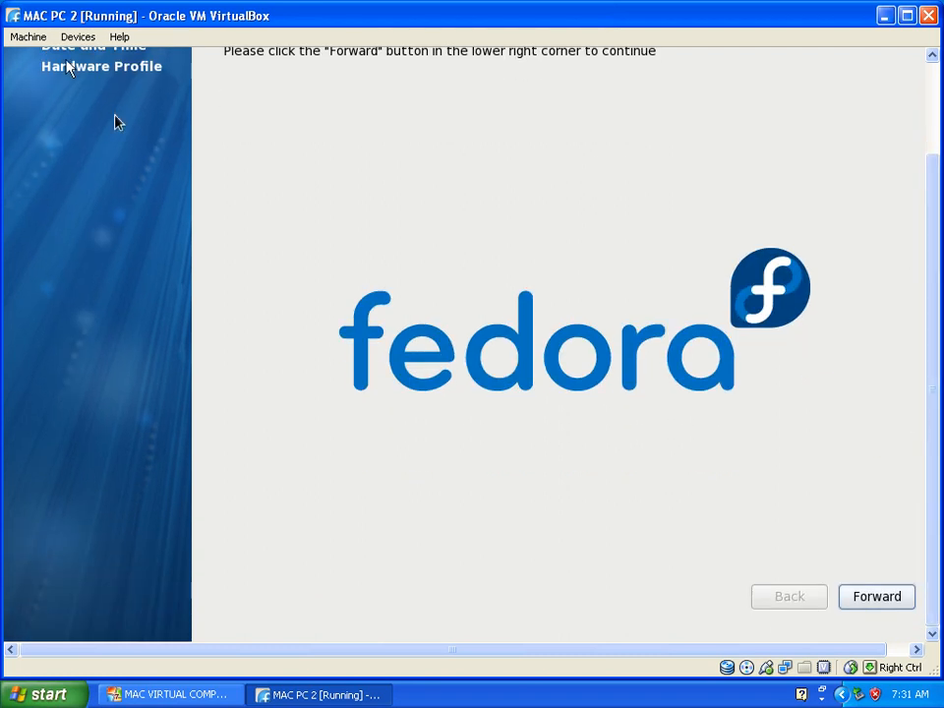
left_click(20, 37)
left_click(27, 58)
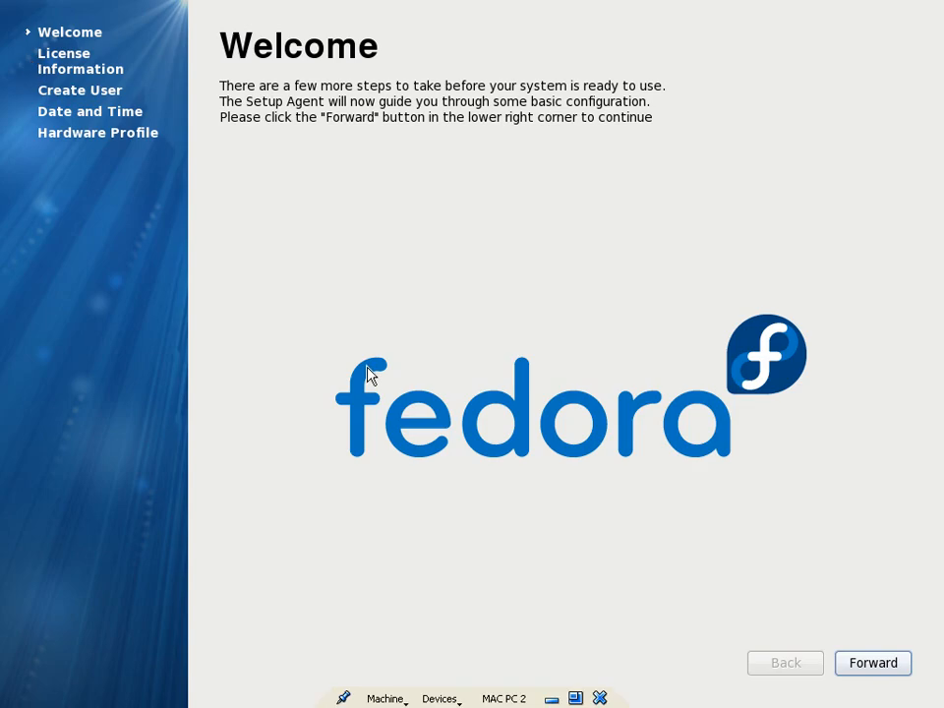
left_click(865, 666)
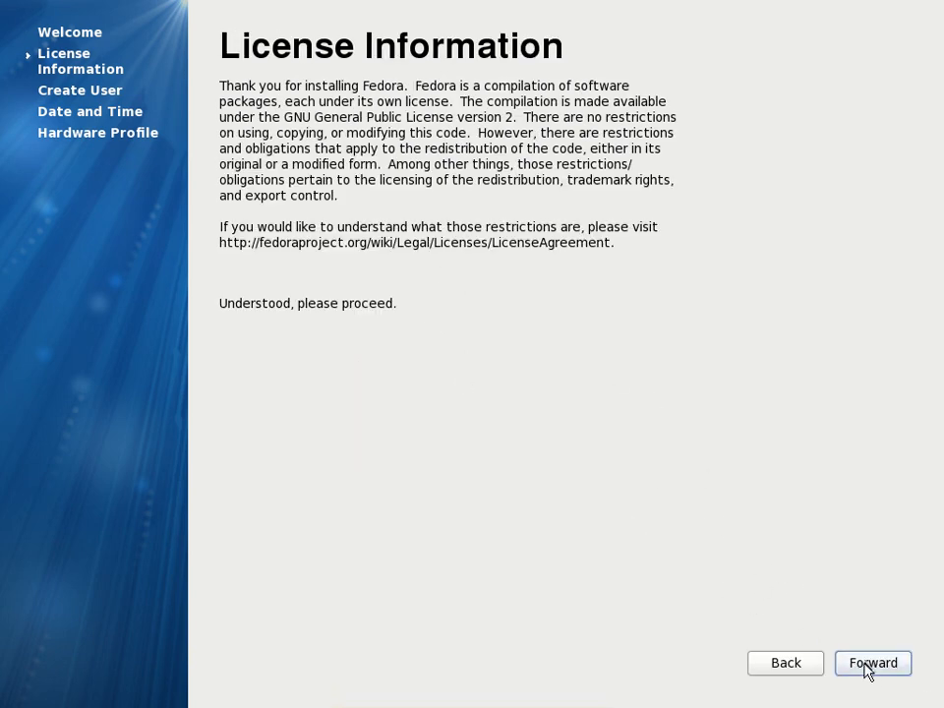
left_click(869, 666)
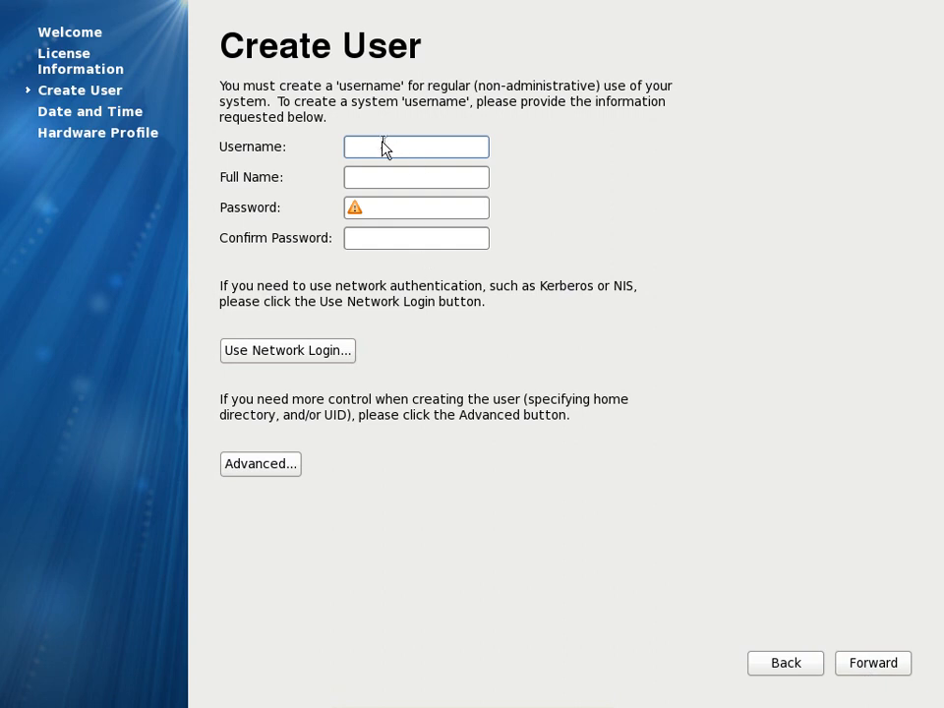
Enter mac as the username and mac computer education as the full name of the new Fedora user
type("MAC")
key("Tab")
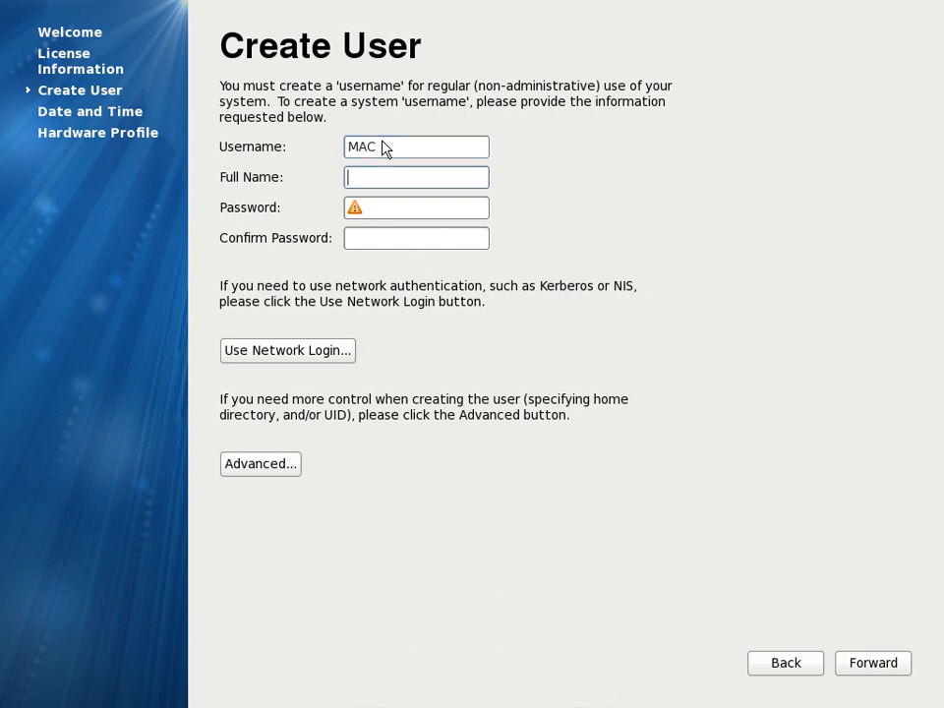
key("shift+Tab")
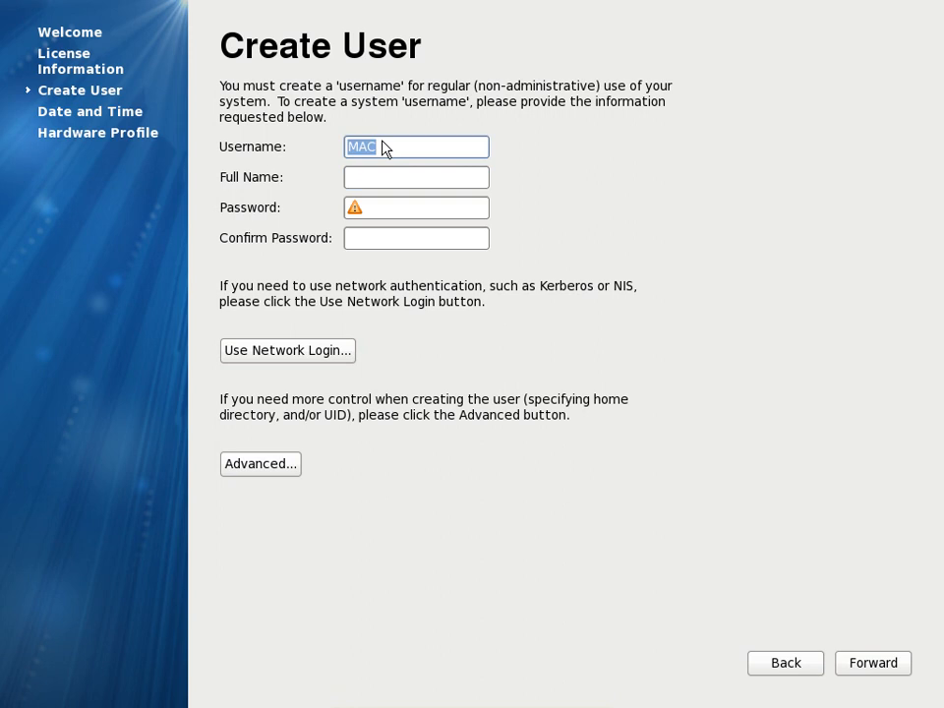
type("mac")
key("Tab")
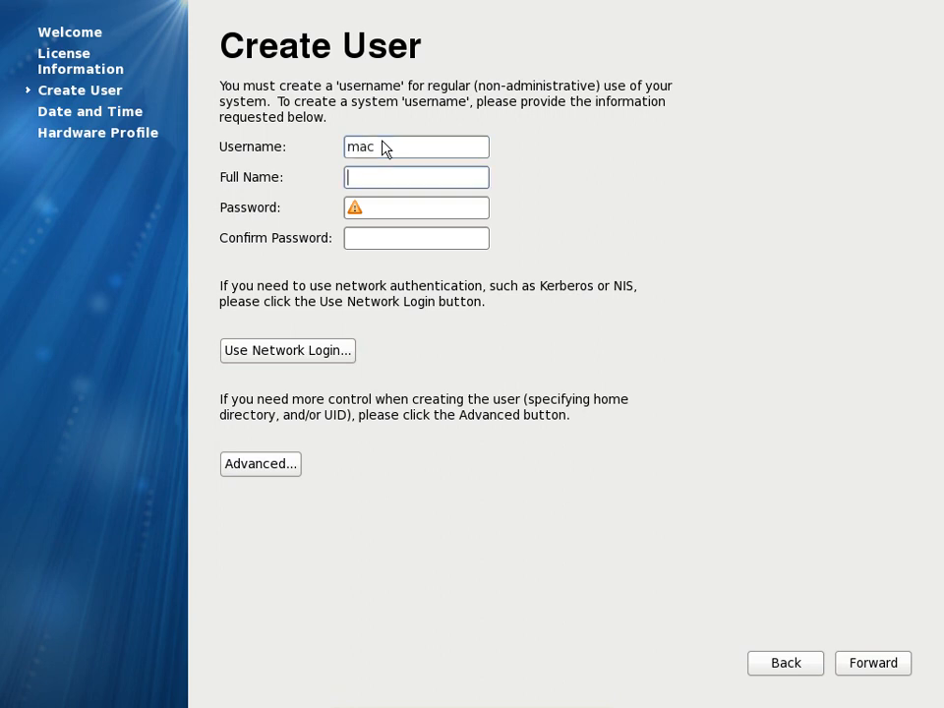
type("mac")
type(" comput")
type("er educ")
type("ation")
Enter and confirm the new user's account password, and continue to the date and time page
key("Tab")
type("**********")
key("Tab")
type("**********")
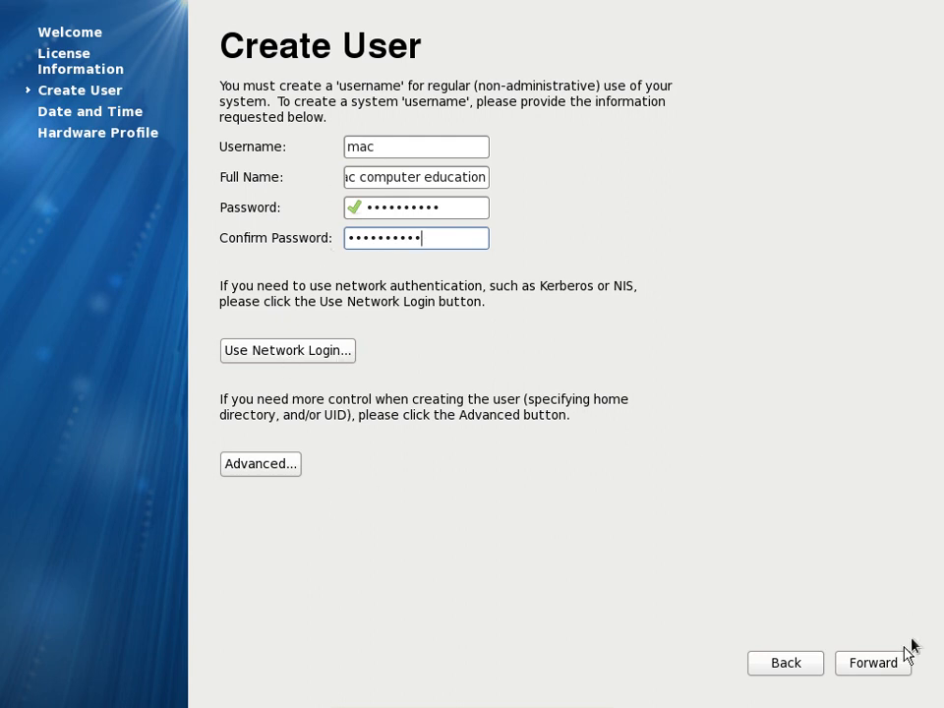
left_click(878, 667)
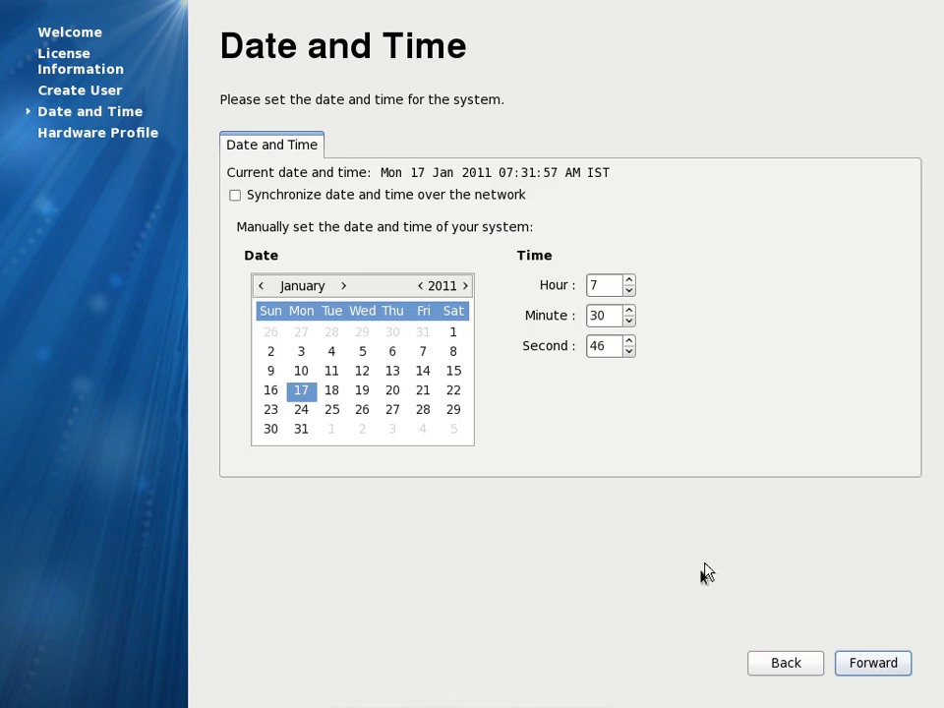
Accept the date and time settings, and finish the Fedora setup without sending the hardware profile
left_click(878, 671)
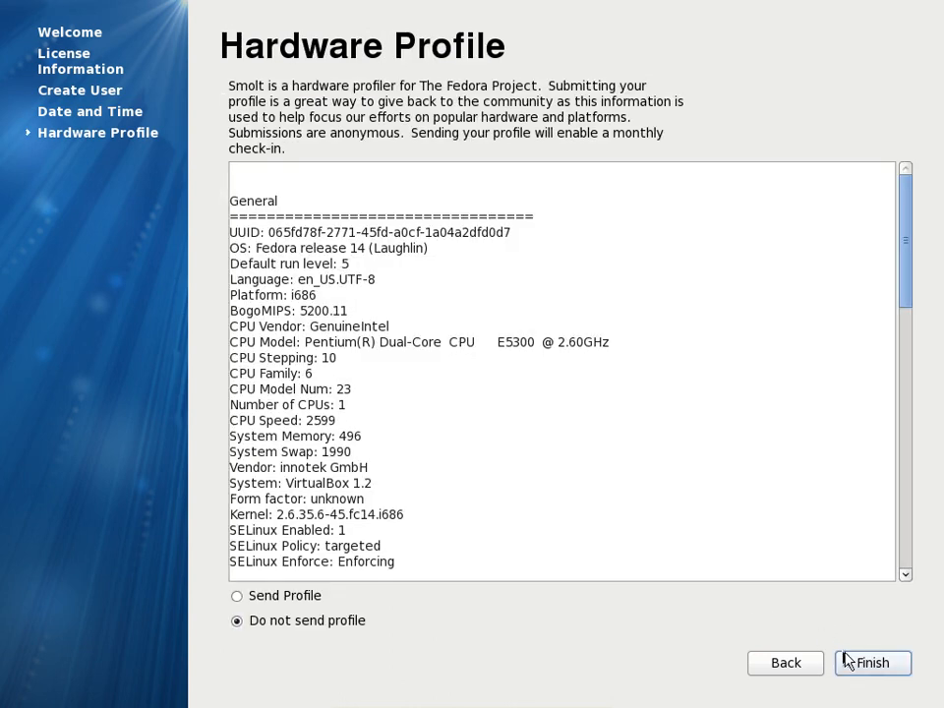
left_click(325, 630)
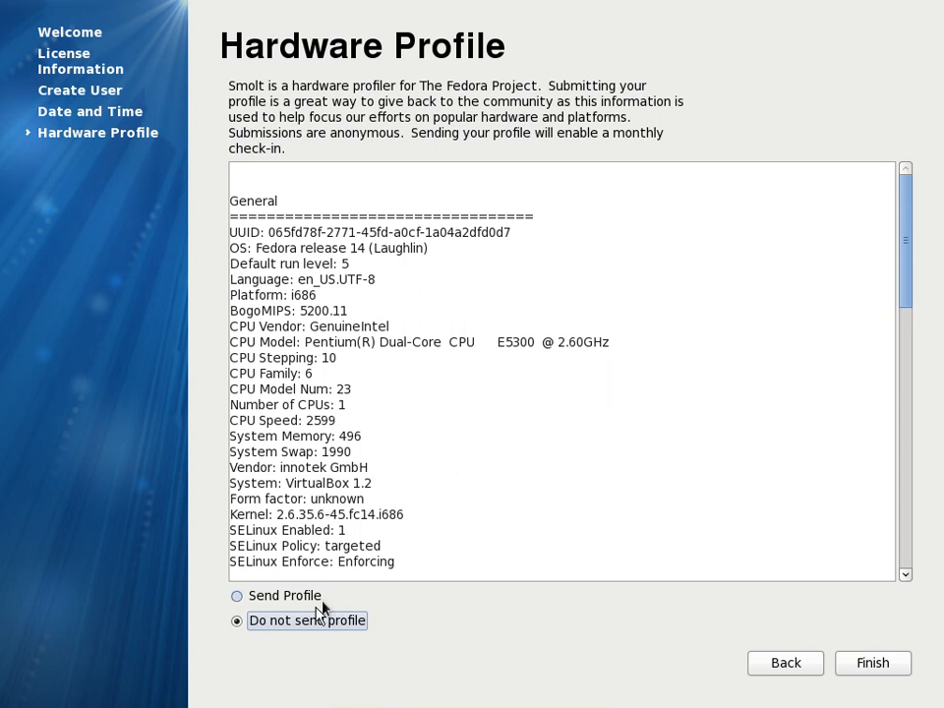
left_click(867, 669)
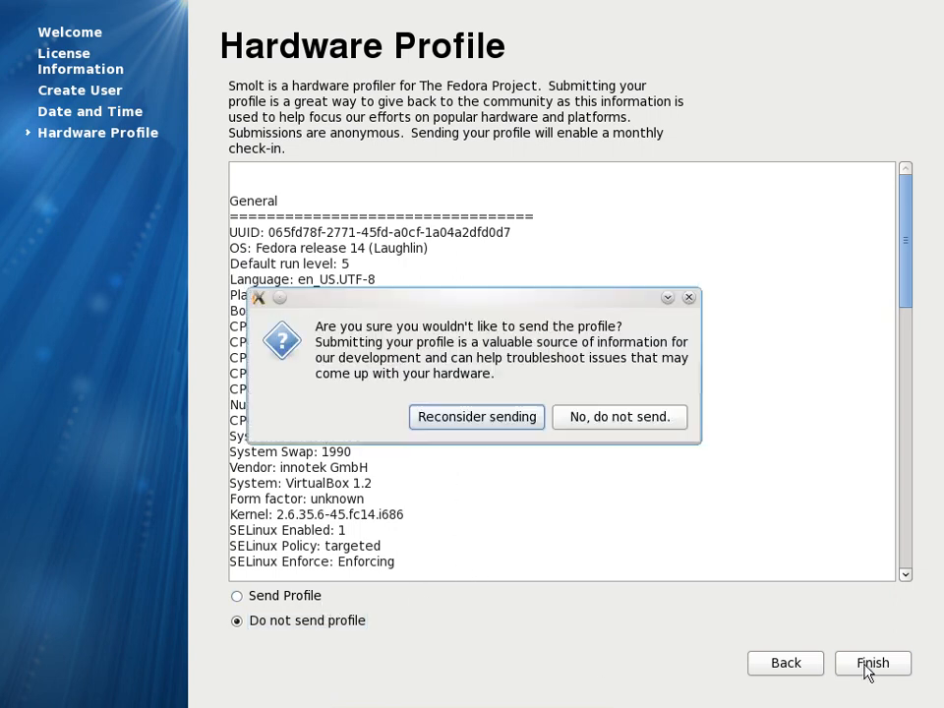
left_click(621, 420)
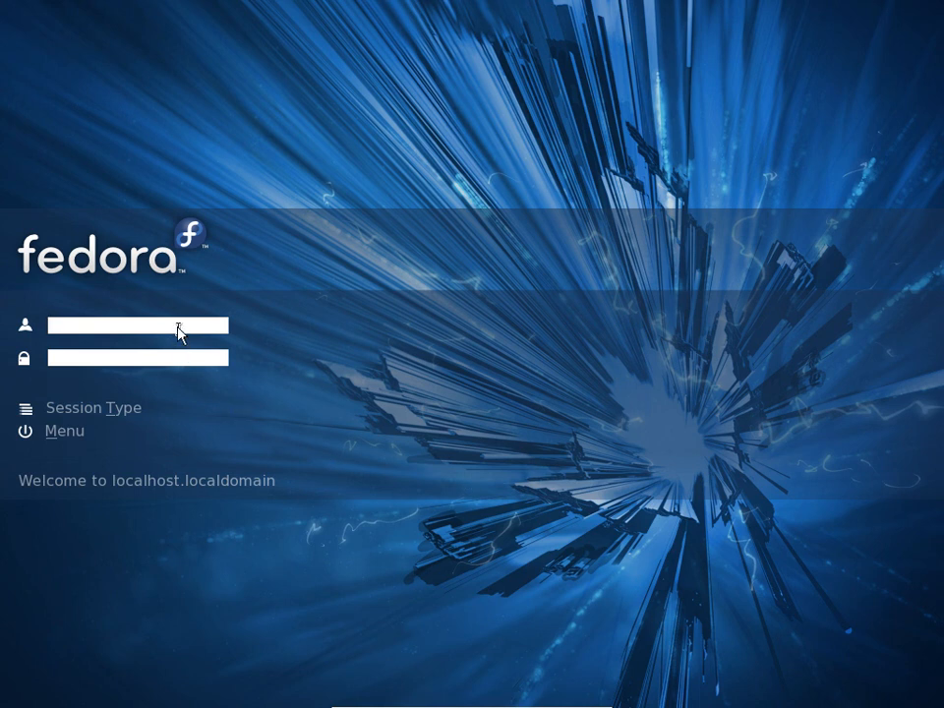
Log in to Fedora as mac with the account password
type("mac")
key("Tab")
type("***********")
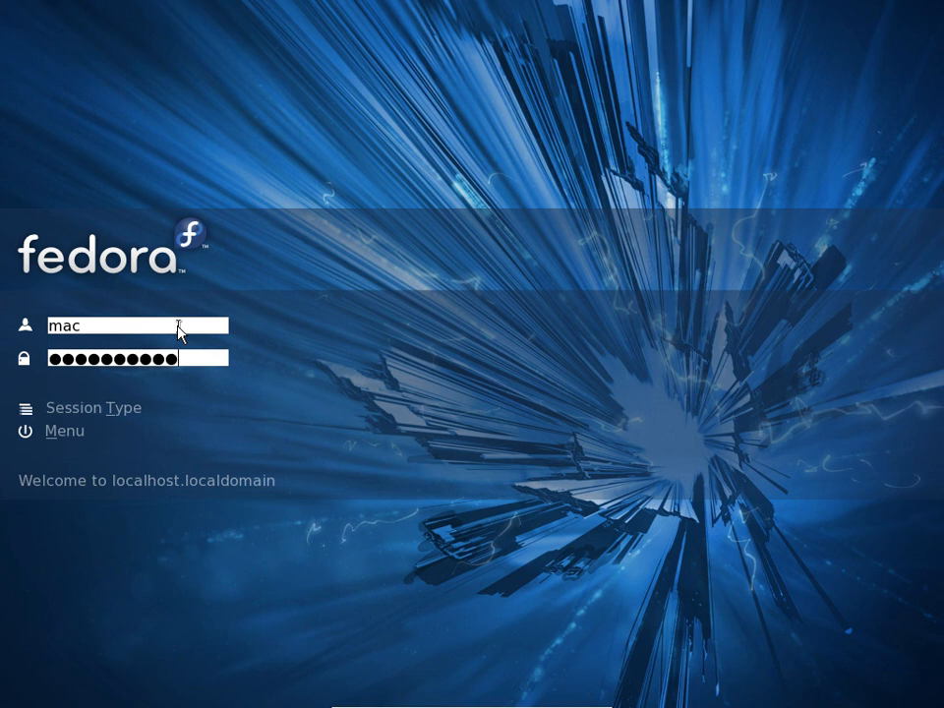
key("Return")
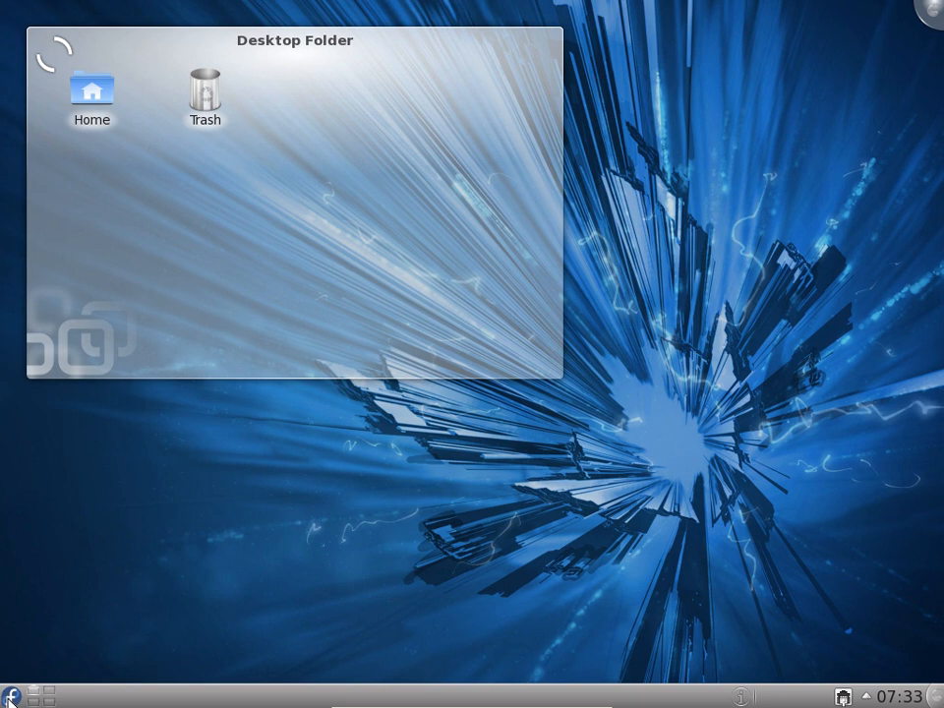
Search the application launcher for web, fire and mozi in turn, and clear the search text
left_click(10, 698)
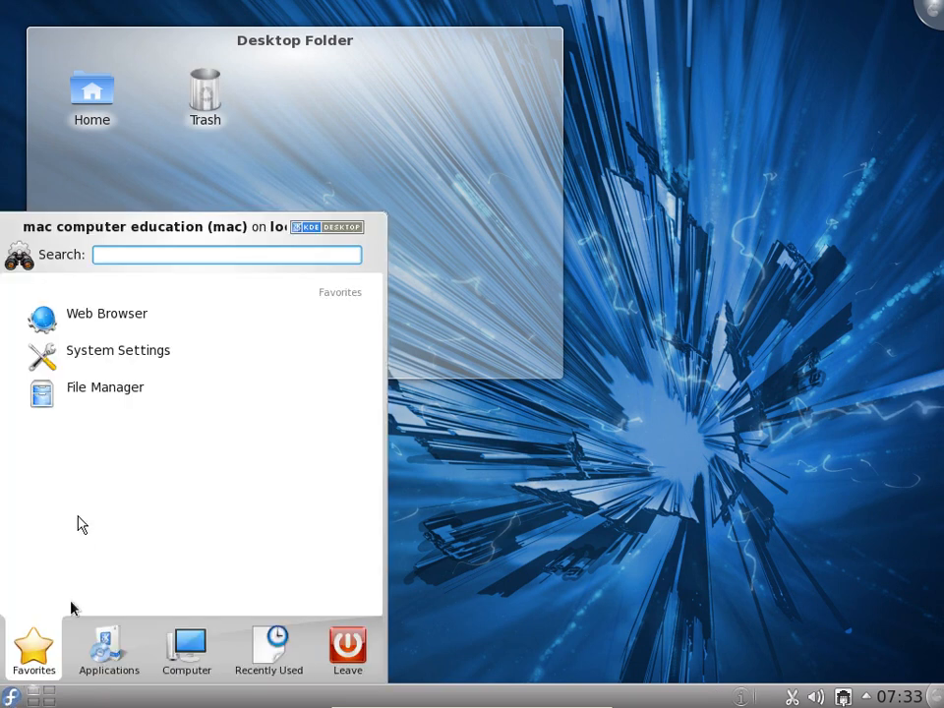
type("web")
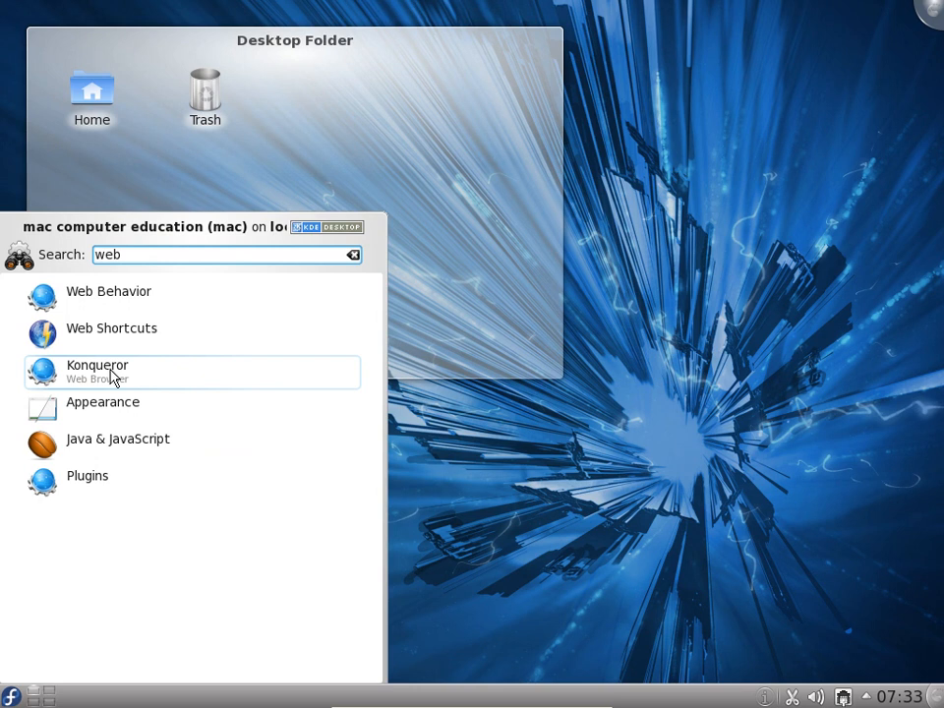
left_click_drag(162, 261, 10, 237)
type("f")
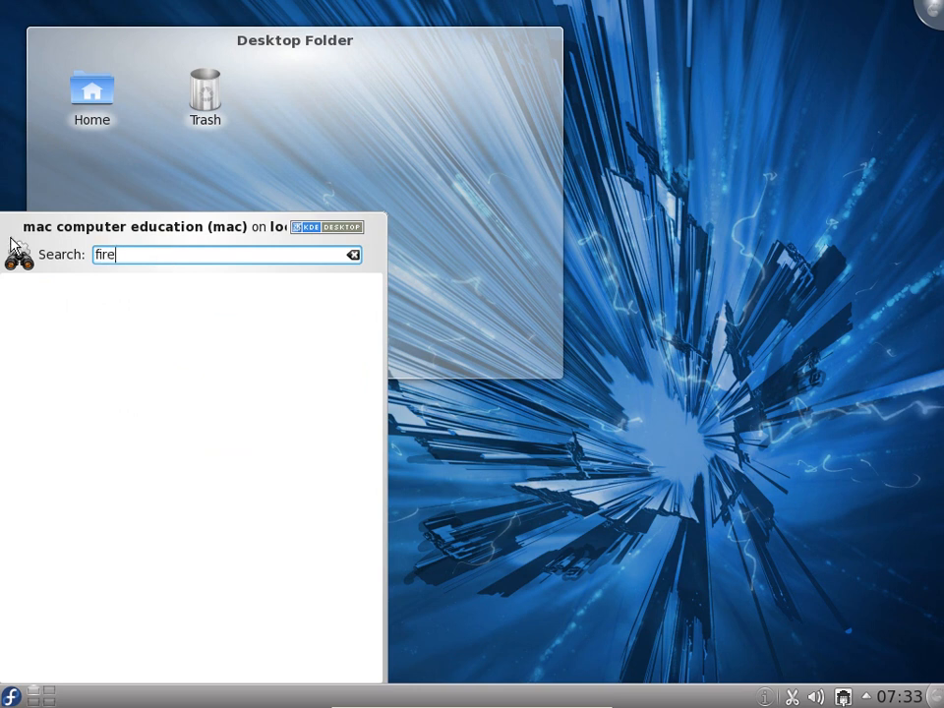
type("ire")
key("BackSpace")
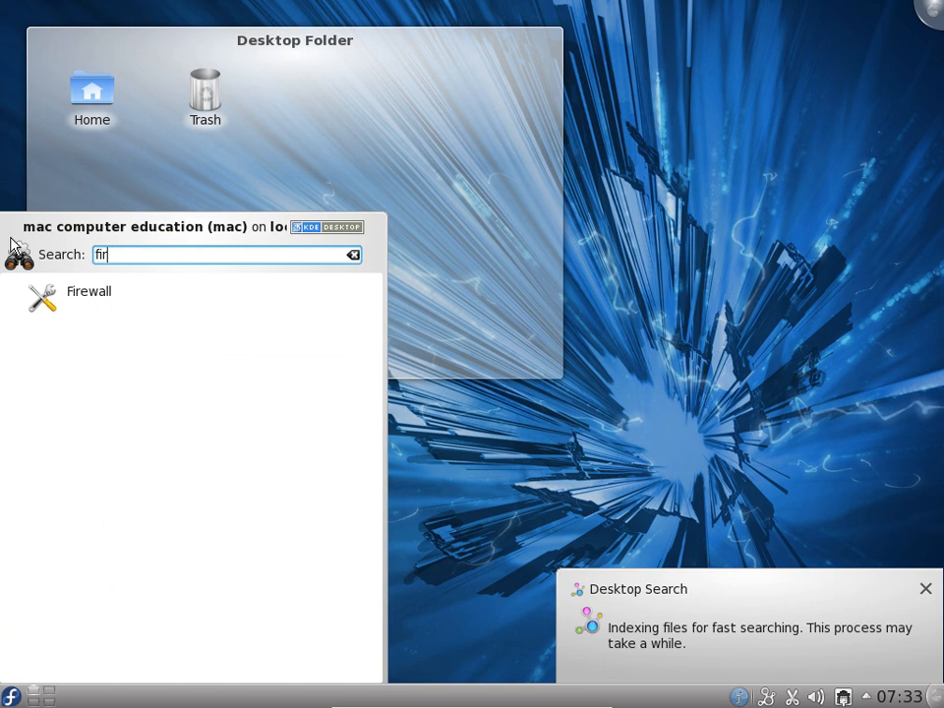
key("BackSpace")
key("BackSpace")
type("mozi")
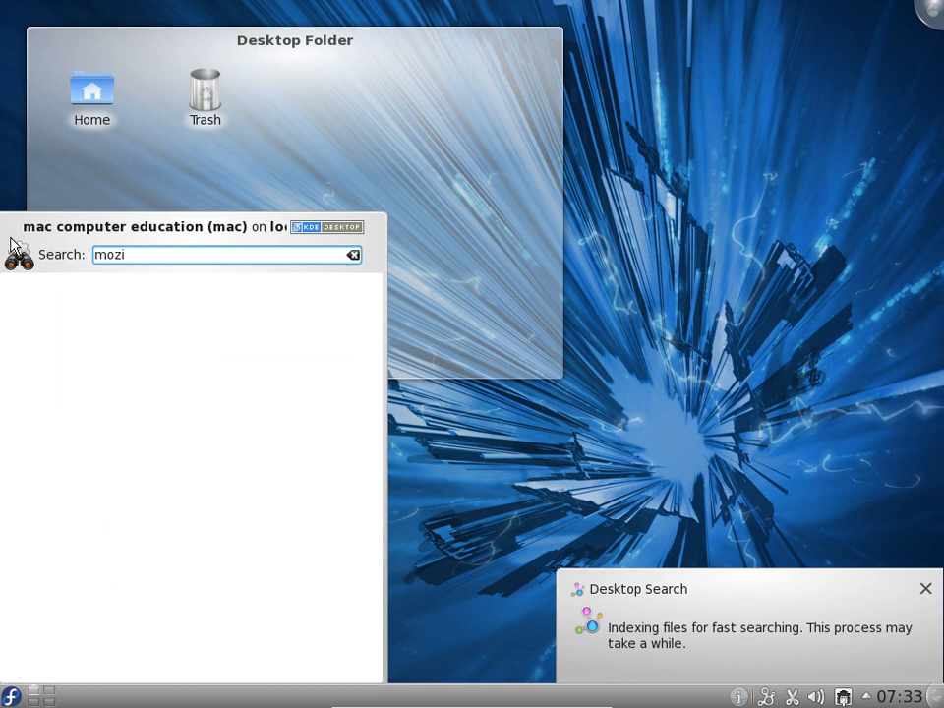
key("BackSpace")
key("BackSpace")
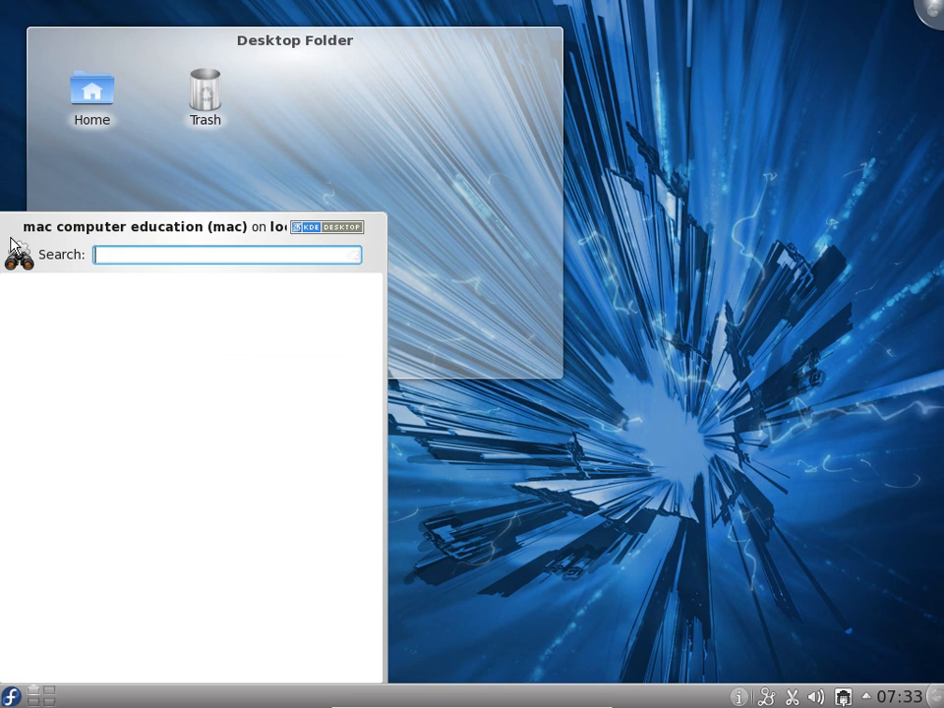
Search the launcher for konq, start the Konqueror web browser, and close its window
type("konq")
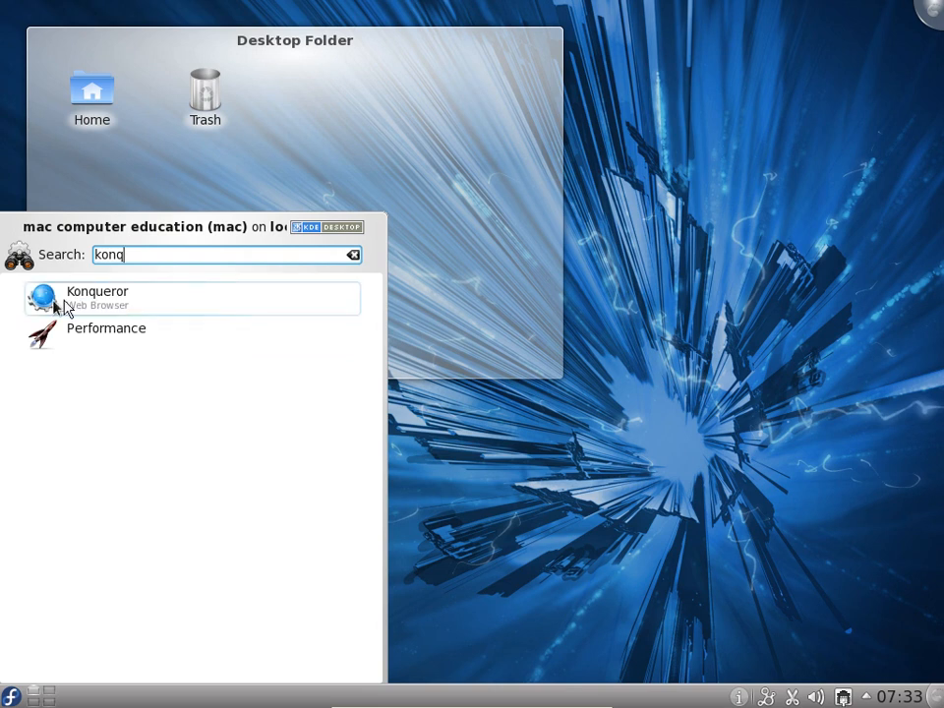
left_click(117, 308)
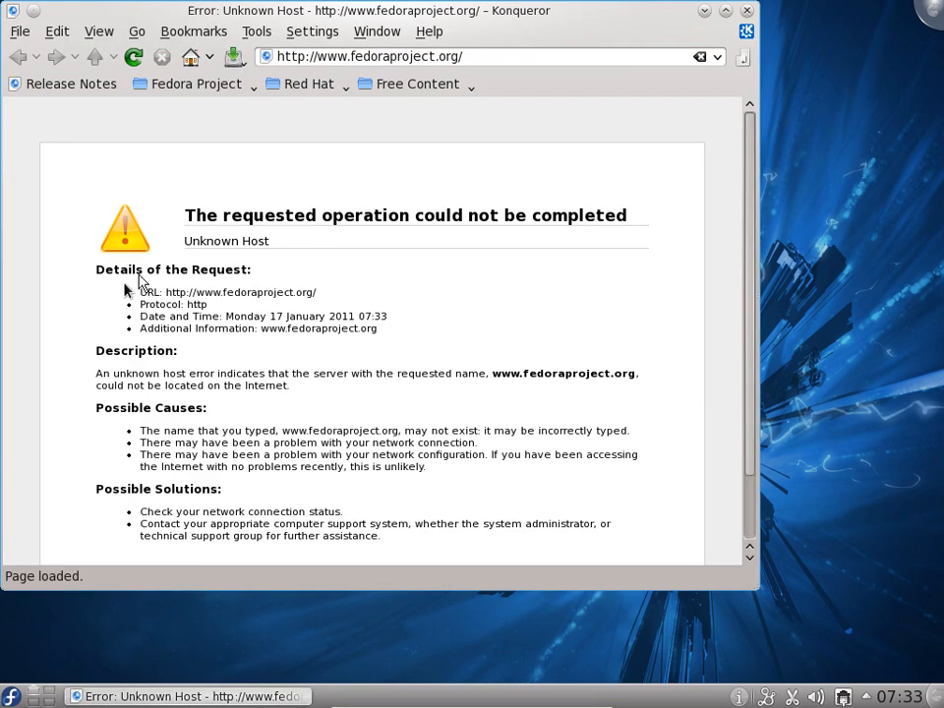
left_click(747, 11)
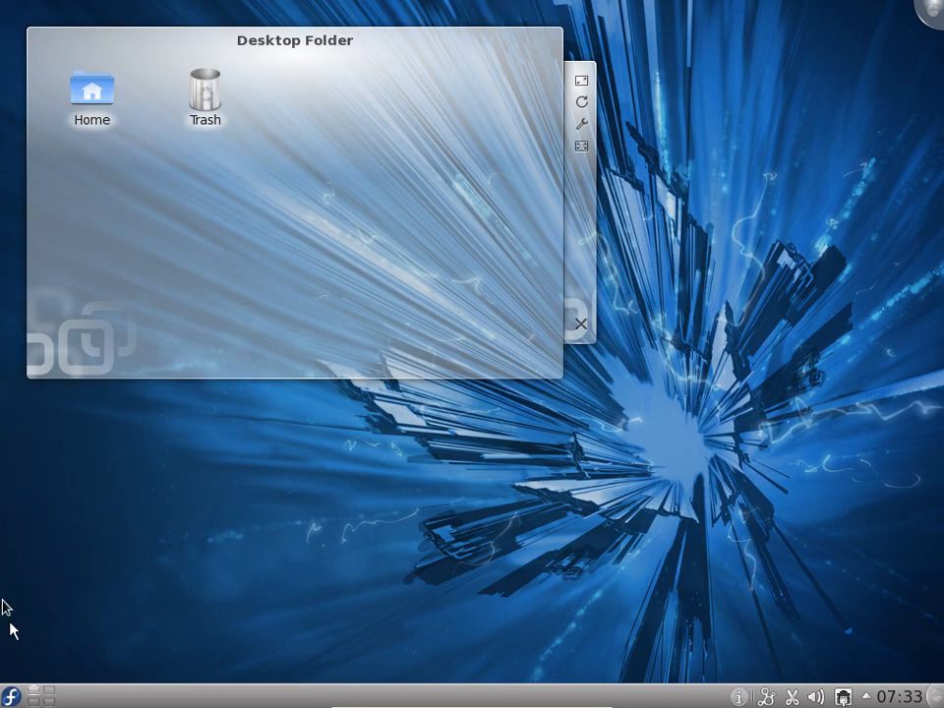
Launch the kjots application through the desktop's Run Command prompt
right_click(354, 394)
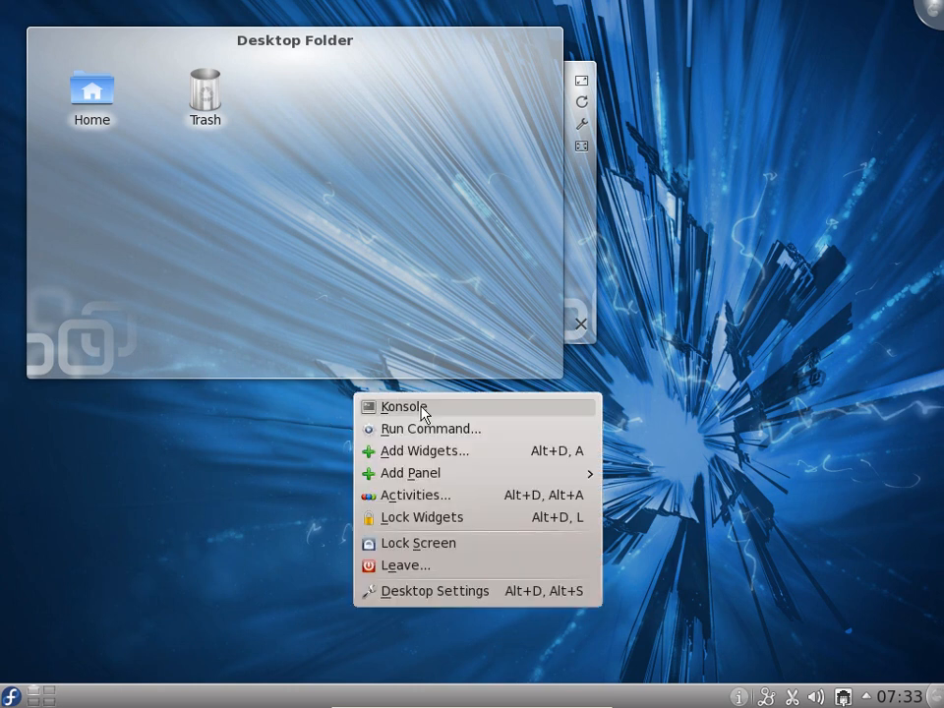
left_click(426, 430)
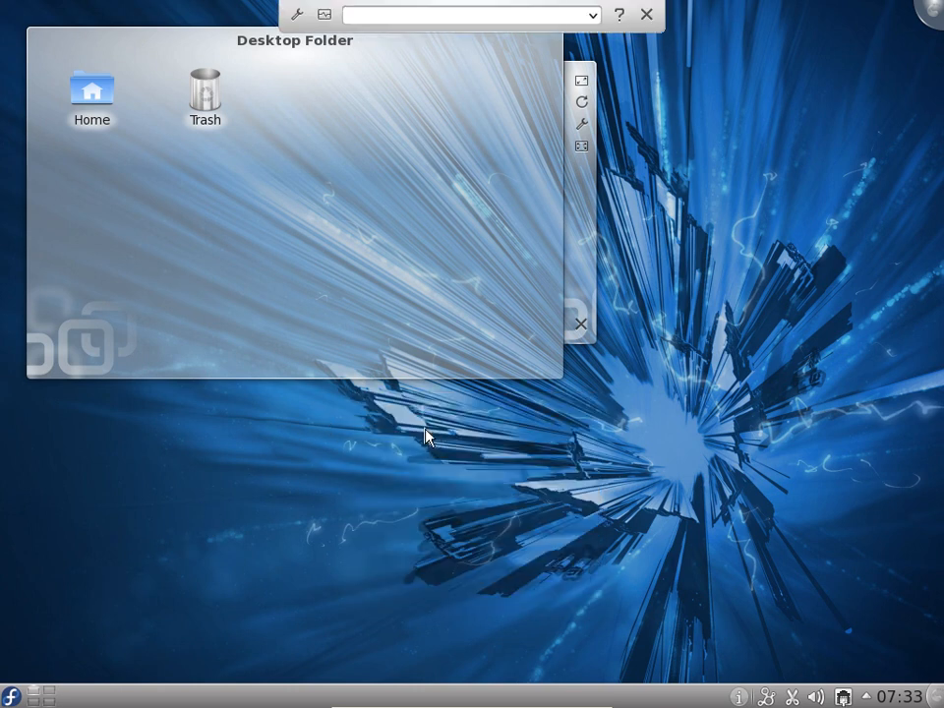
type("k")
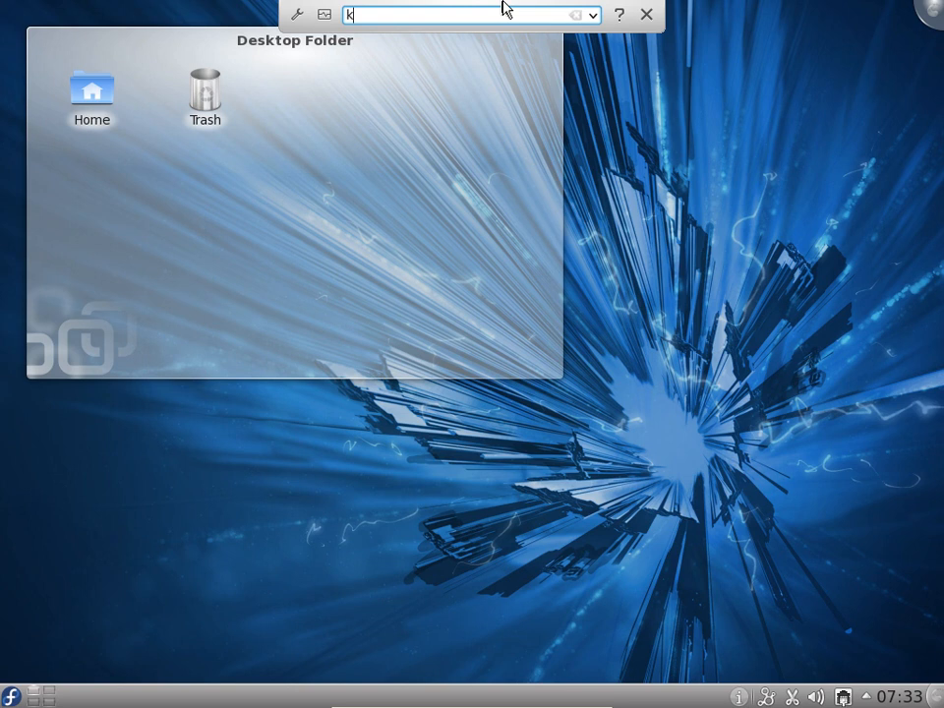
type("jots")
key("Return")
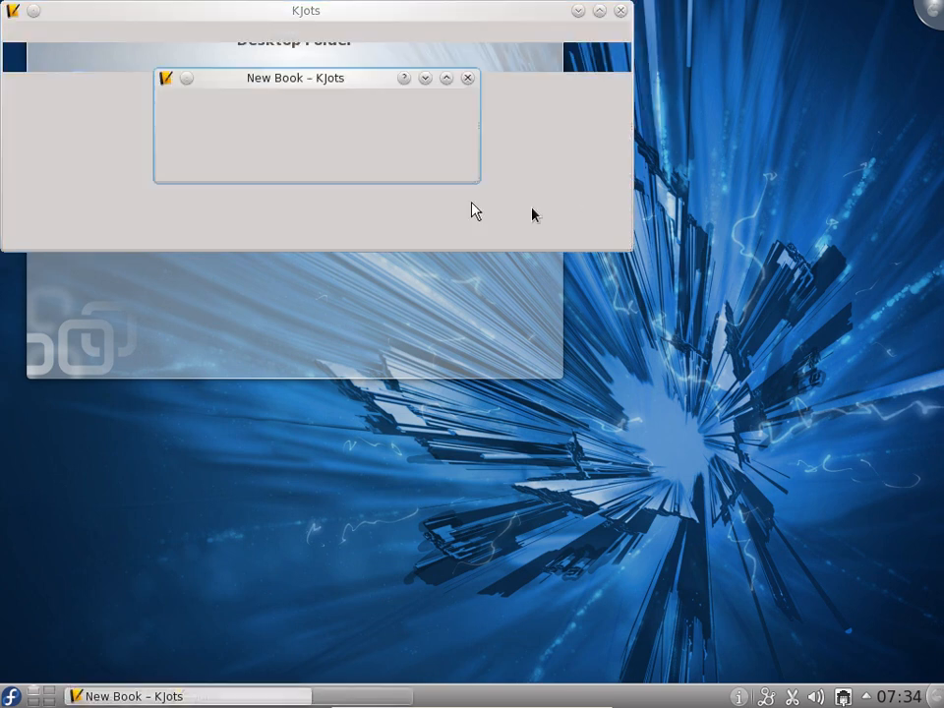
Create a new book named Book 1 and enter the sample text gvdfgdfg on its first page
type("Book 1")
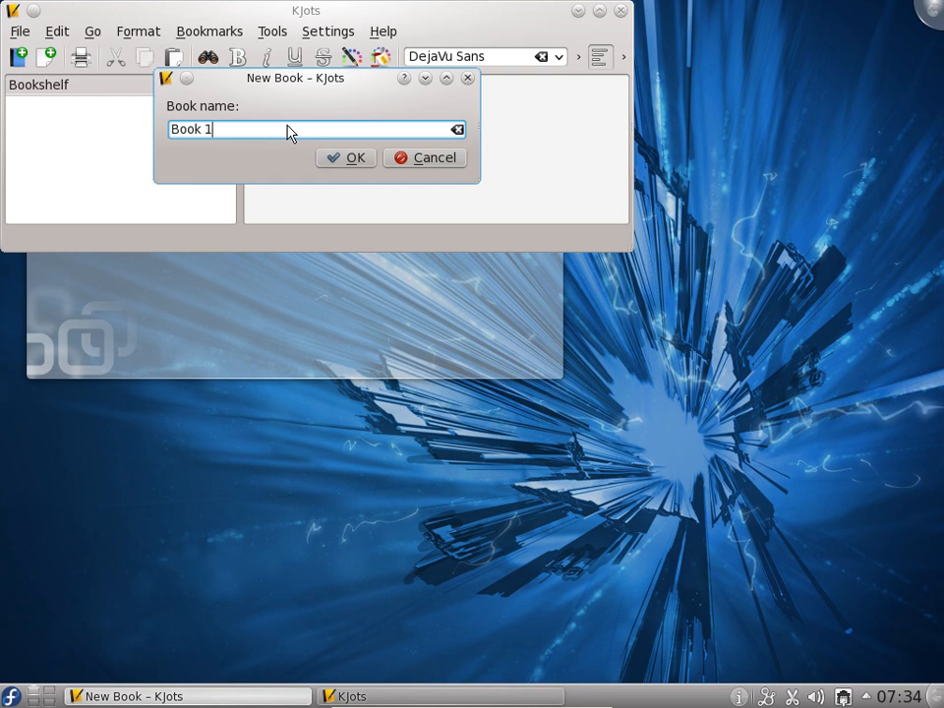
key("Return")
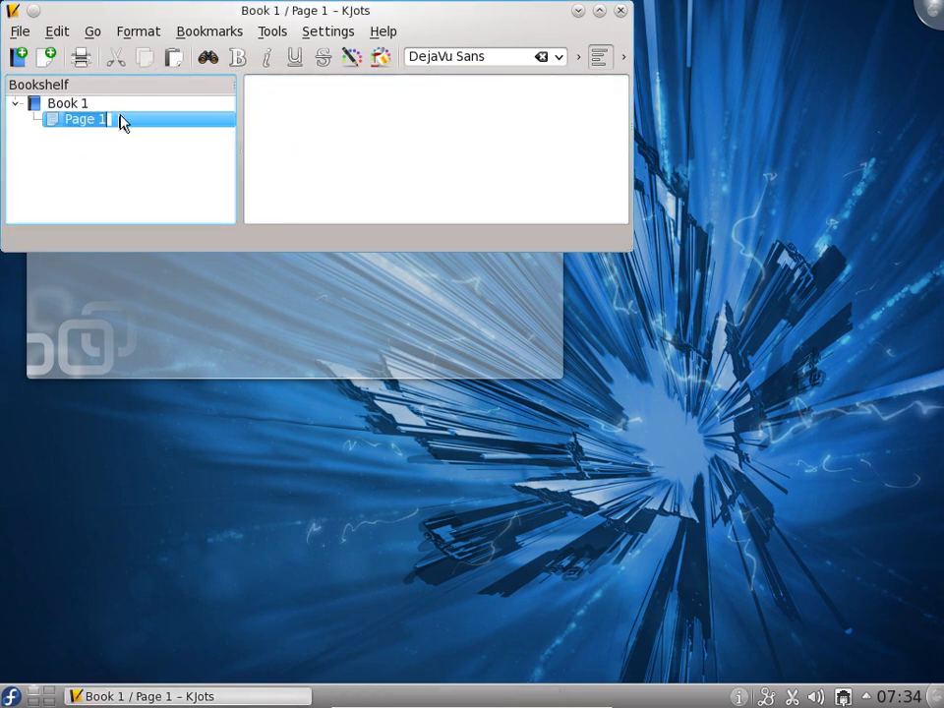
left_click(609, 120)
type("gvdfgdfgdr")
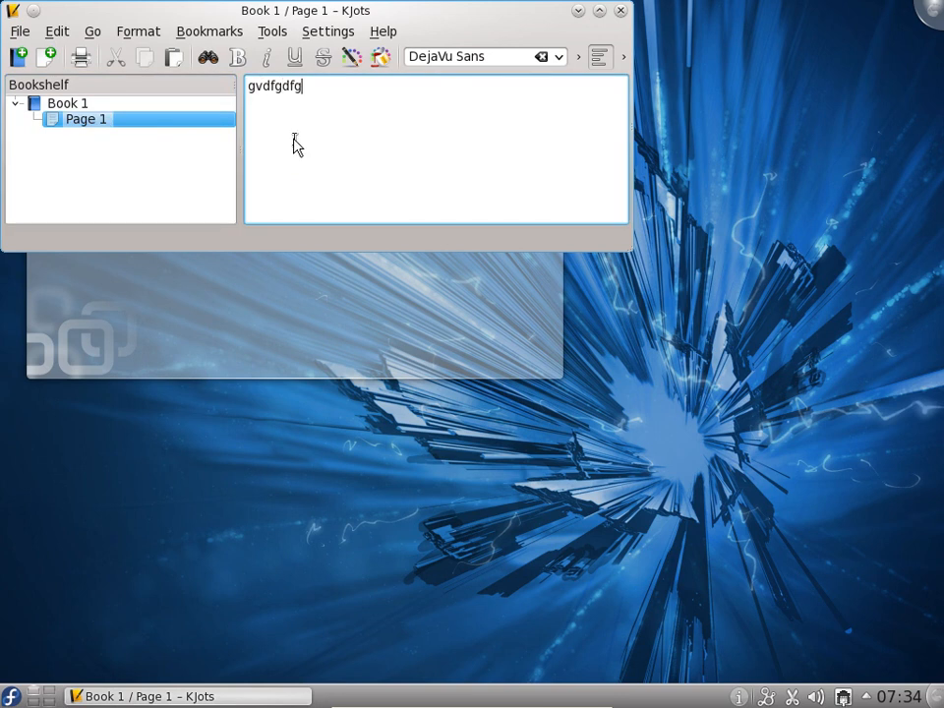
Add a second page to Book 1 and enter the sample text gdfg on it
right_click(69, 104)
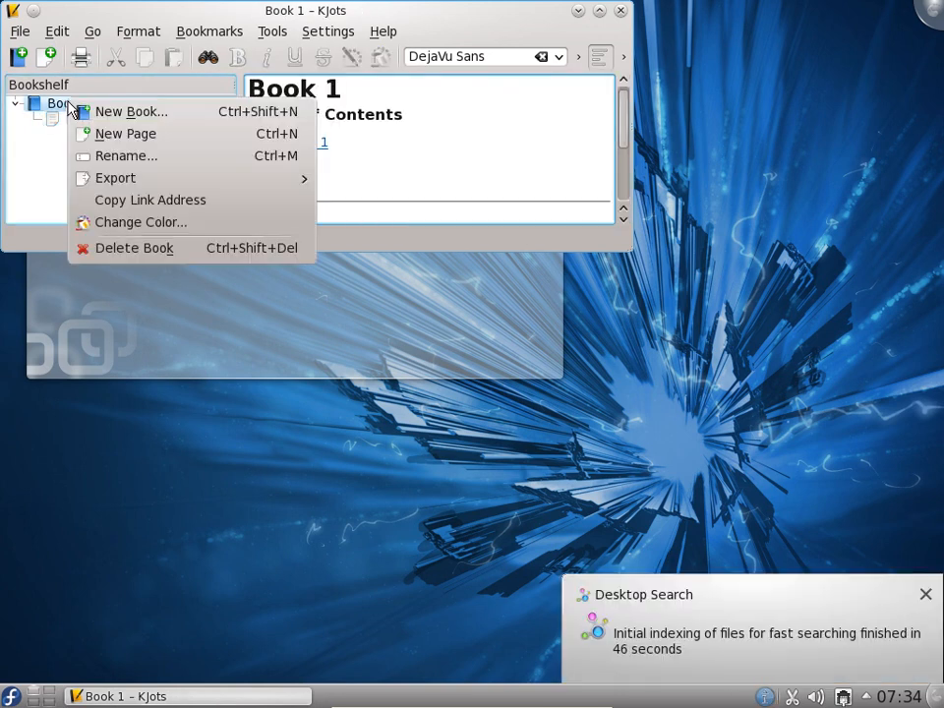
left_click(125, 134)
left_click(300, 139)
type("gdfg")
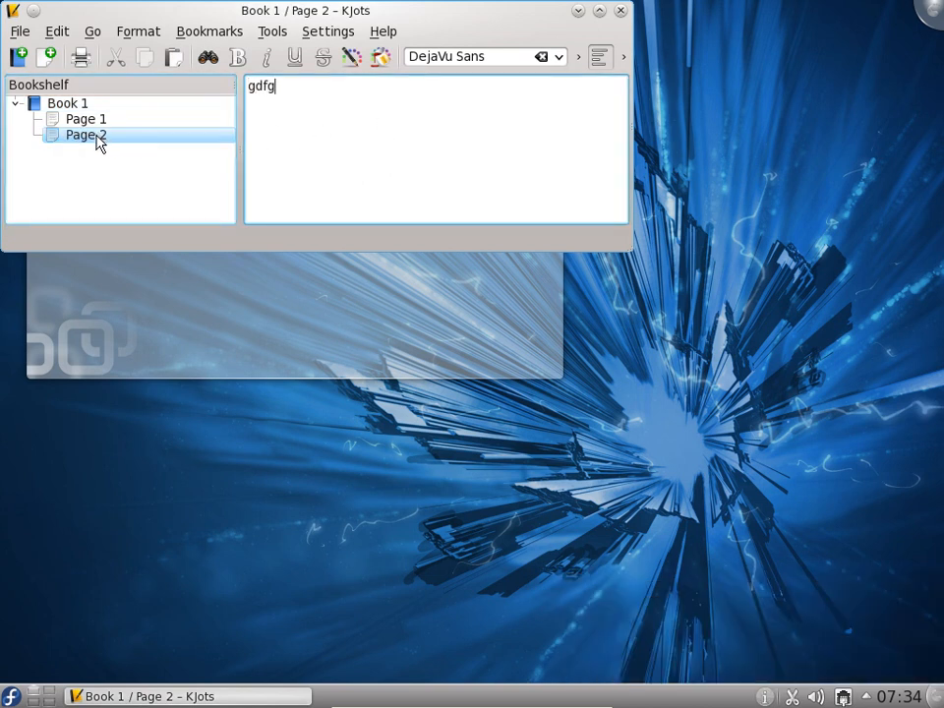
Add a third page to Book 1 and name it chapter 3nghngh
right_click(54, 105)
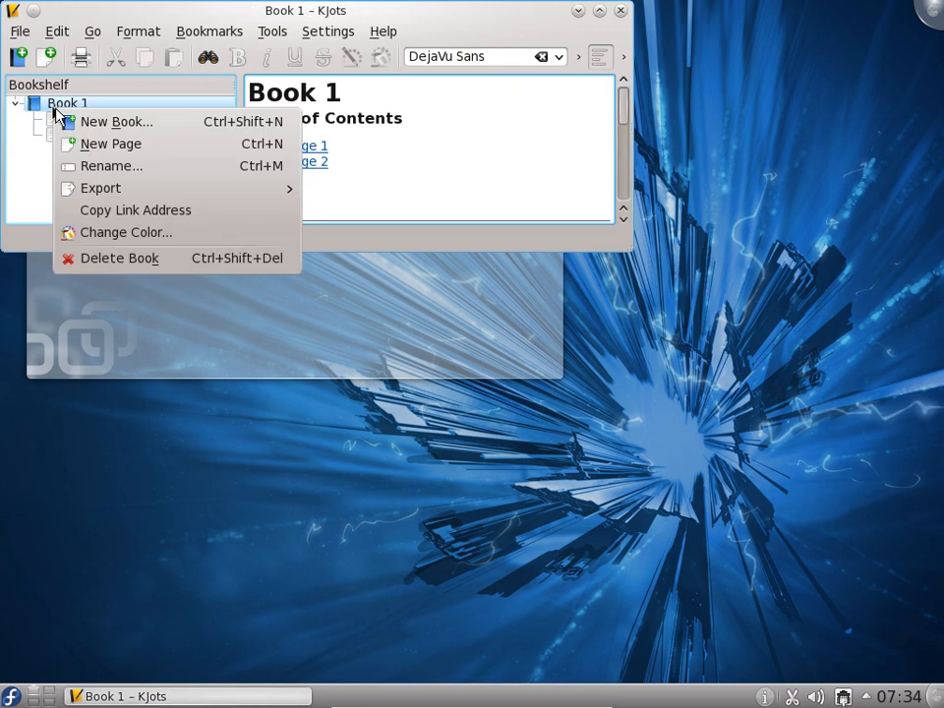
left_click(99, 143)
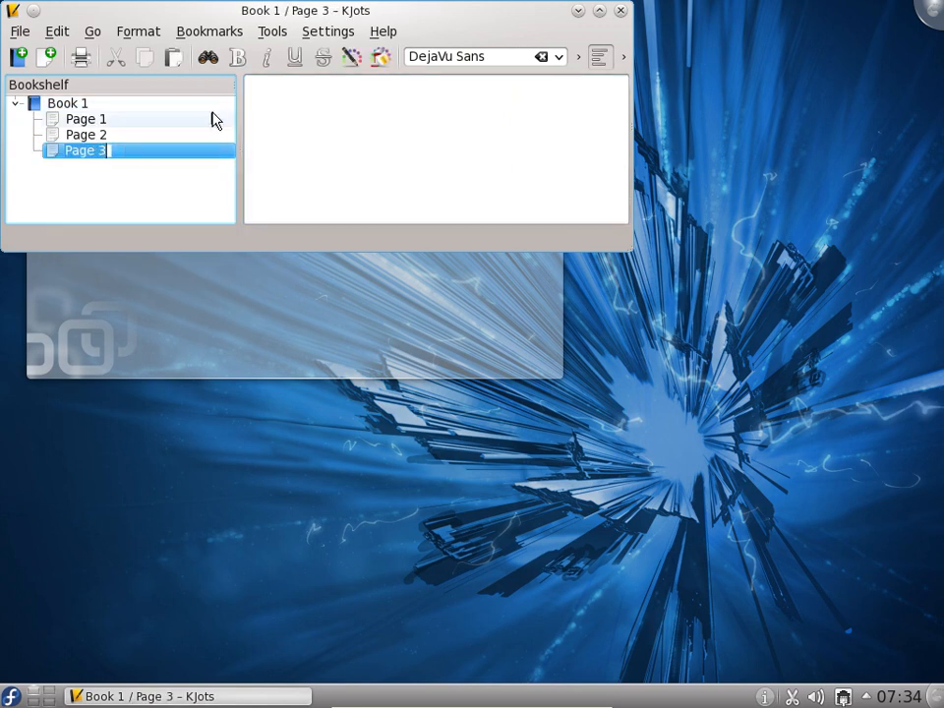
type("chat")
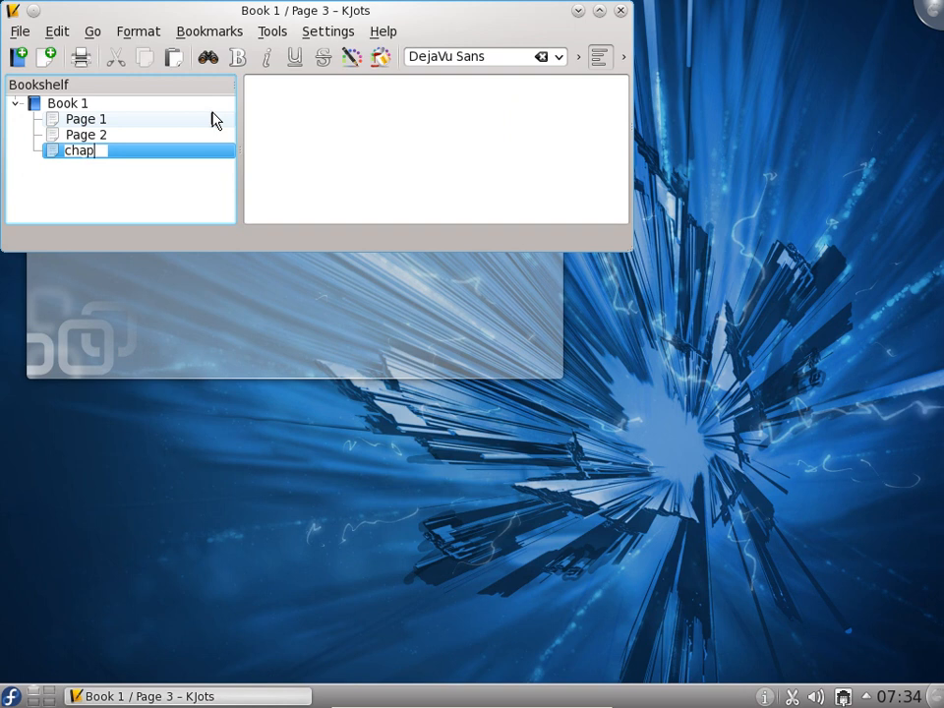
type("ter 2")
key("BackSpace")
type("3")
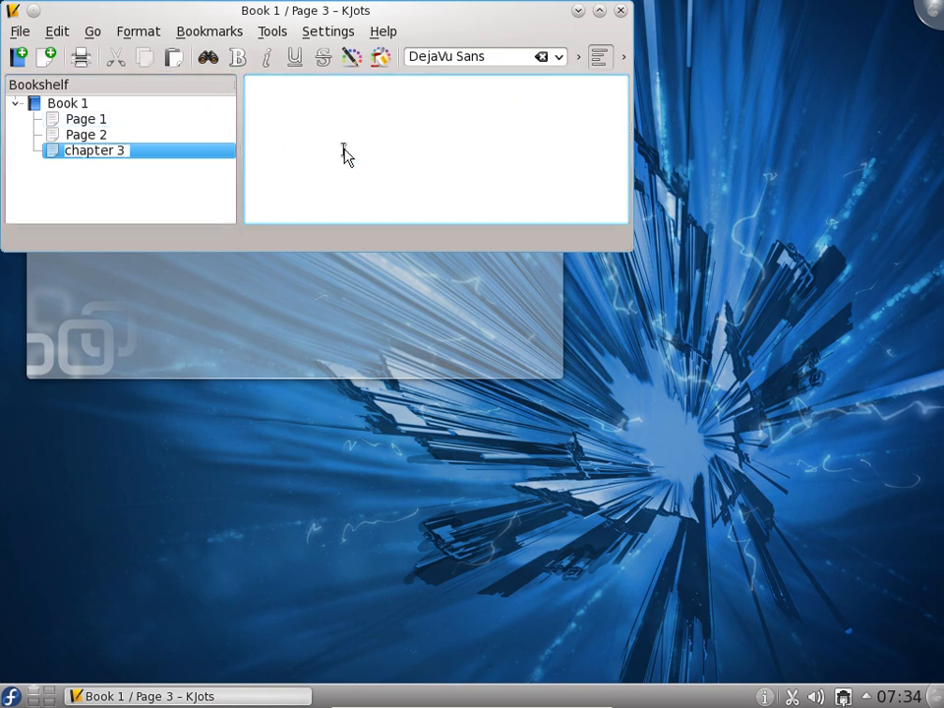
type("nghngh")
Review Page 2, Page 1 and the table of contents of Book 1, and collapse the book
left_click(86, 136)
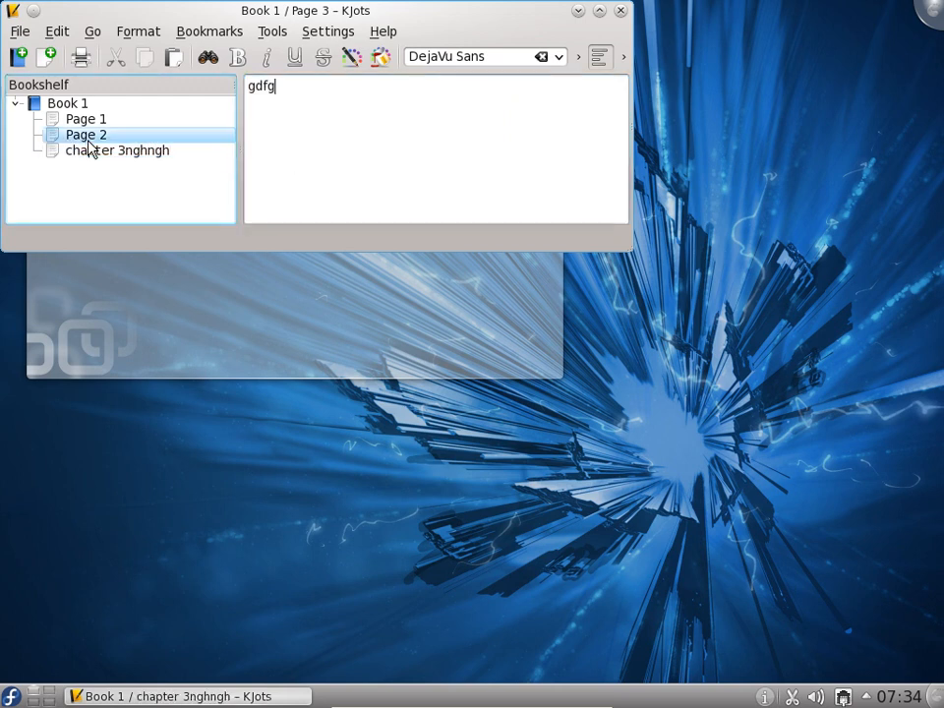
left_click(82, 119)
left_click(73, 103)
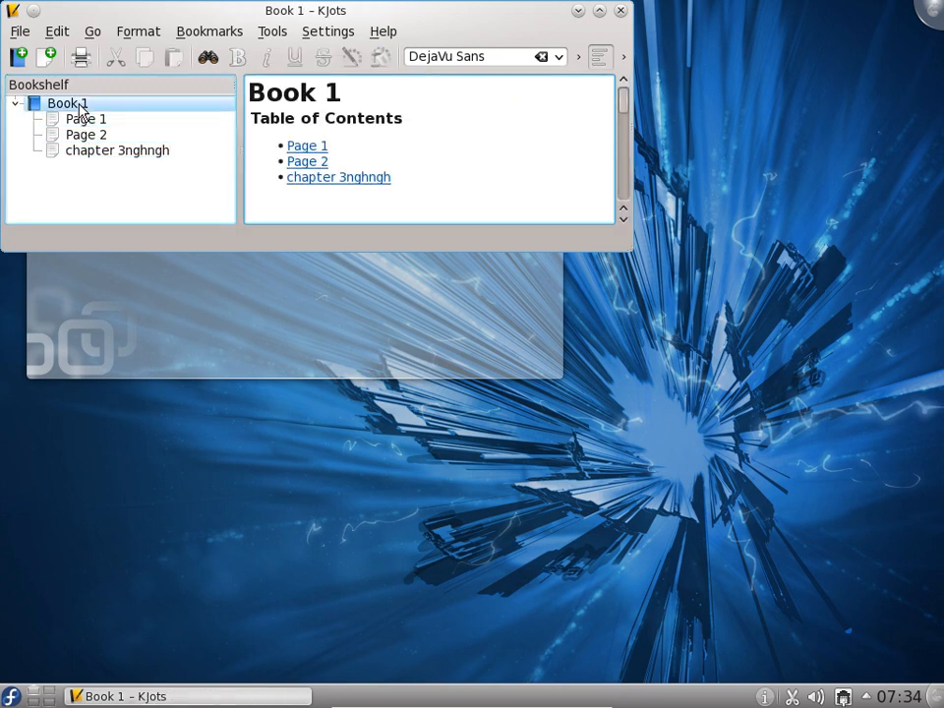
left_click(20, 103)
Create another book named Book 2 in the bookshelf
right_click(40, 138)
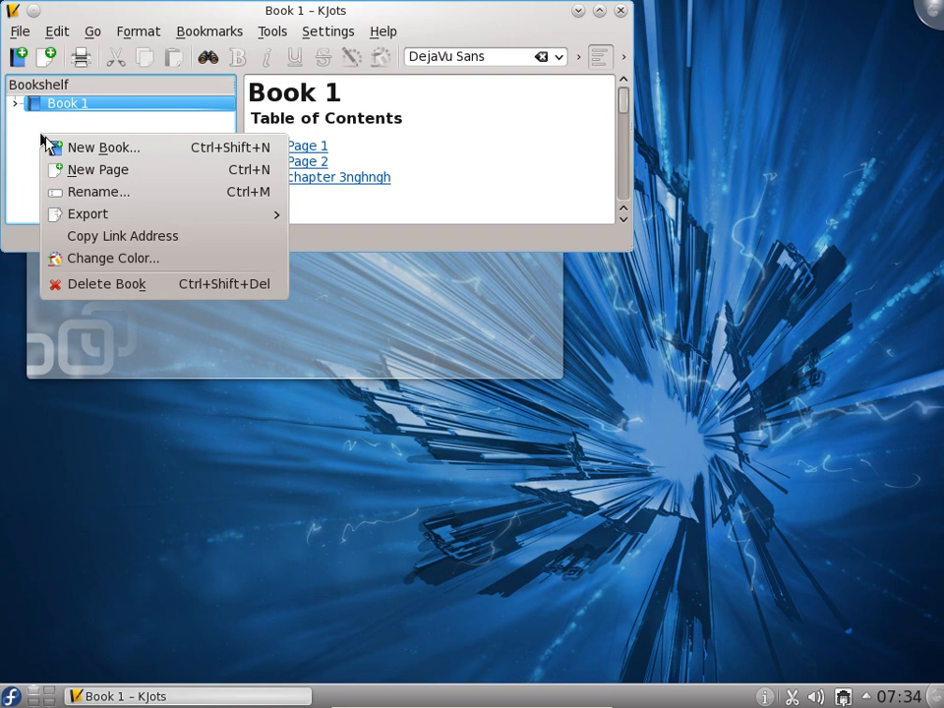
left_click(116, 149)
type("Book 2")
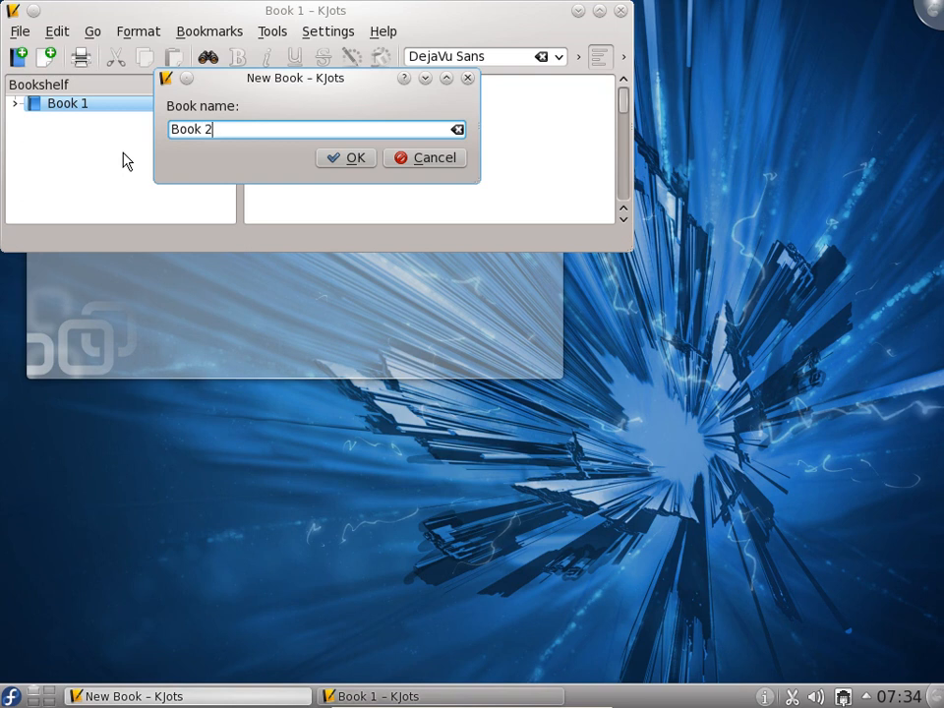
key("Return")
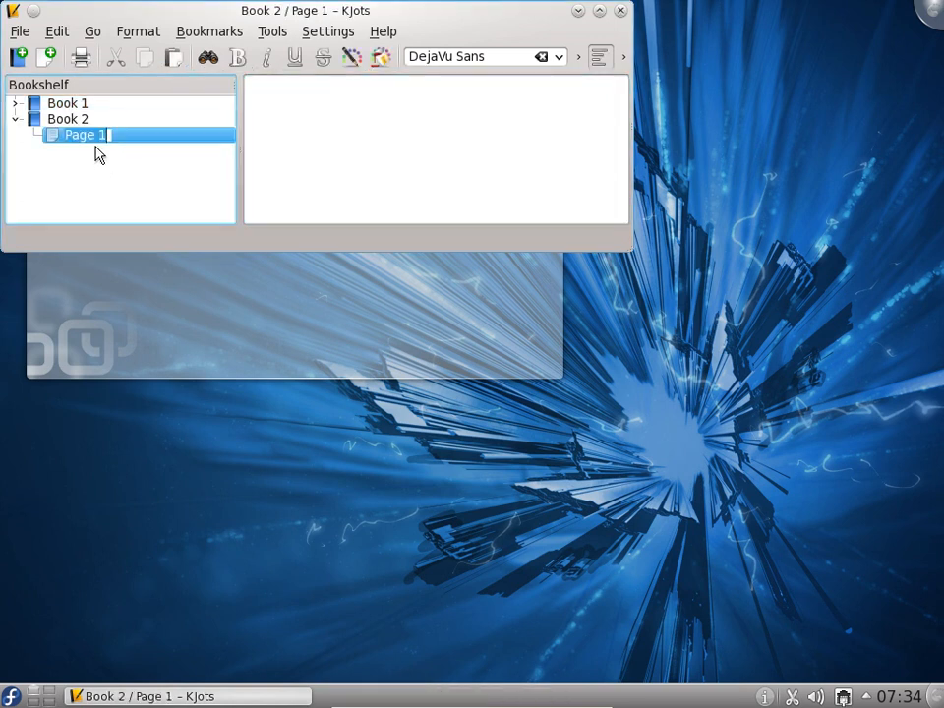
Name the first page of Book 2 chapter 1 and deselect it
type("chapter ")
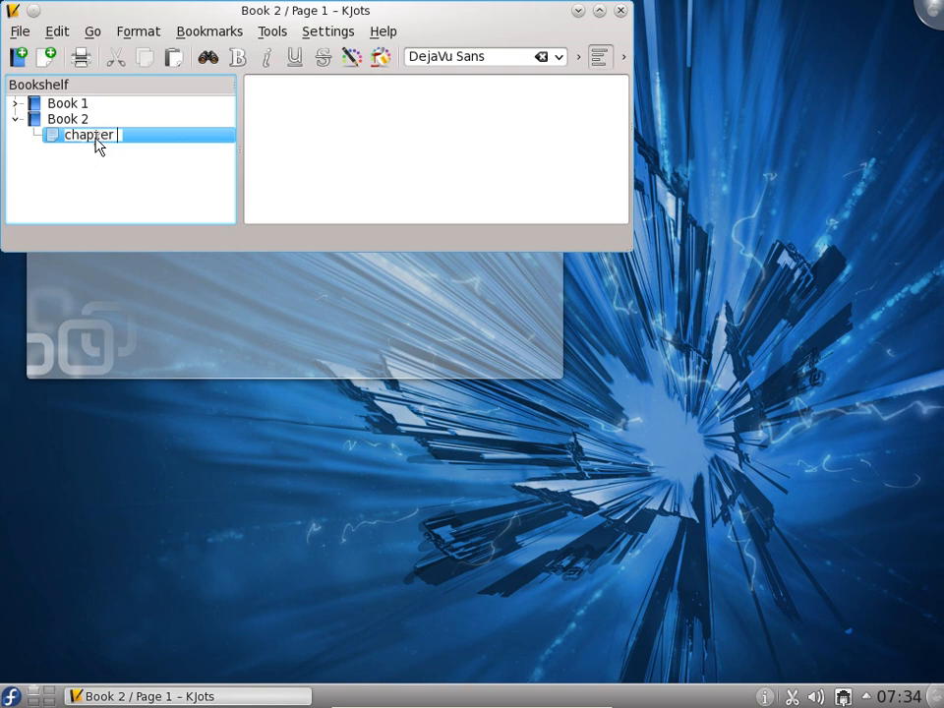
type("2")
key("BackSpace")
type("1")
key("Return")
left_click(143, 182)
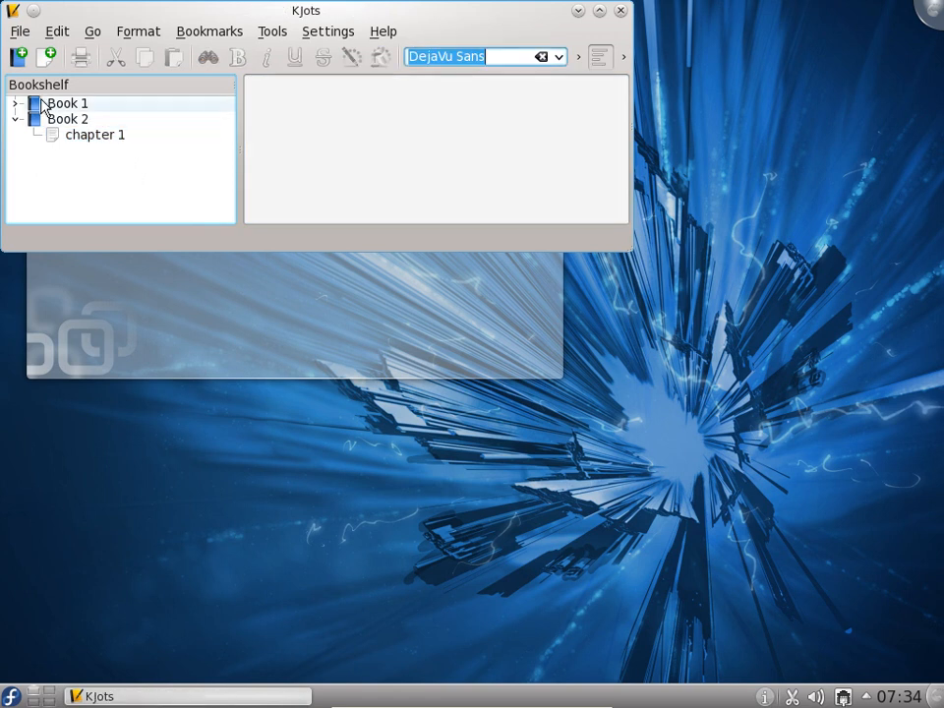
right_click(43, 106)
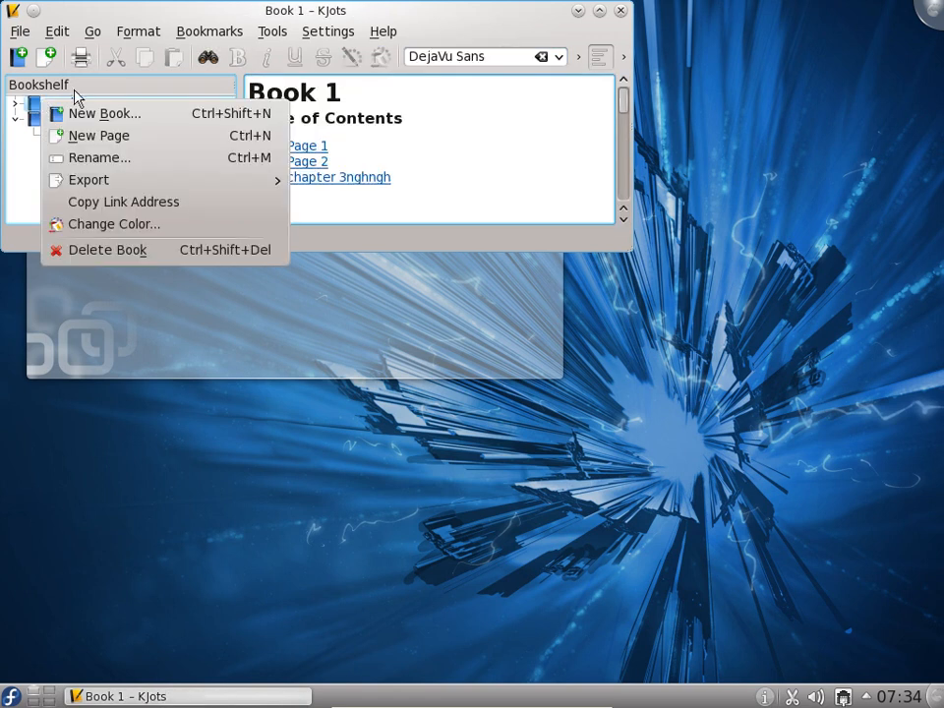
left_click(19, 43)
left_click(20, 31)
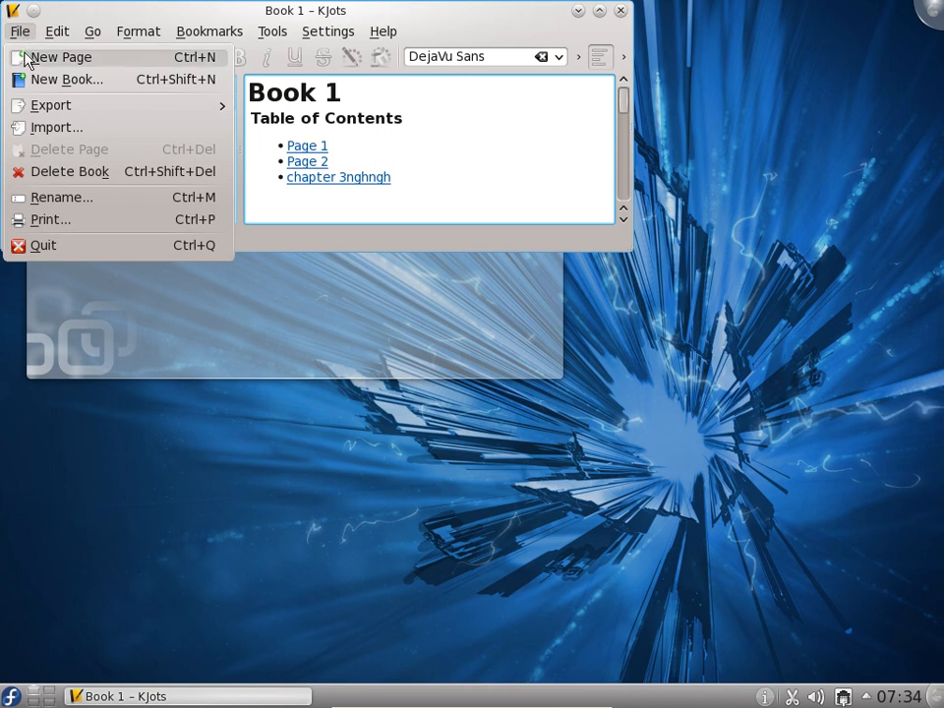
mouse_move(55, 39)
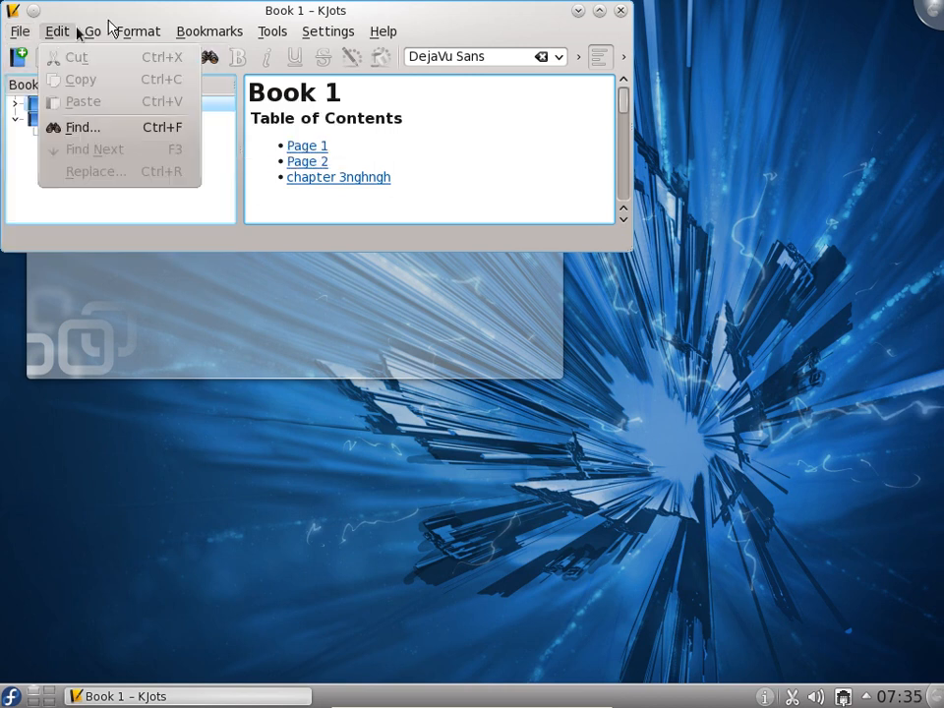
mouse_move(134, 36)
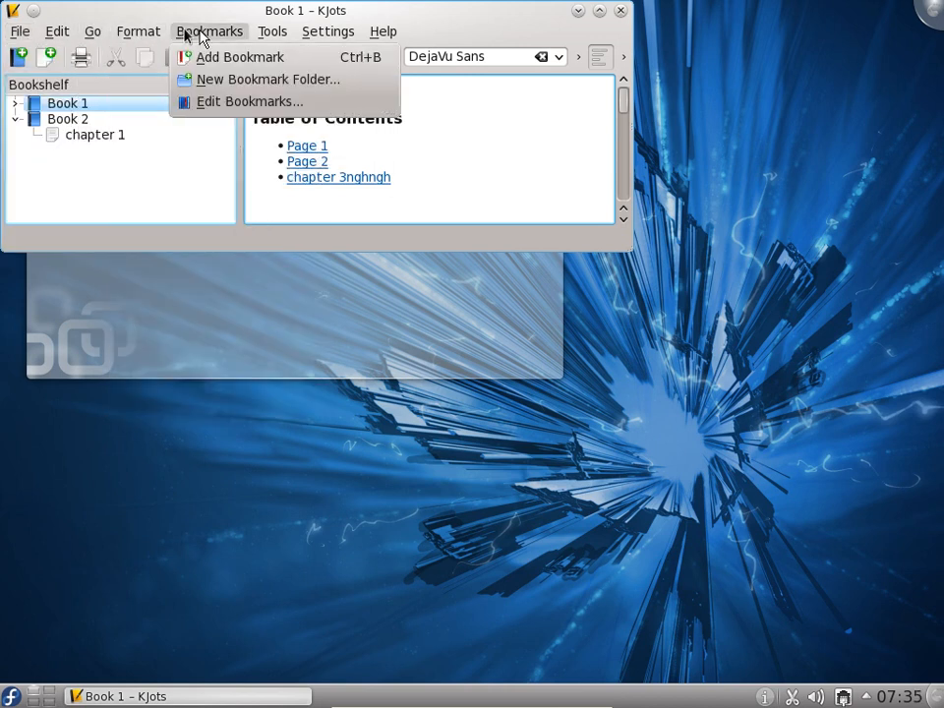
mouse_move(279, 35)
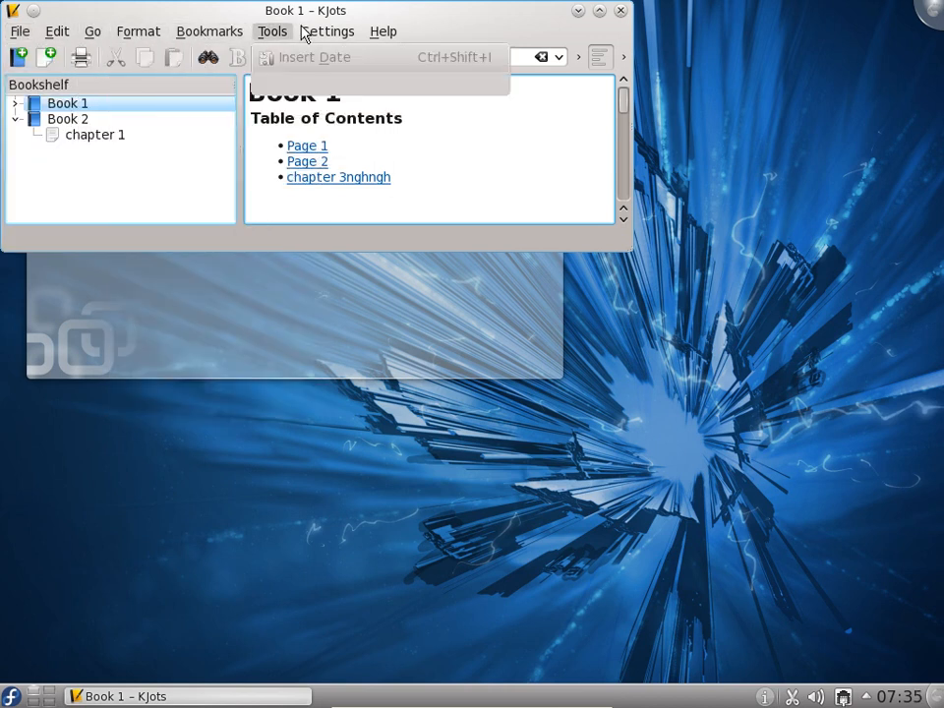
left_click(59, 108)
right_click(61, 108)
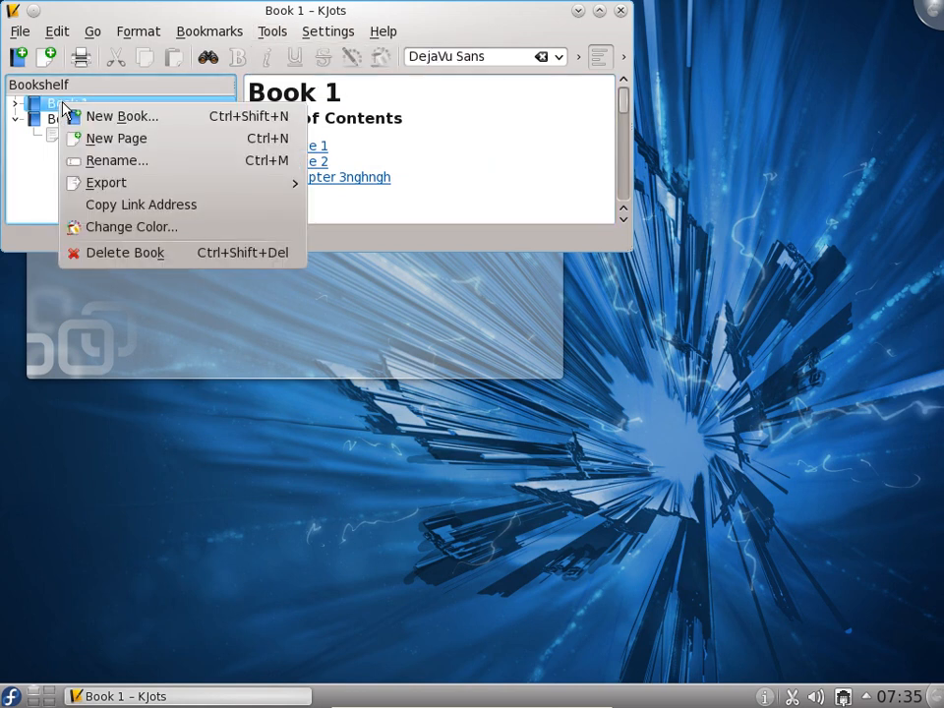
mouse_move(120, 186)
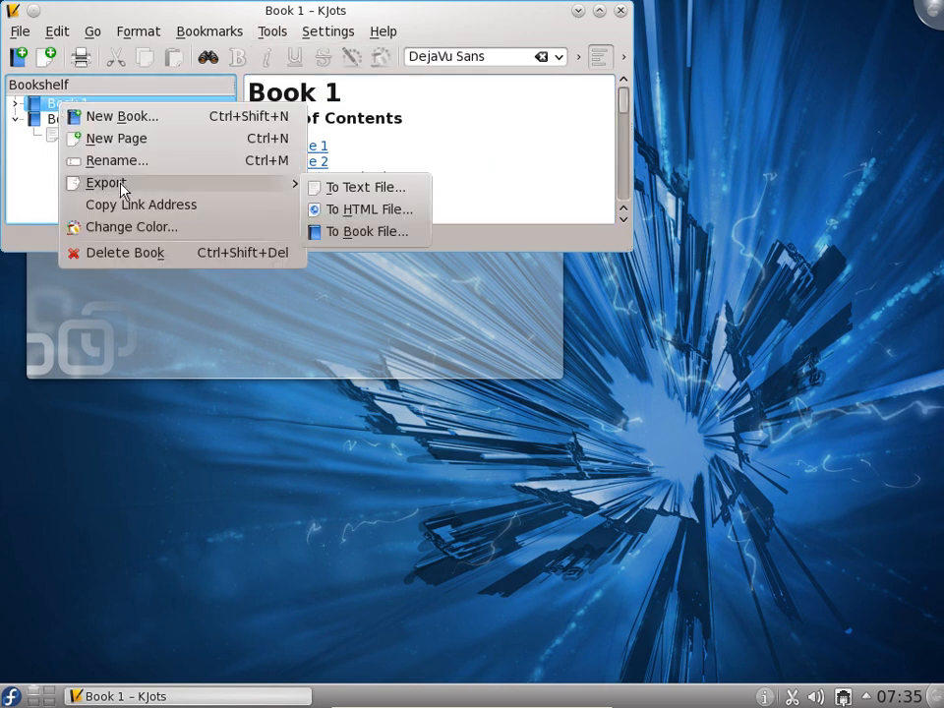
left_click(372, 232)
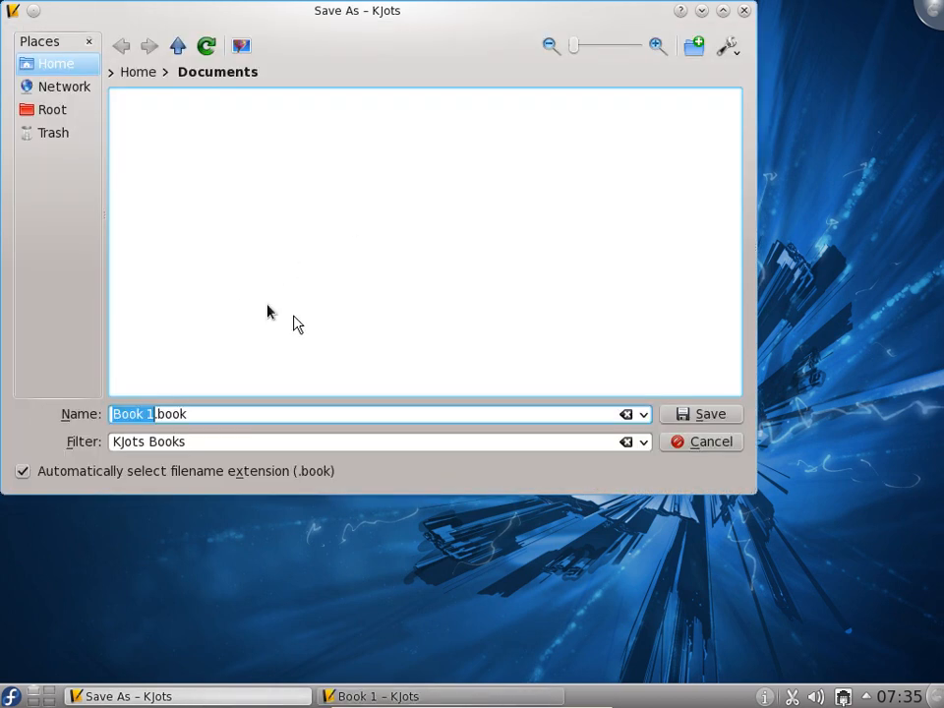
left_click(699, 445)
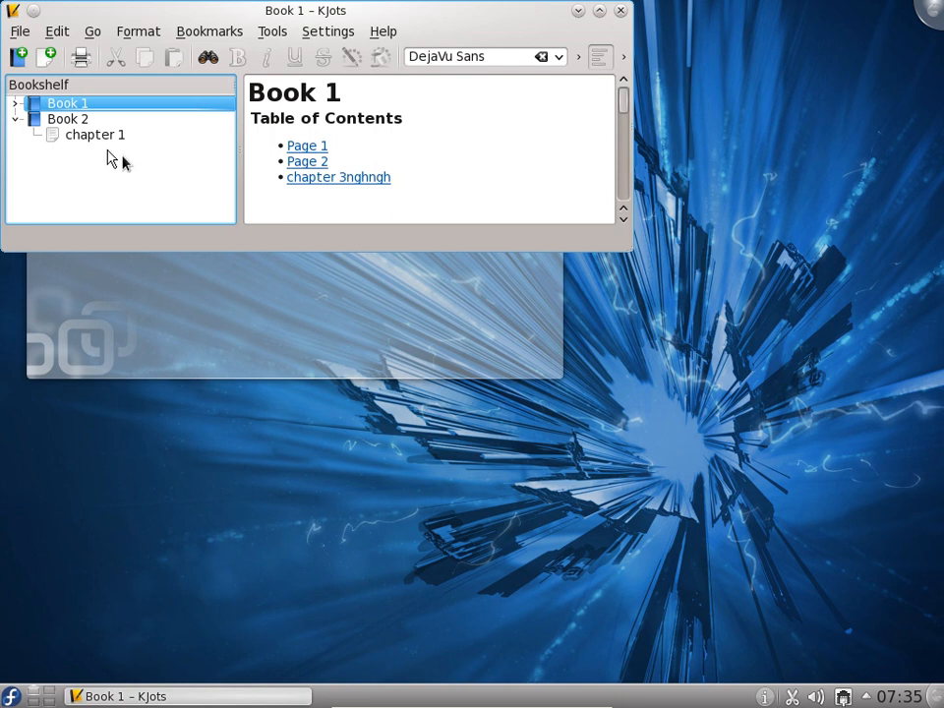
Show the contents overview of Book 2 and maximize the KJots window
right_click(76, 122)
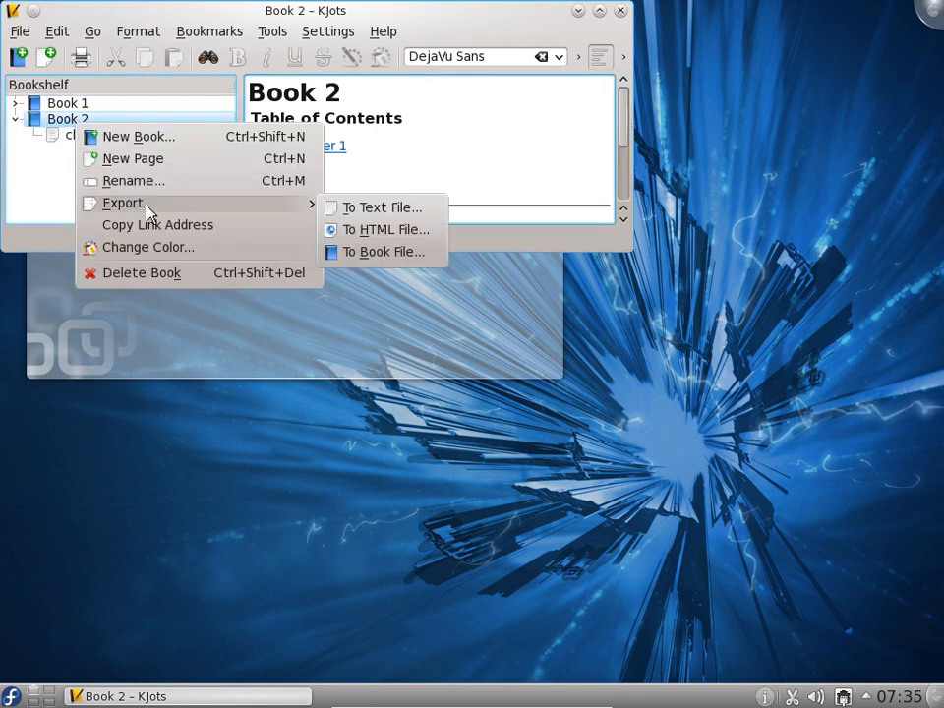
left_click(324, 150)
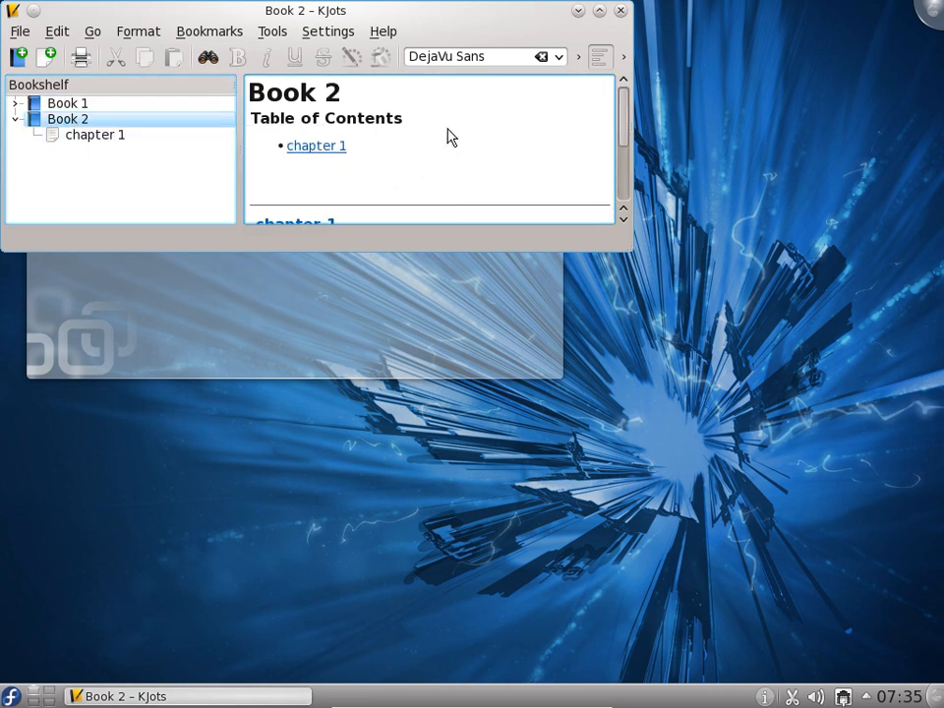
left_click(326, 151)
left_click(299, 185)
left_click(599, 11)
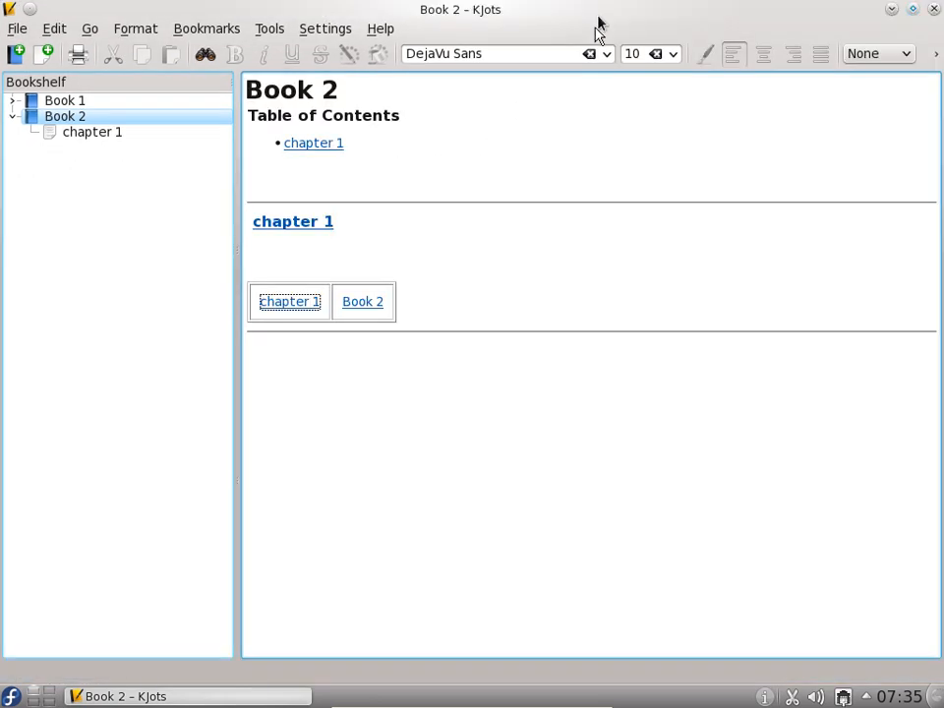
Expand Book 1, review Page 1, Page 2 and the book's table of contents, and close KJots
left_click(29, 102)
left_click(13, 101)
left_click(75, 117)
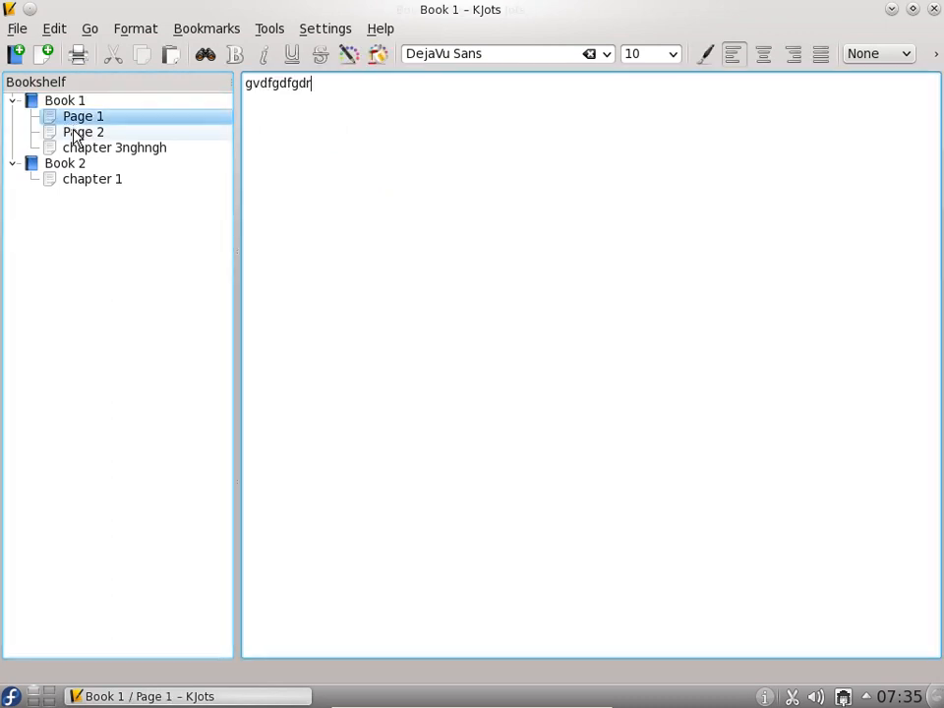
left_click(75, 132)
left_click(68, 102)
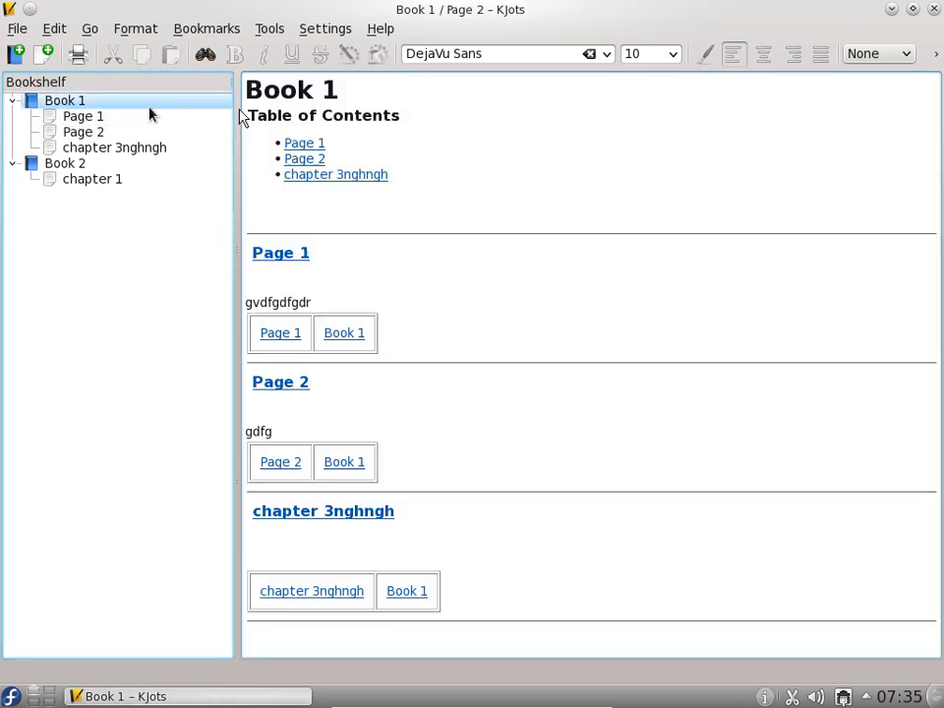
left_click(311, 162)
left_click(312, 178)
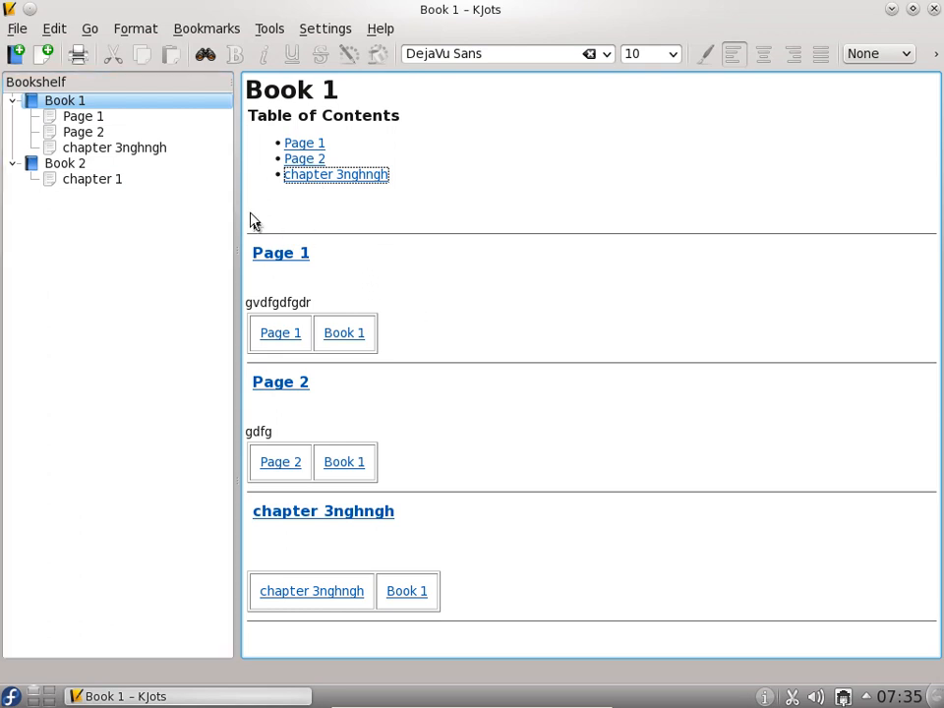
left_click(933, 13)
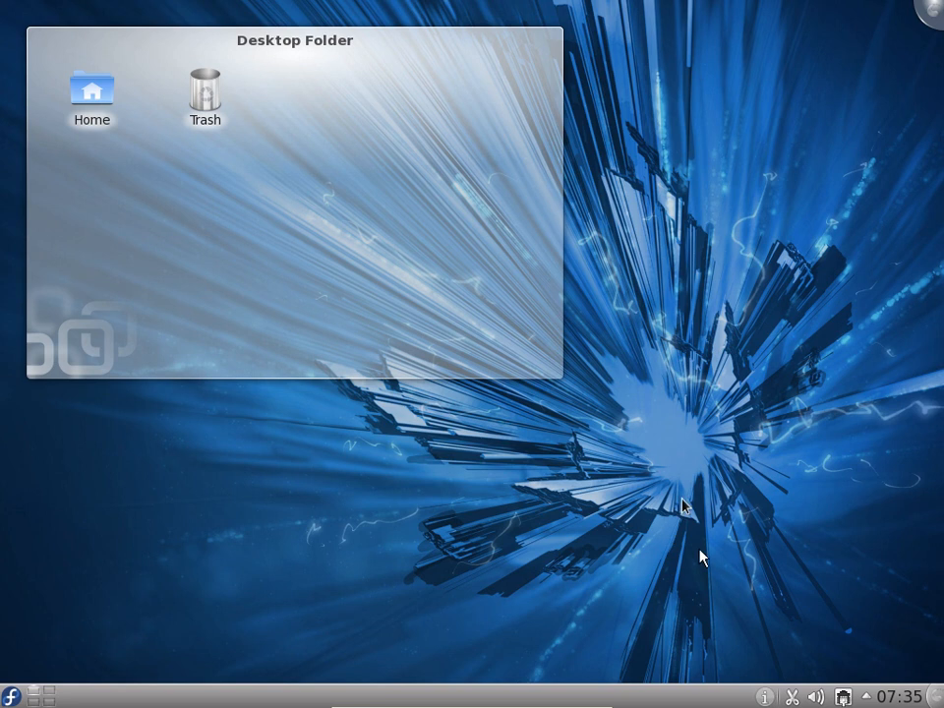
Run the command klipper from the desktop
right_click(660, 352)
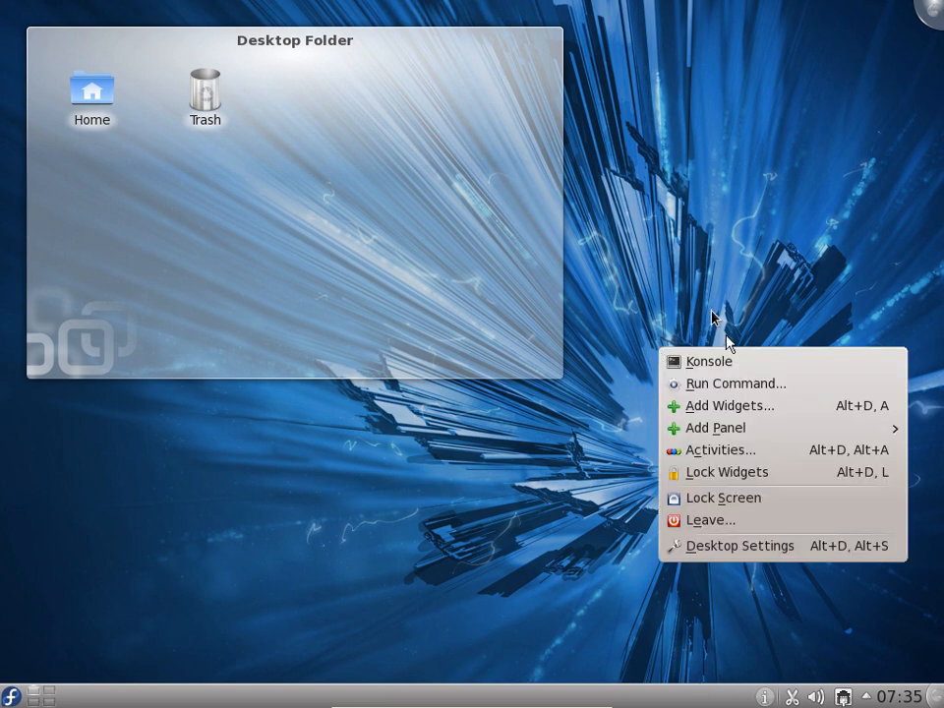
left_click(732, 387)
type("klipper")
key("Return")
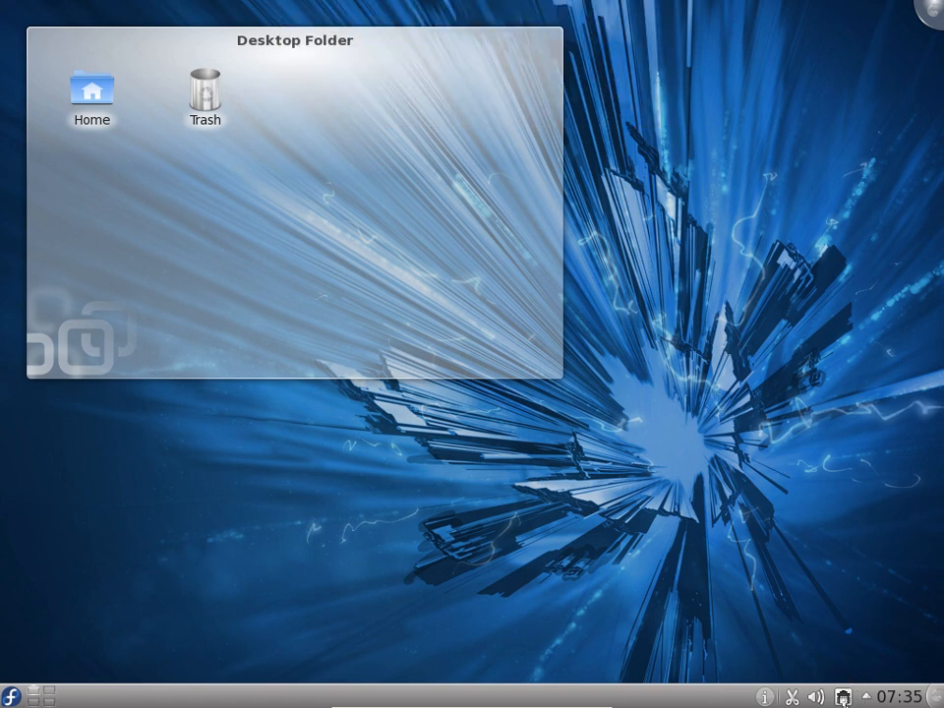
Inspect the audio volume control, the network interfaces and connections, and the panel options of the network widget
scroll(817, 697, "down", 2)
left_click(822, 698)
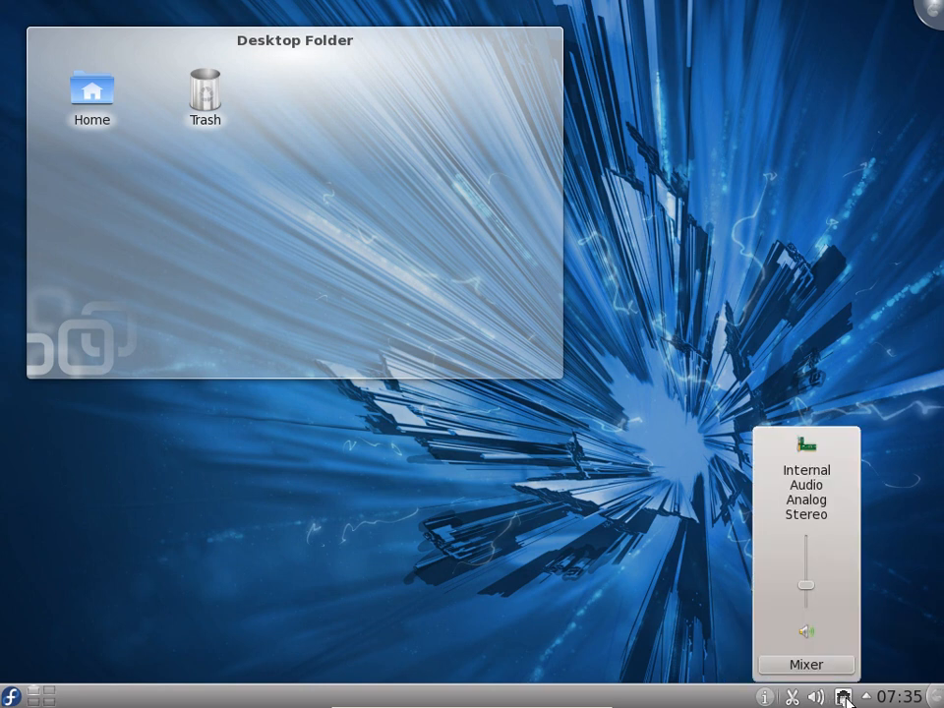
left_click(847, 697)
left_click(846, 698)
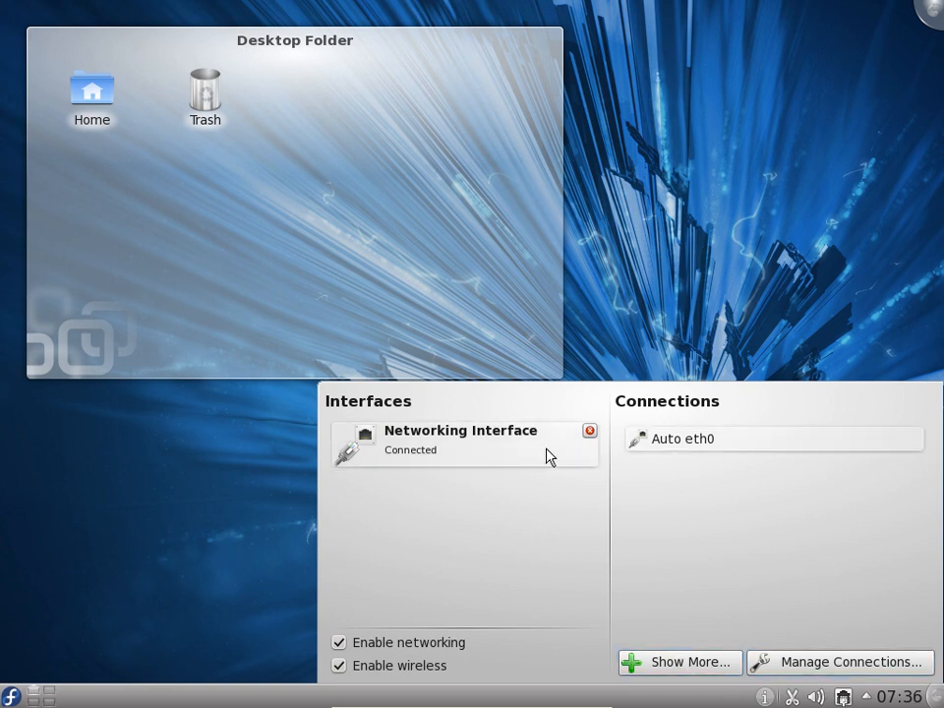
right_click(842, 697)
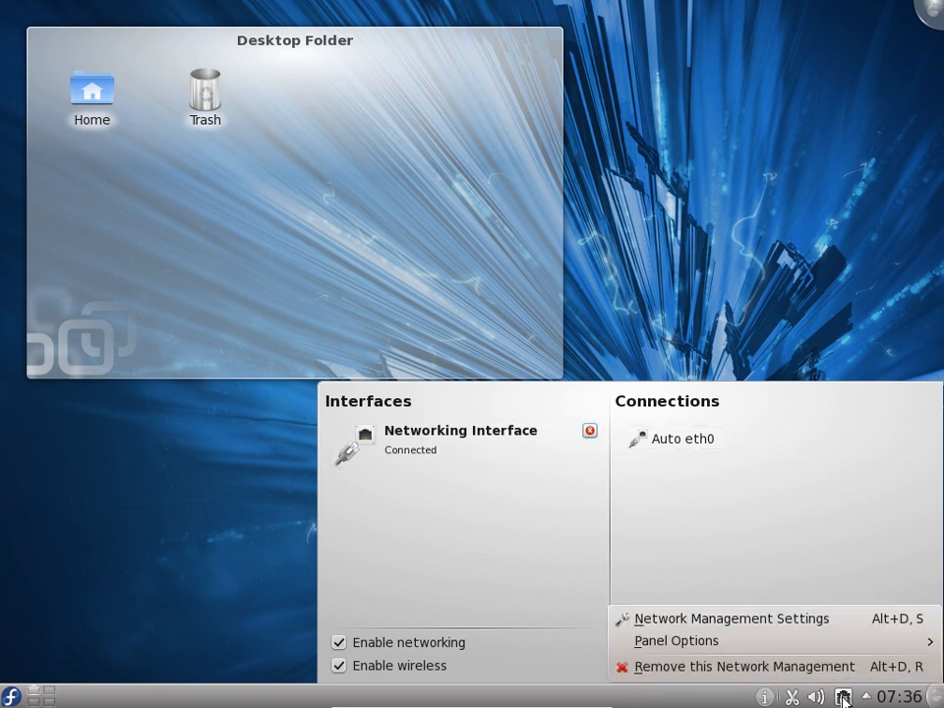
mouse_move(634, 643)
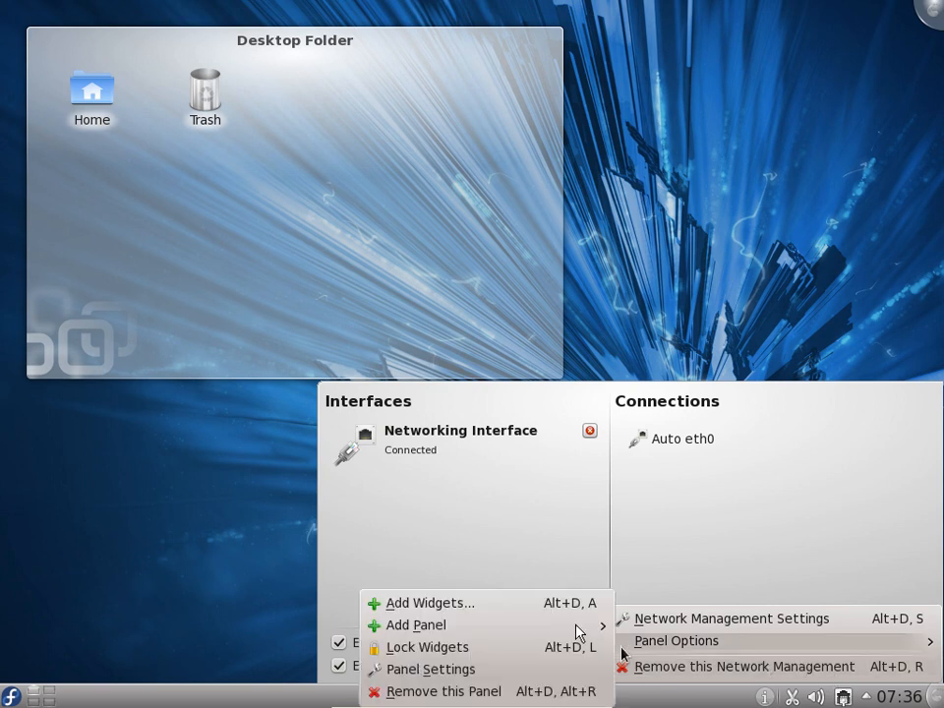
left_click(224, 614)
left_click(850, 699)
left_click(846, 698)
left_click(846, 697)
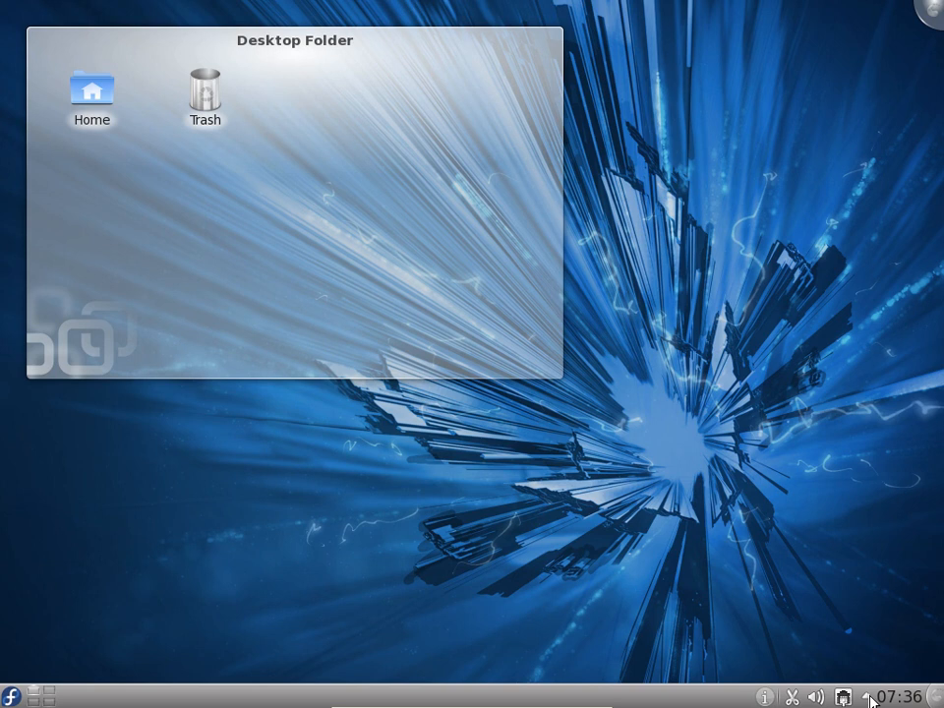
Look at the hidden system tray items and the favorites in the application launcher
left_click(866, 697)
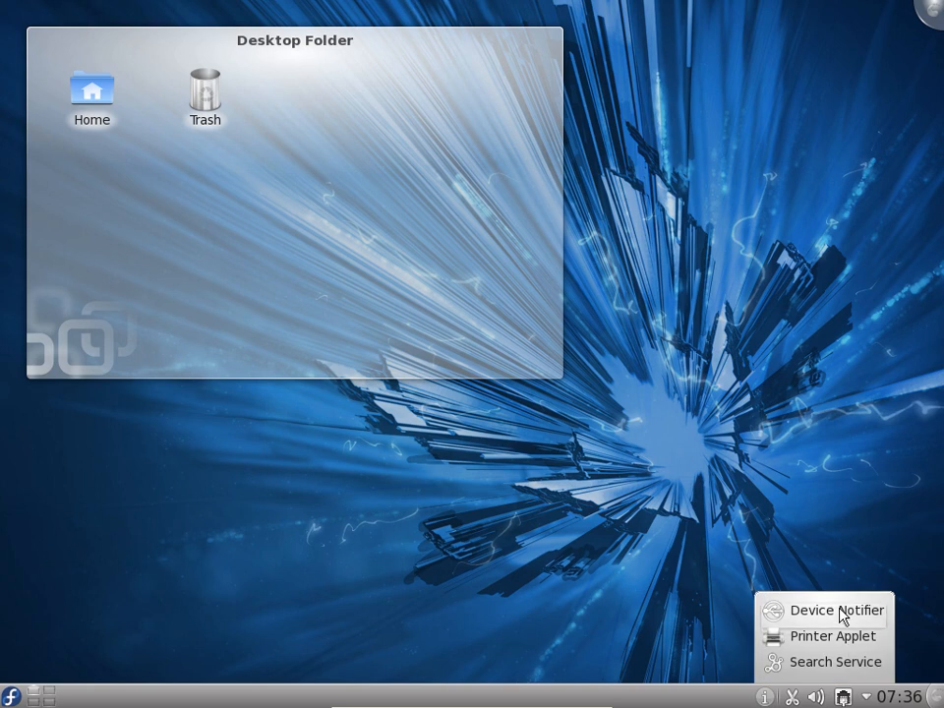
left_click(498, 576)
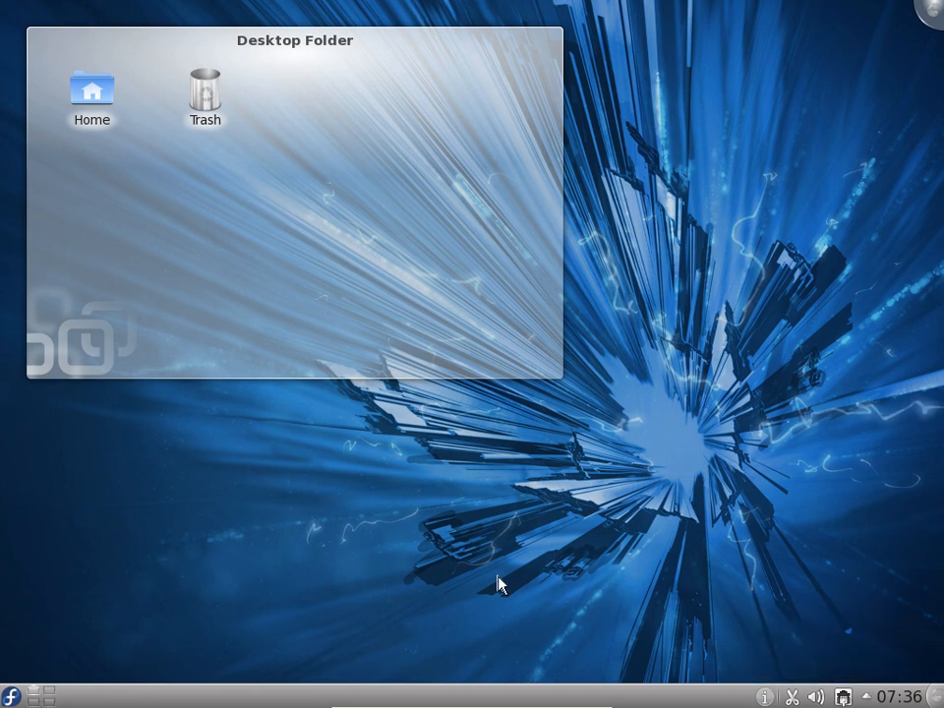
left_click(10, 696)
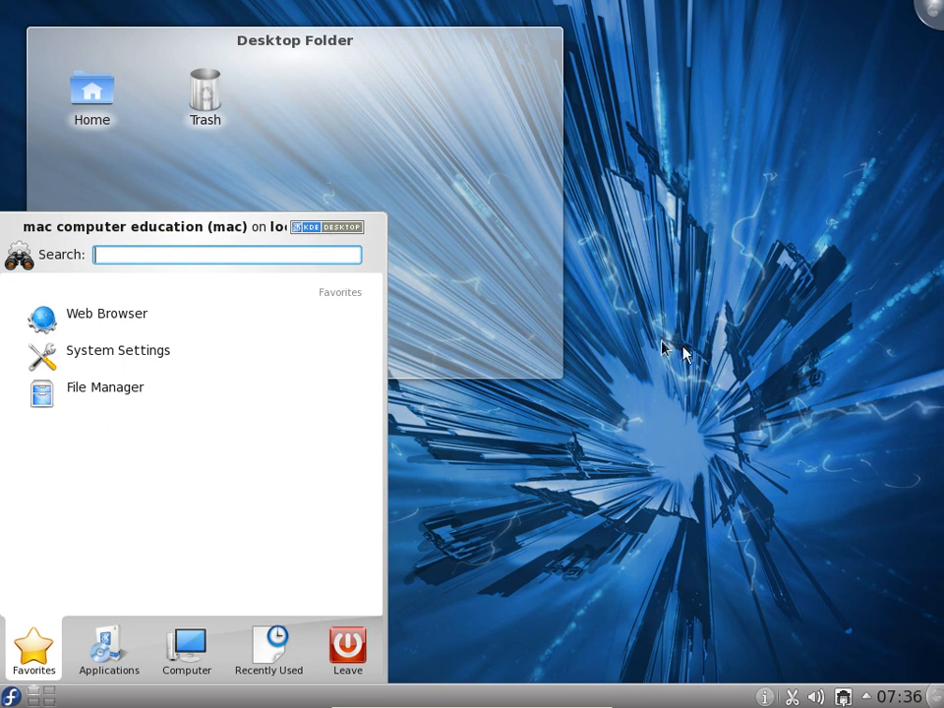
left_click(738, 368)
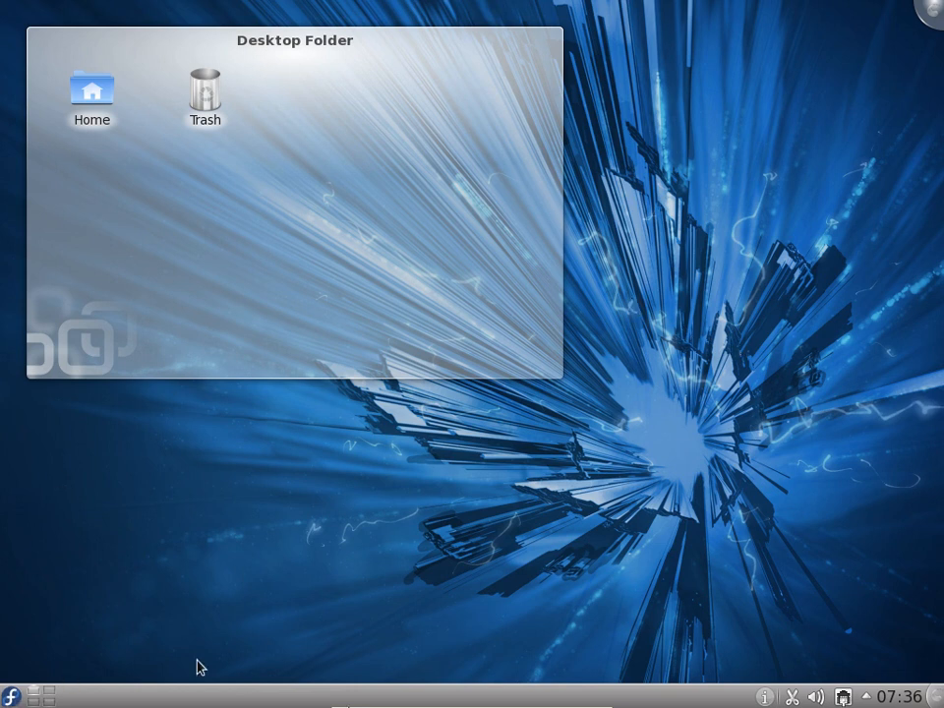
Take MAC PC 2 out of full screen, switch to MAC VIRTUAL COMPUTER and unlock its session with the account password
mouse_move(544, 677)
left_click(577, 698)
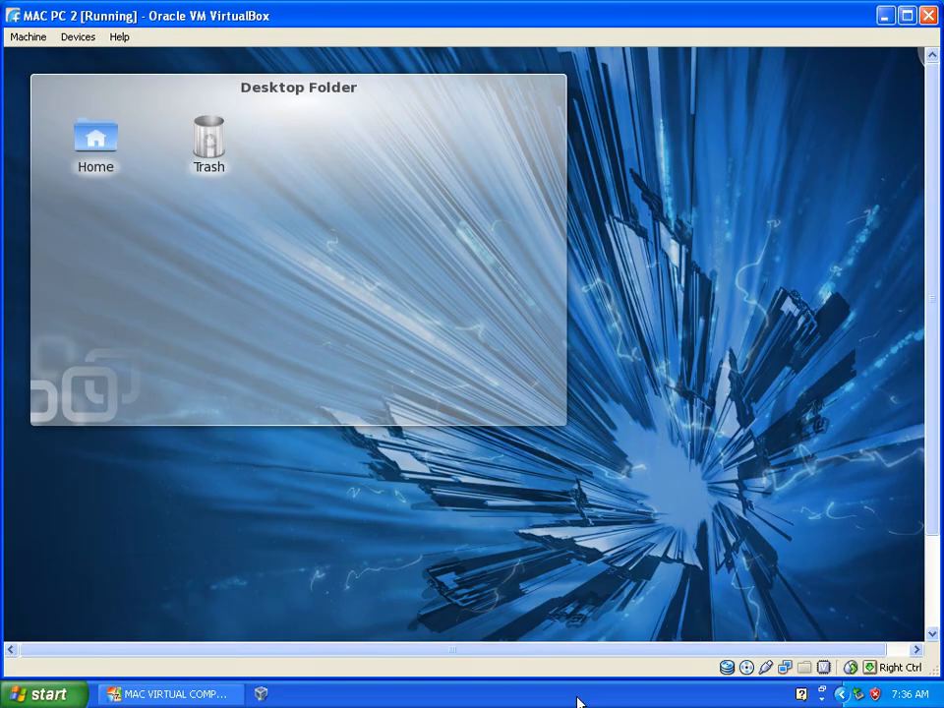
left_click(192, 694)
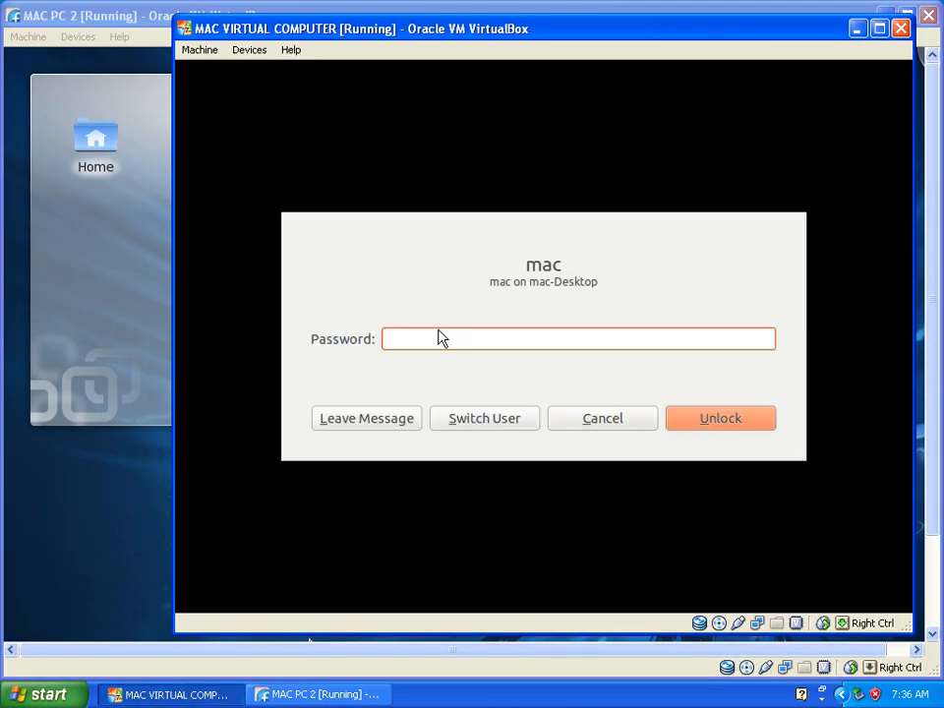
type("••••••••••")
key("Return")
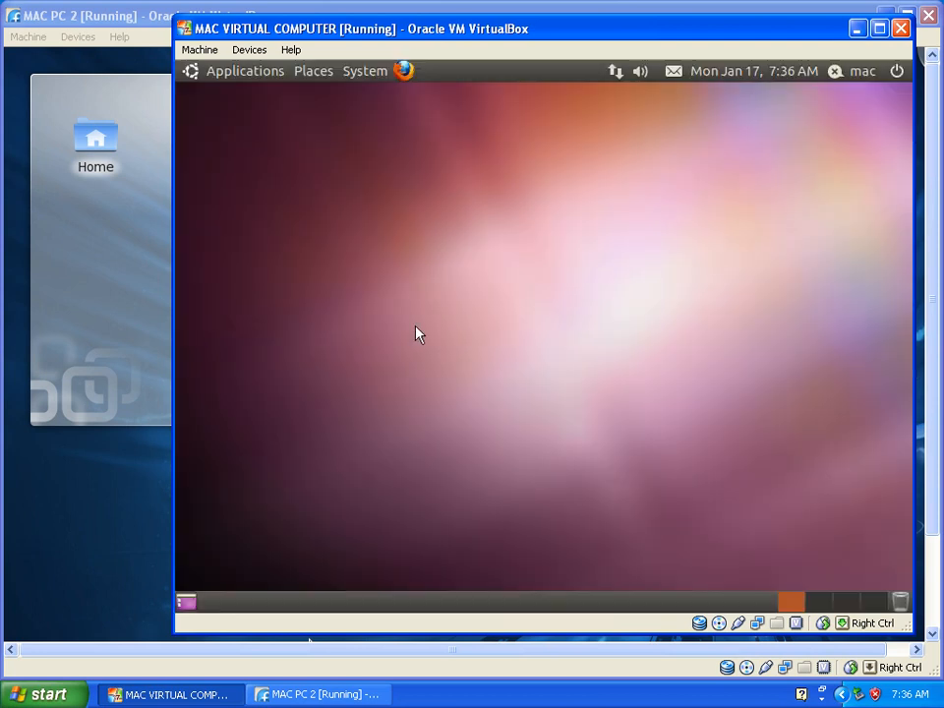
View the application categories in MAC VIRTUAL COMPUTER and return focus to the host desktop
left_click(266, 75)
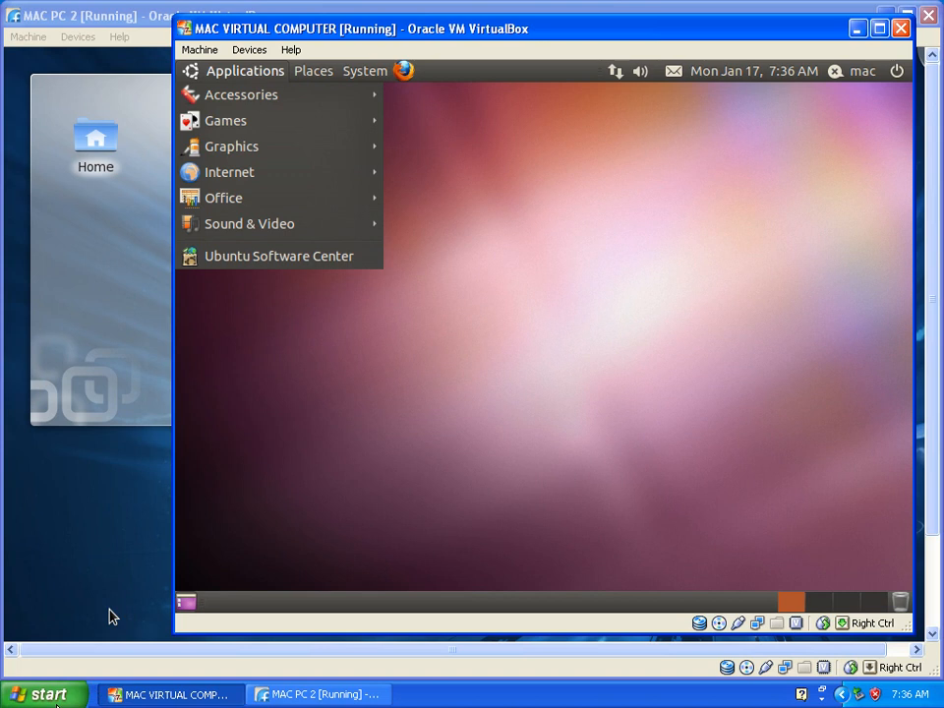
left_click(39, 694)
left_click(568, 448)
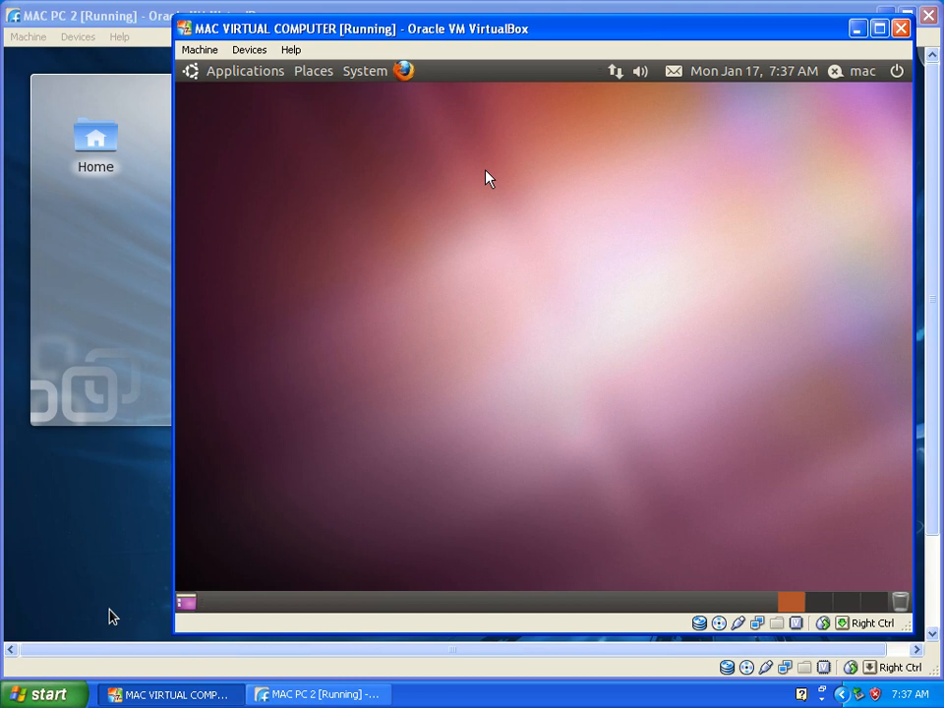
left_click(492, 696)
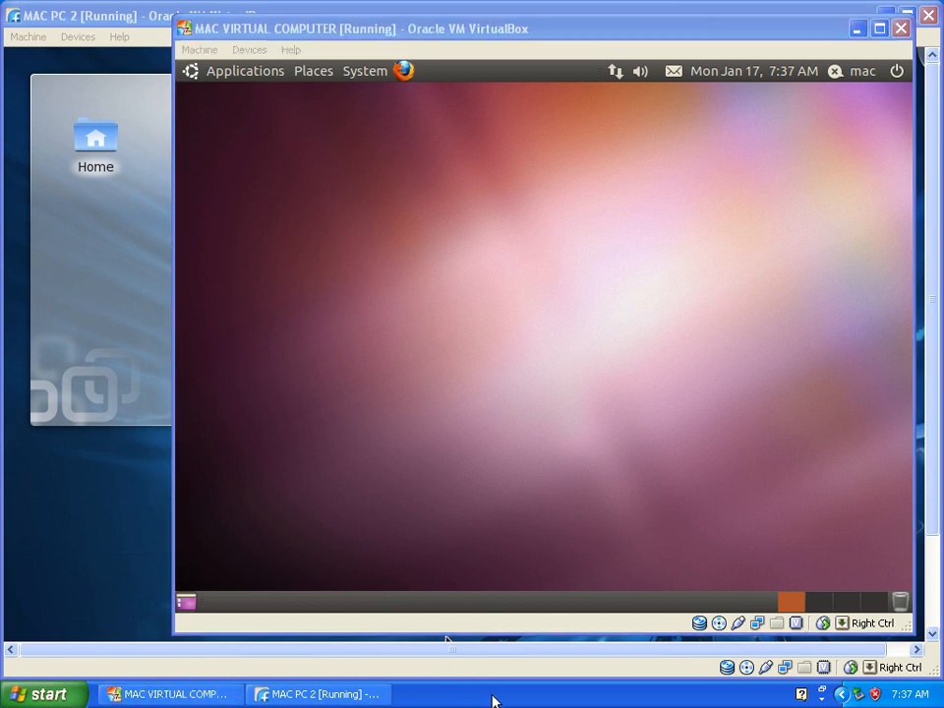